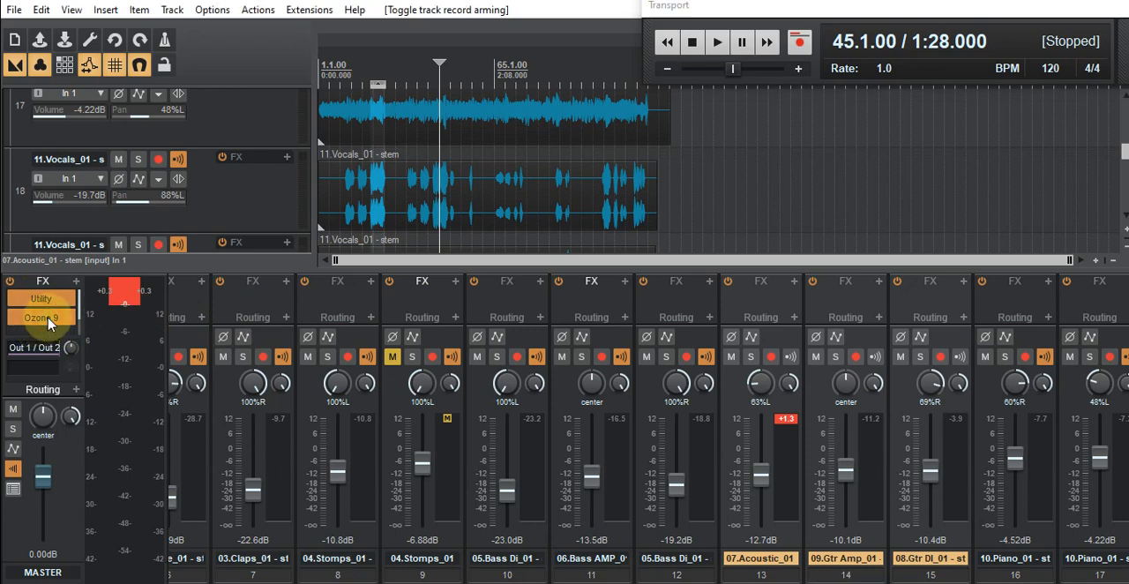
# - Open Ozone 9 on the master track and play the mix from measure 45 to monitor its multiband Dynamics compression
pyautogui.click(49, 320)
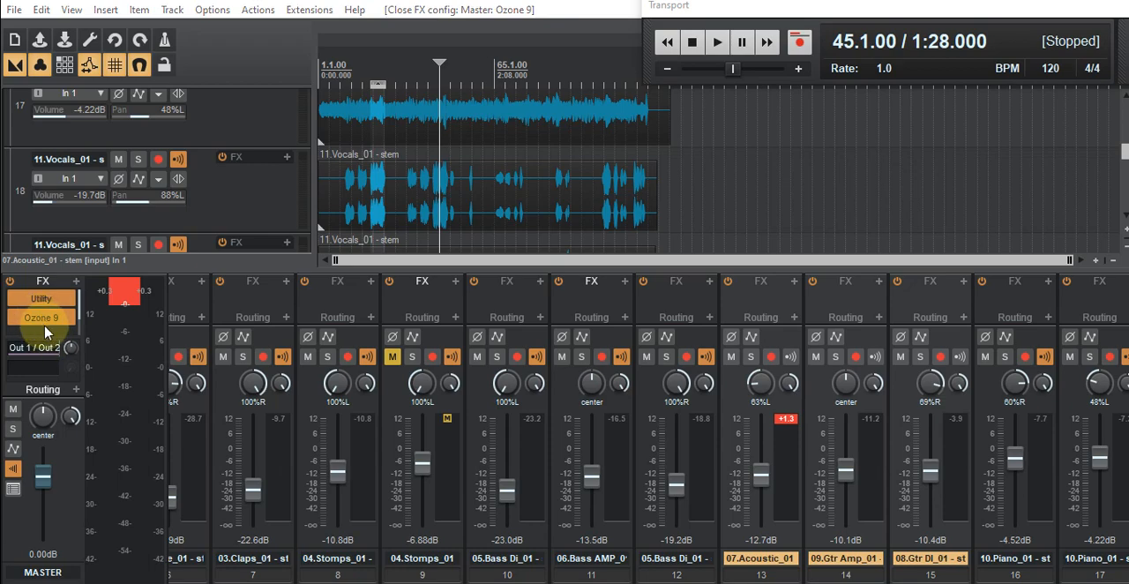
pyautogui.moveTo(0, 246); pyautogui.dragTo(623, 71)
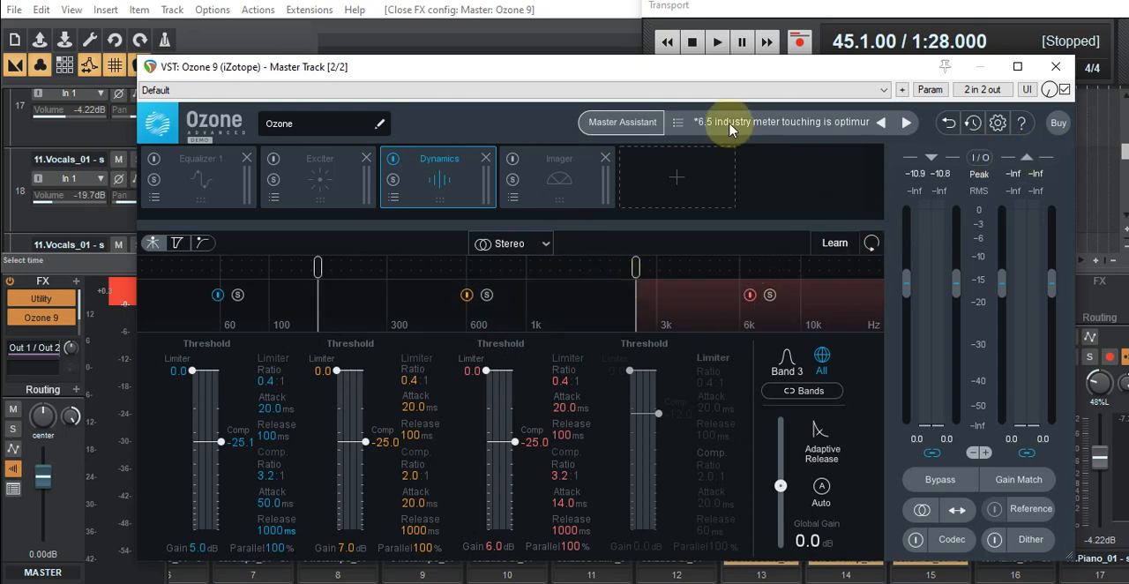
pyautogui.moveTo(663, 78); pyautogui.dragTo(621, 70)
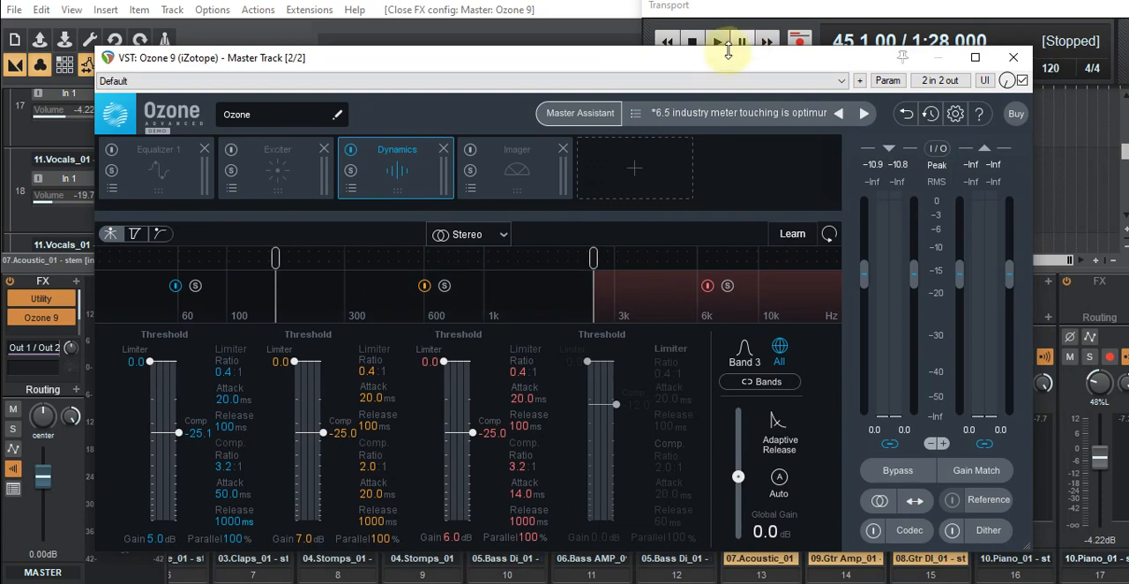
pyautogui.moveTo(726, 58); pyautogui.dragTo(725, 95)
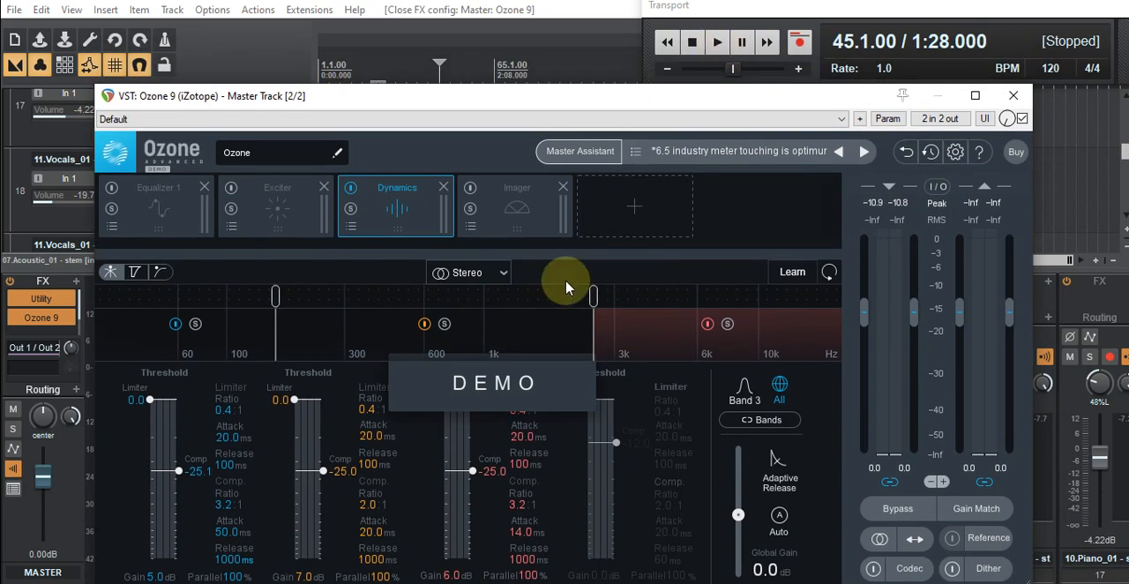
pyautogui.click(717, 44)
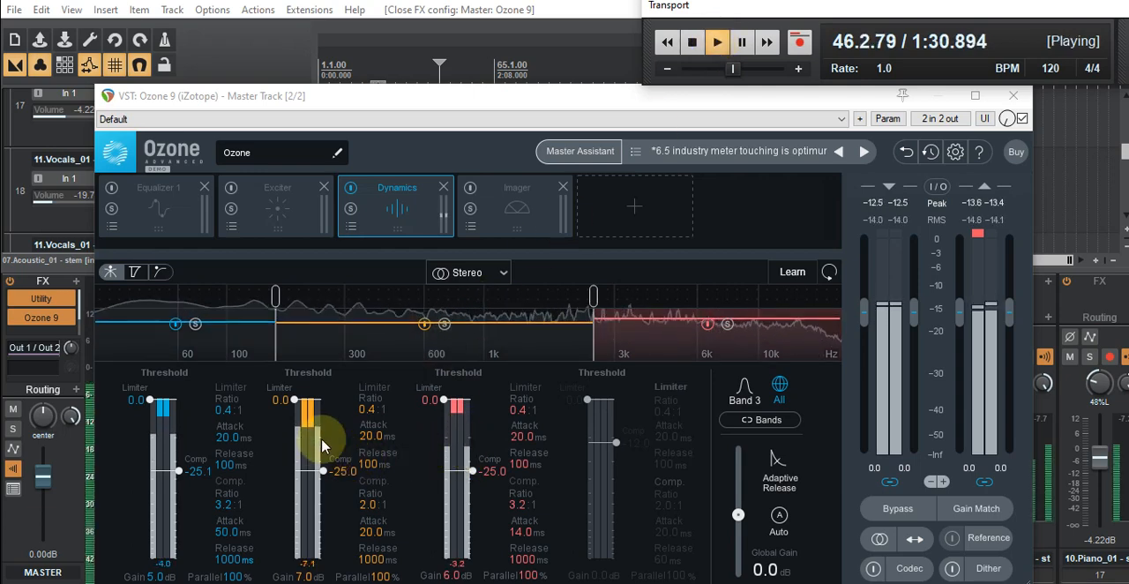
pyautogui.click(694, 42)
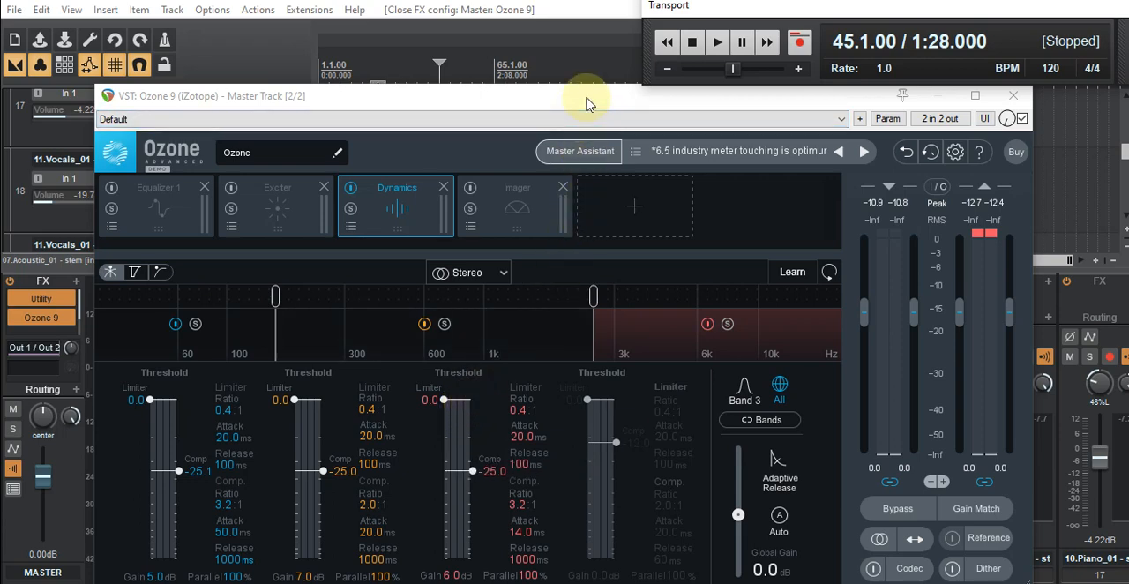
# - Examine the band thresholds, ratios and gains in Ozone 9's Dynamics module, keeping the settings, and close the plugin window
pyautogui.moveTo(588, 104); pyautogui.dragTo(591, 145)
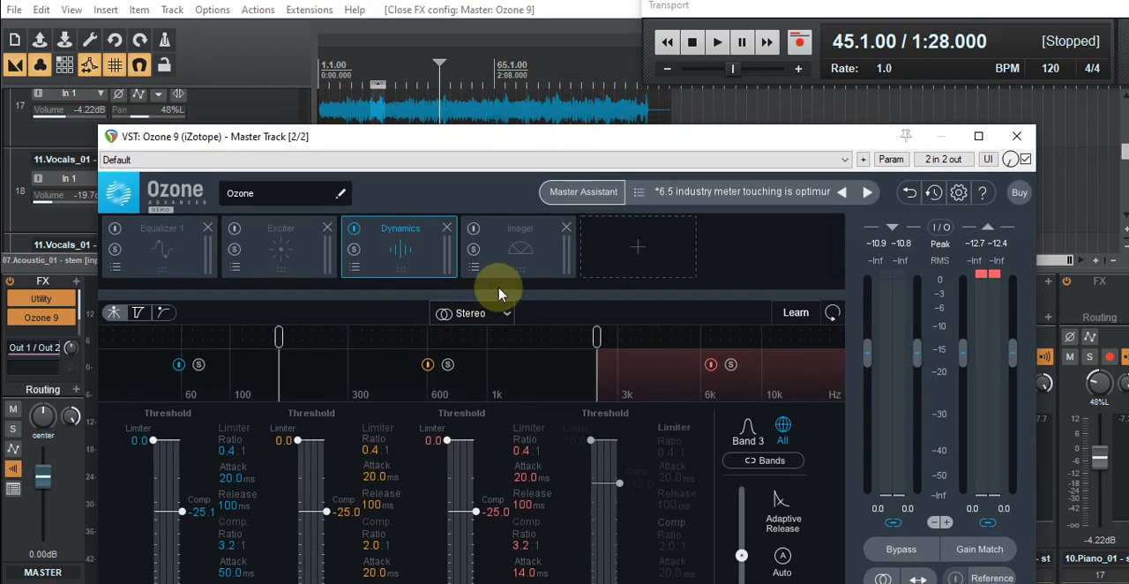
pyautogui.moveTo(512, 143); pyautogui.dragTo(495, 79)
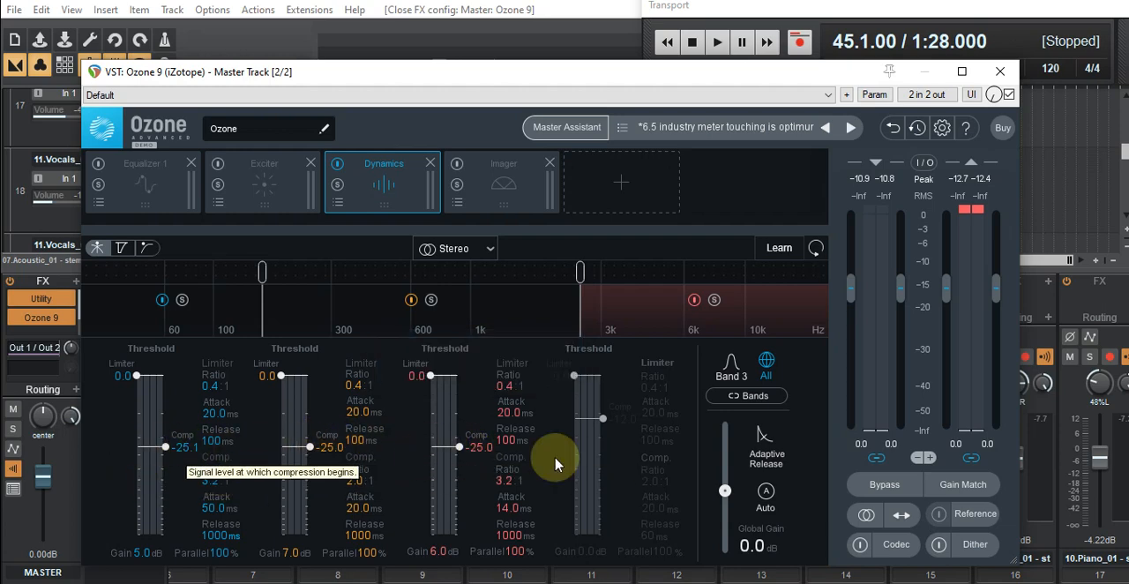
pyautogui.moveTo(643, 78)
pyautogui.mouseDown()
pyautogui.moveTo(668, 78)
pyautogui.moveTo(654, 112)
pyautogui.moveTo(642, 58)
pyautogui.mouseUp()
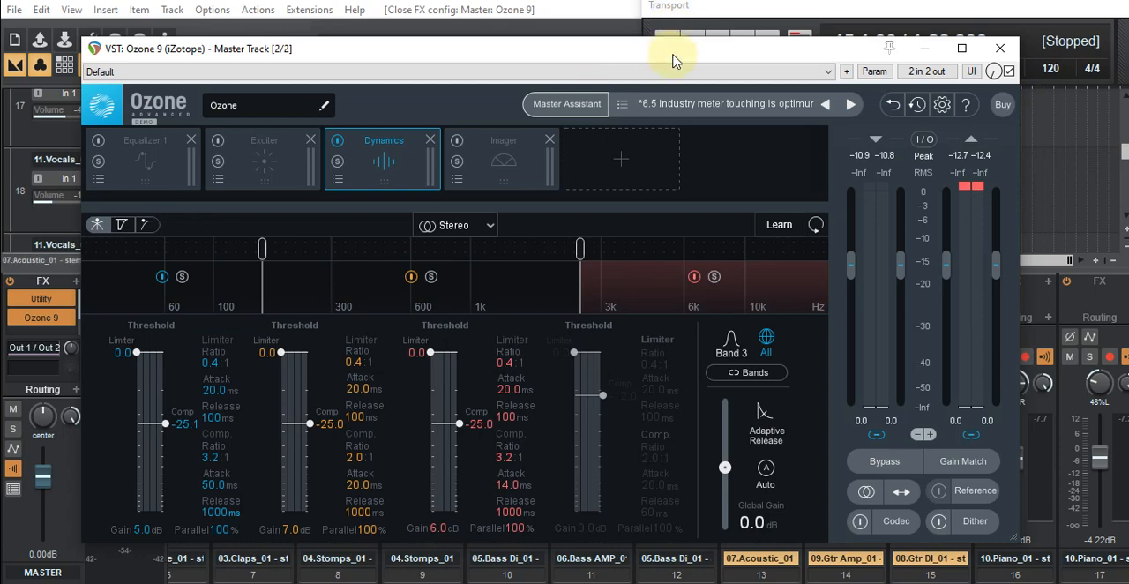
pyautogui.moveTo(676, 53); pyautogui.dragTo(0, 87)
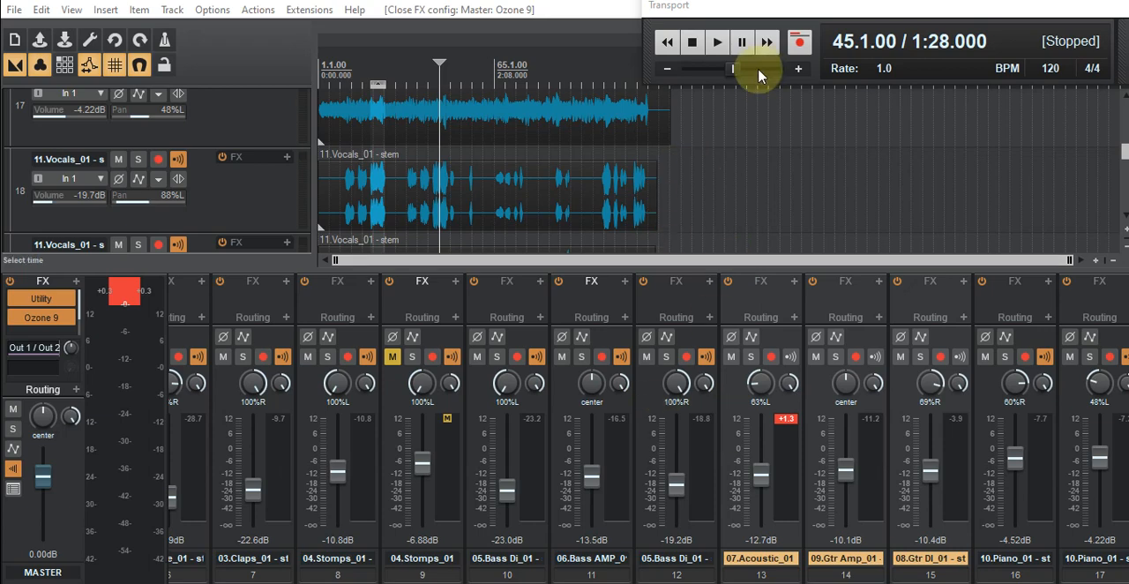
# - Play a short passage from measure 45 and look over the fader levels across the mixer's instrument and vocal tracks
pyautogui.click(716, 44)
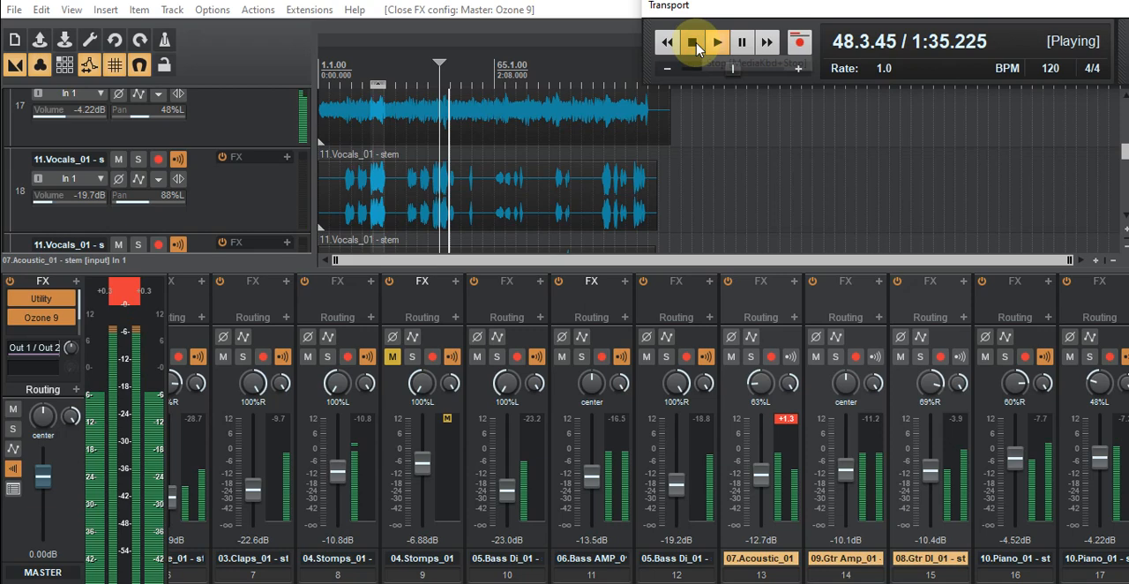
pyautogui.click(694, 43)
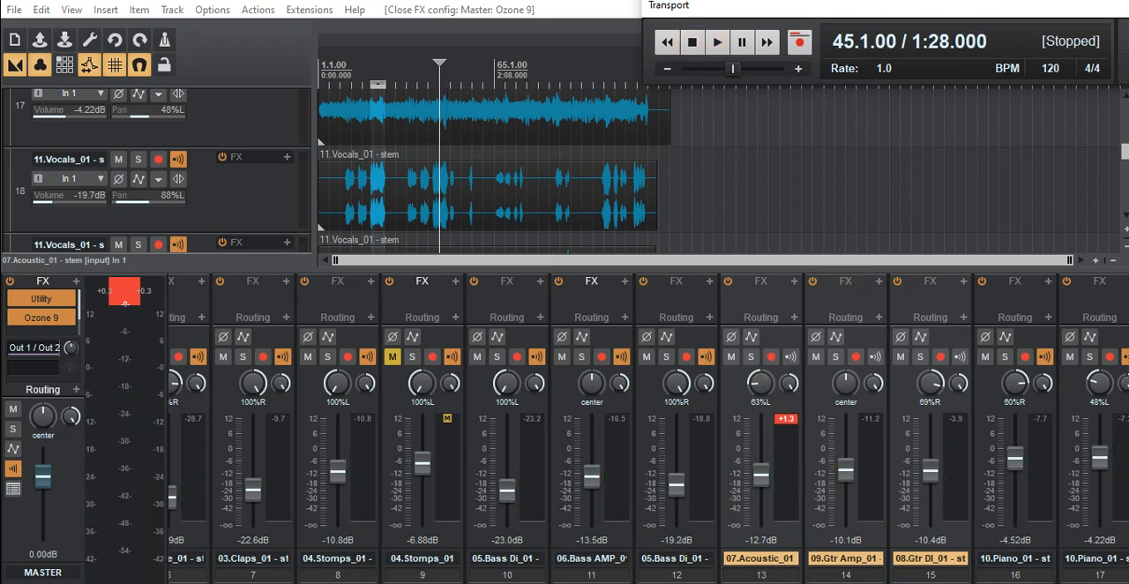
pyautogui.hscroll(6, 648, 423)
pyautogui.hscroll(4, 648, 424)
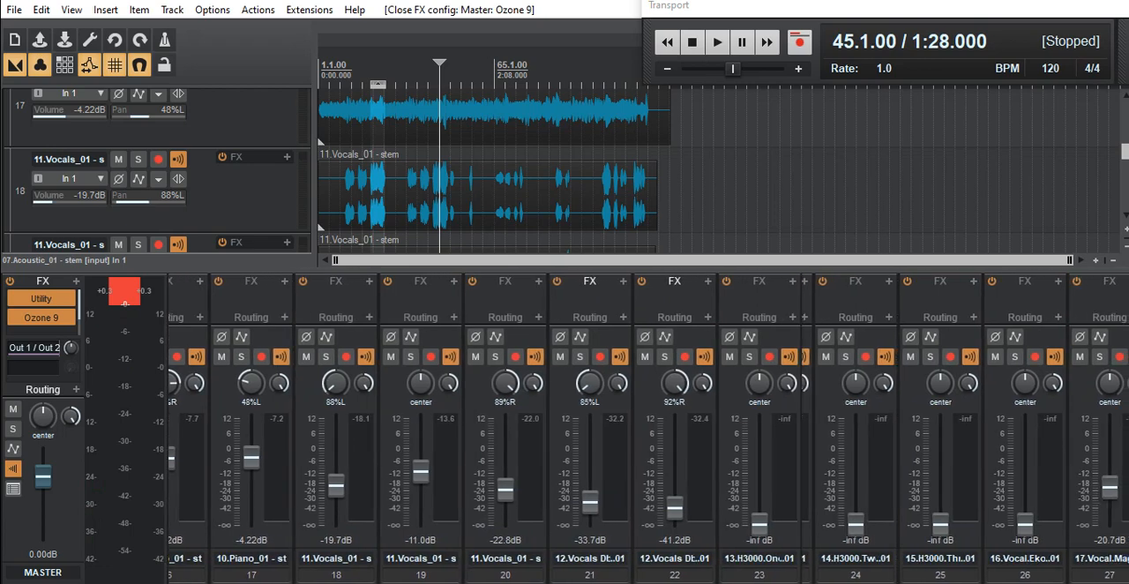
pyautogui.hscroll(-2, 648, 424)
pyautogui.hscroll(-5, 649, 423)
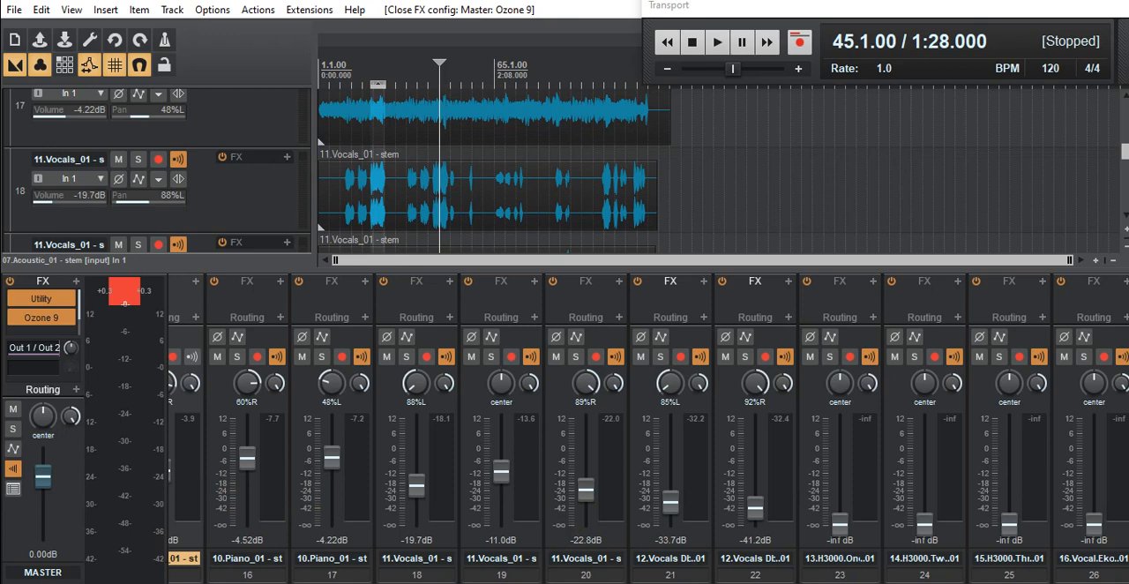
pyautogui.hscroll(-6, 649, 429)
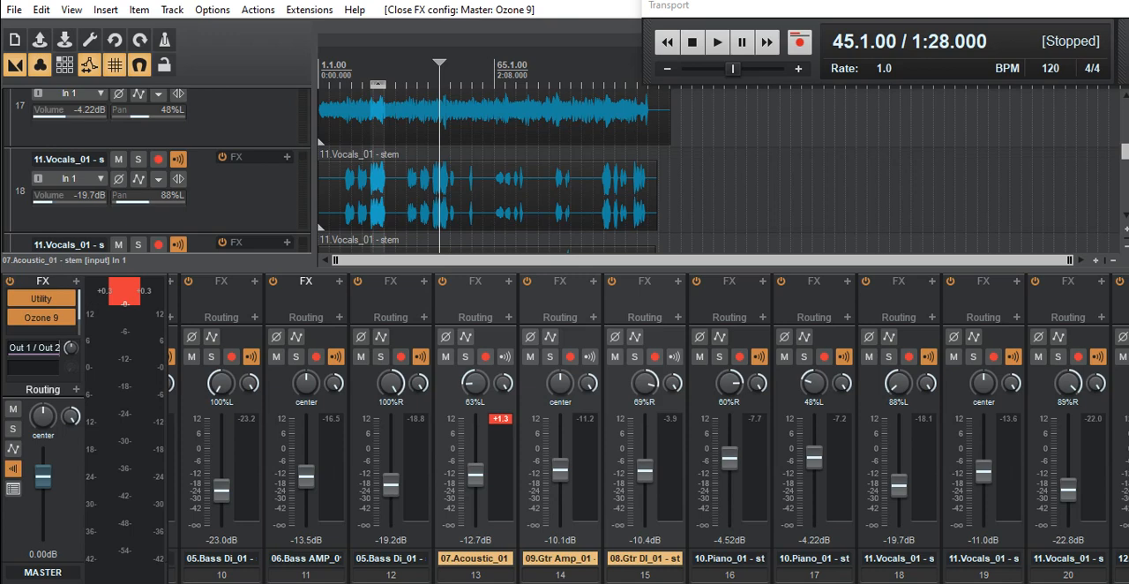
pyautogui.hscroll(-3, 648, 428)
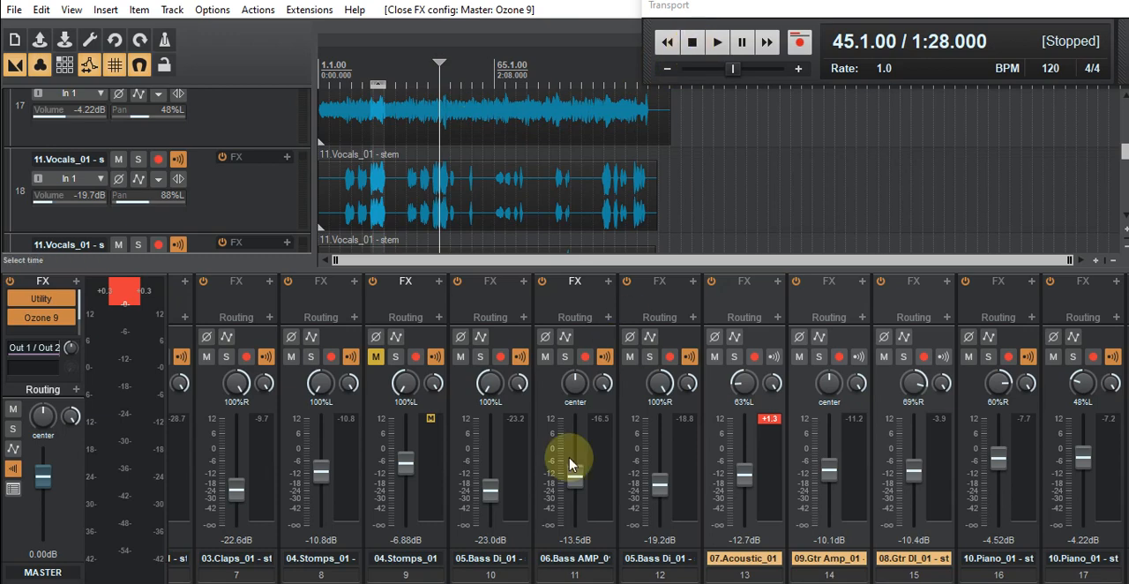
pyautogui.moveTo(577, 582); pyautogui.dragTo(629, 582)
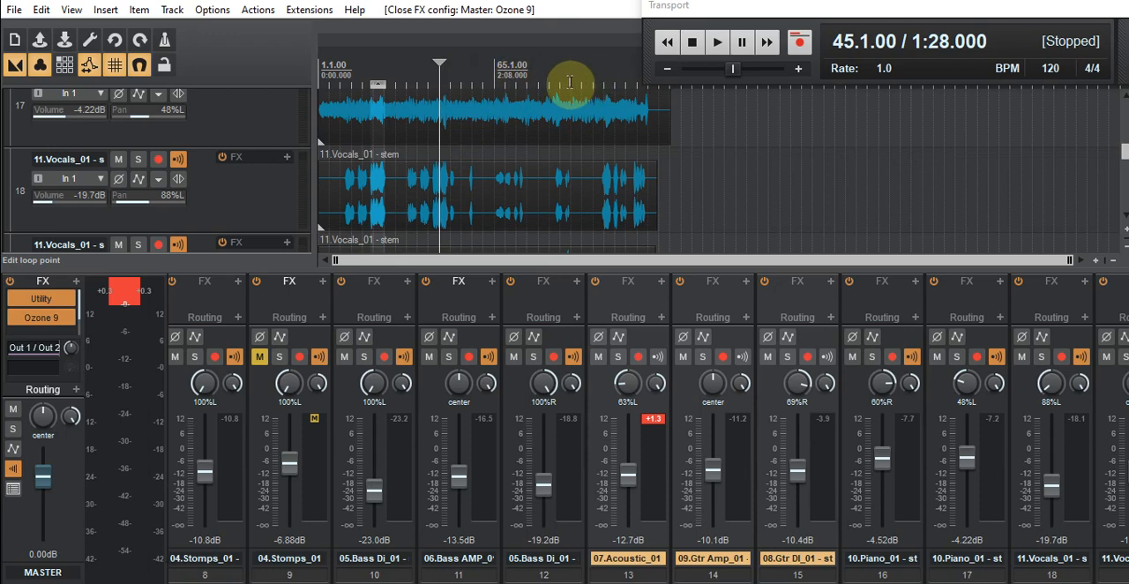
# - Audition the guitar passage from measure 45, restarting playback from nearby timeline positions to find where the part begins
pyautogui.click(716, 42)
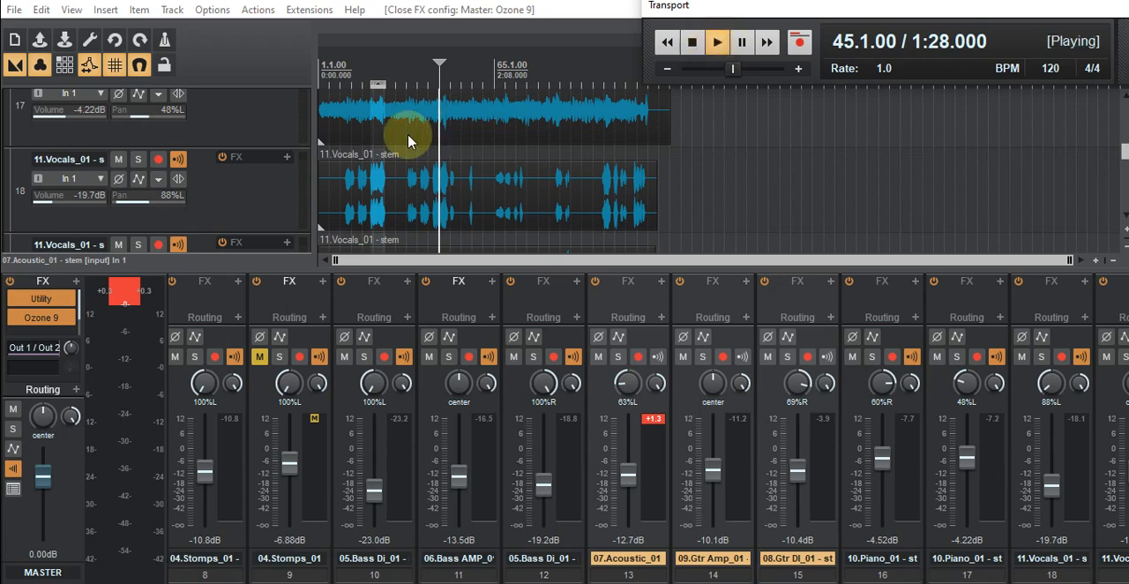
pyautogui.click(451, 77)
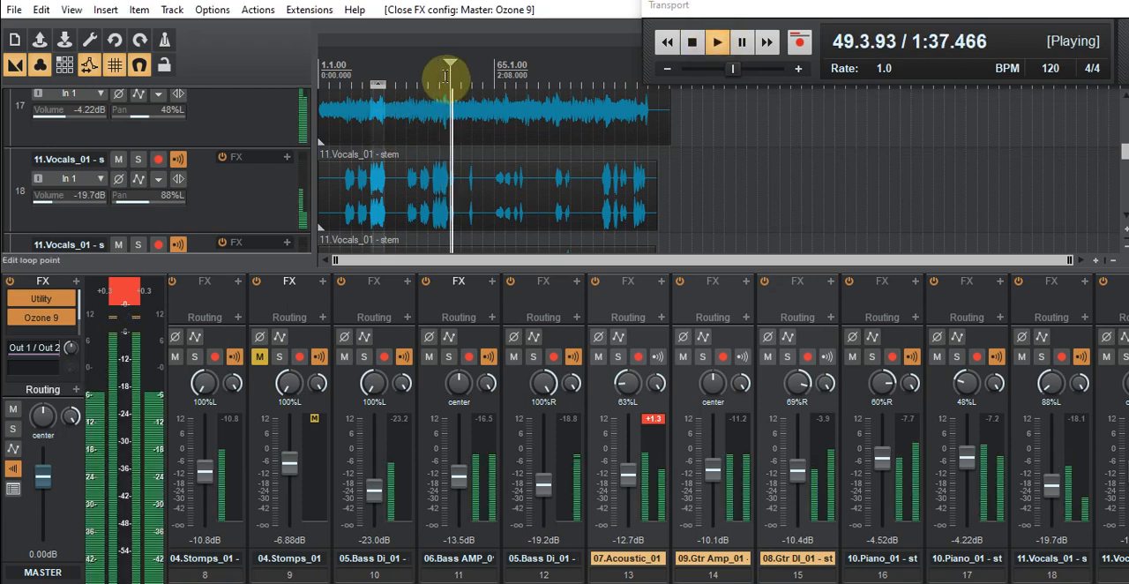
pyautogui.click(444, 76)
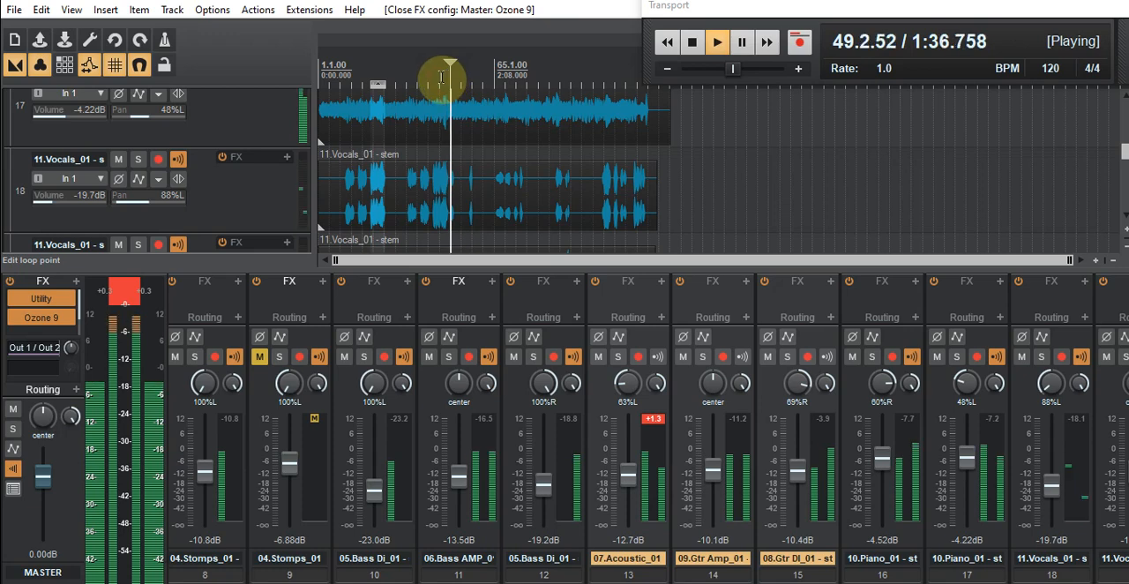
pyautogui.click(440, 77)
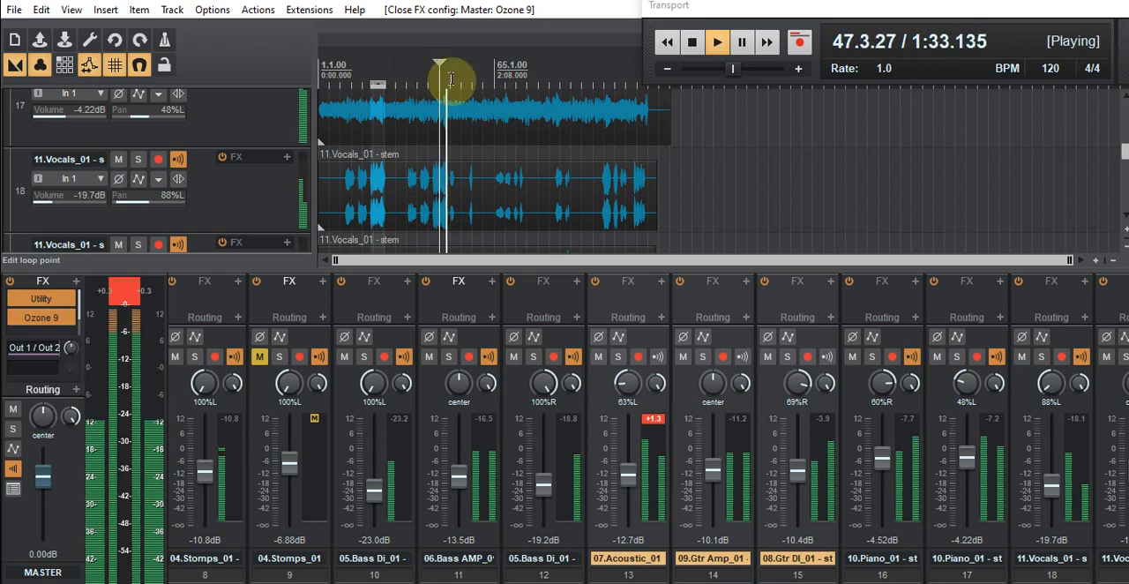
pyautogui.scroll(2, 449, 81)
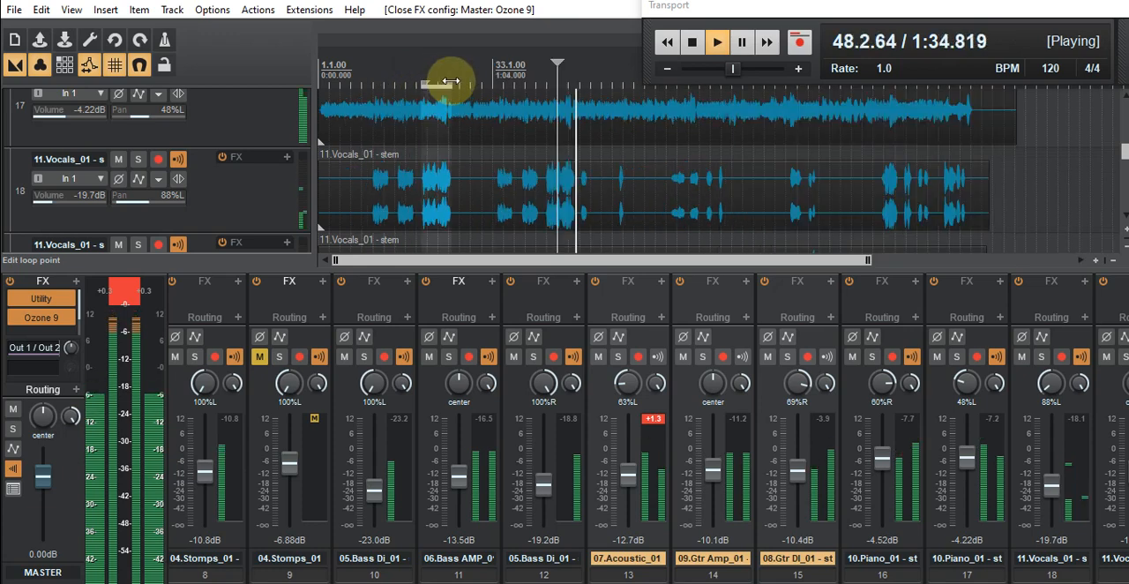
pyautogui.scroll(1, 449, 81)
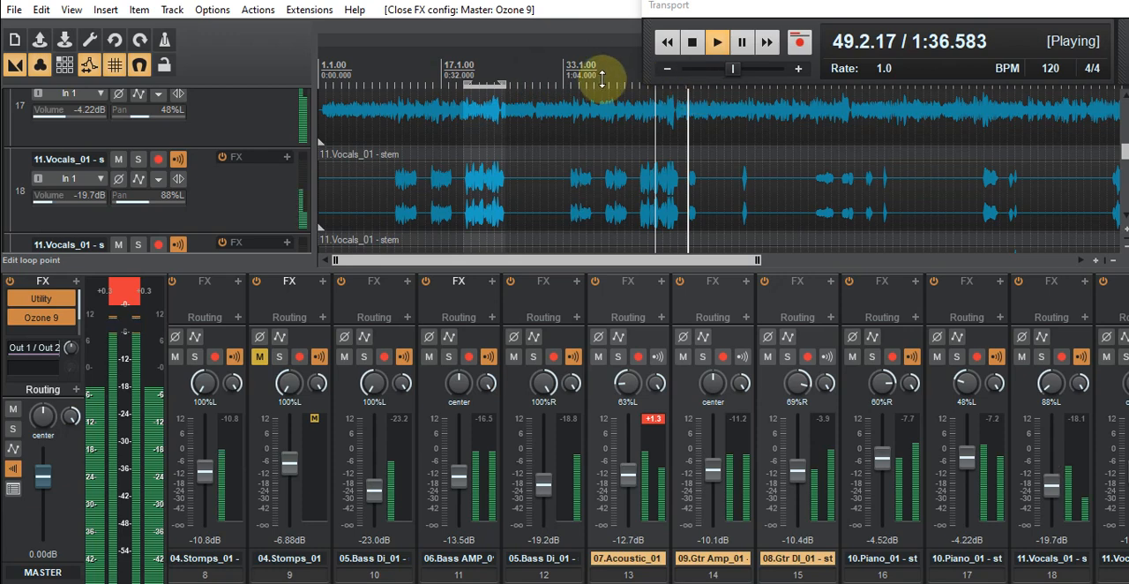
pyautogui.scroll(-1, 601, 77)
pyautogui.scroll(-1, 600, 75)
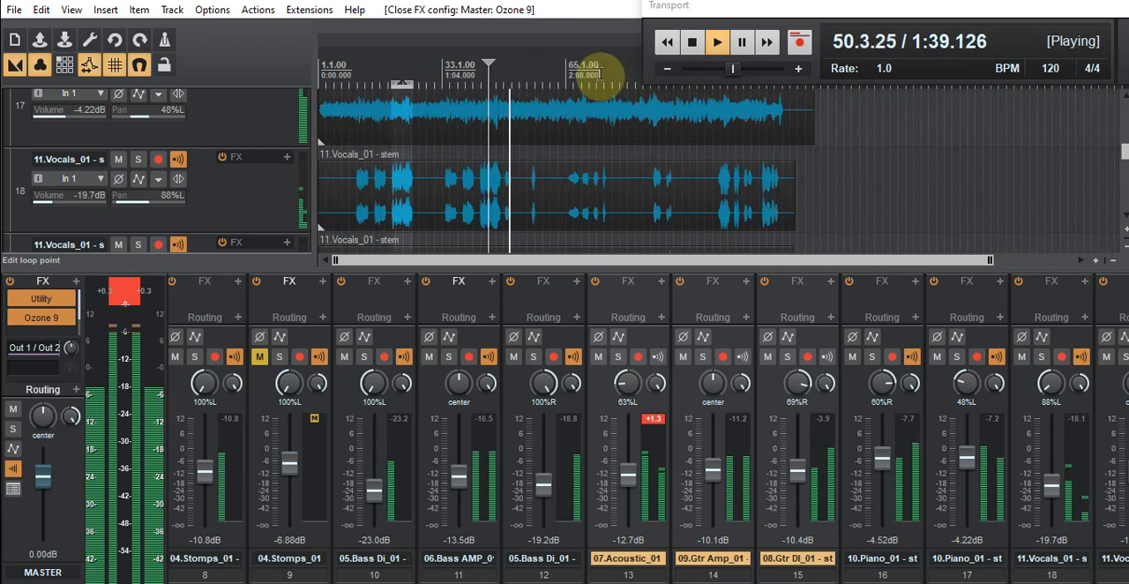
# - Stop playback, select the 09.Gtr Amp_01 and 08.Gtr DI_01 tracks together and set their automation mode to Write
pyautogui.click(624, 565)
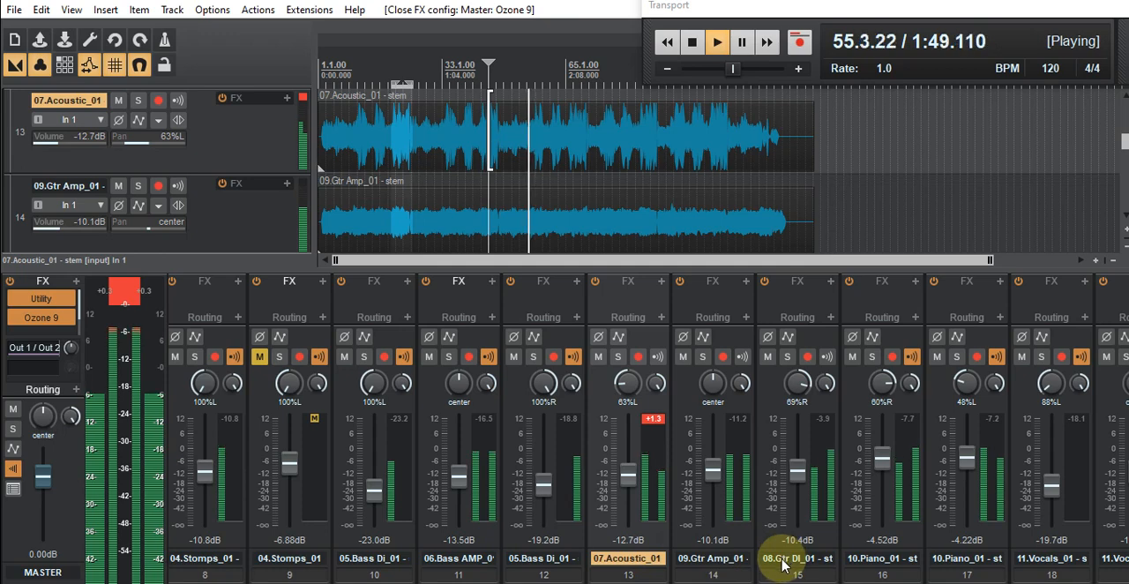
pyautogui.click(715, 566)
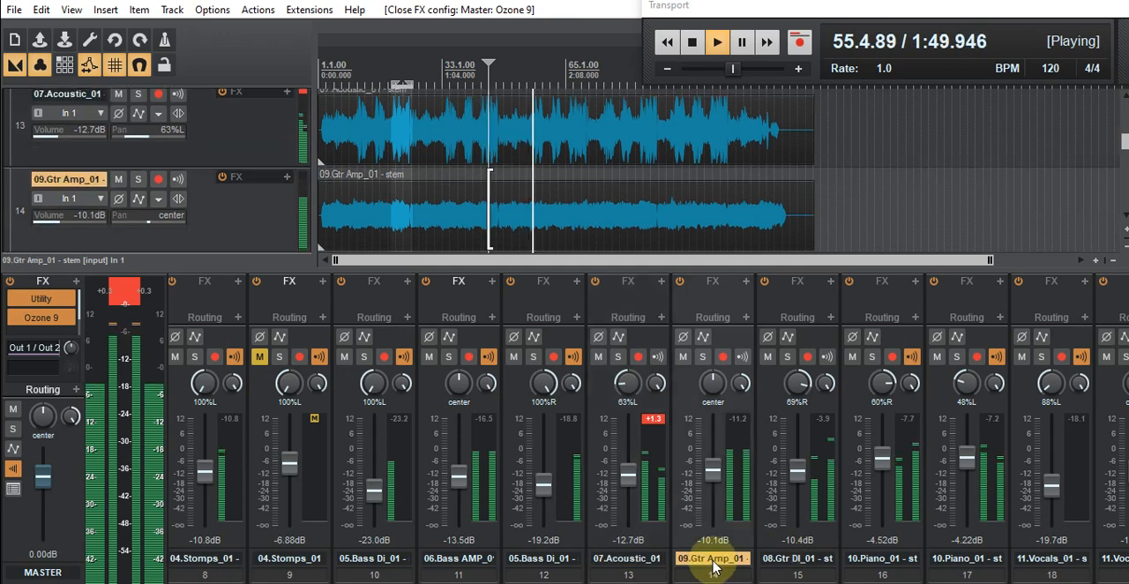
pyautogui.click(692, 46)
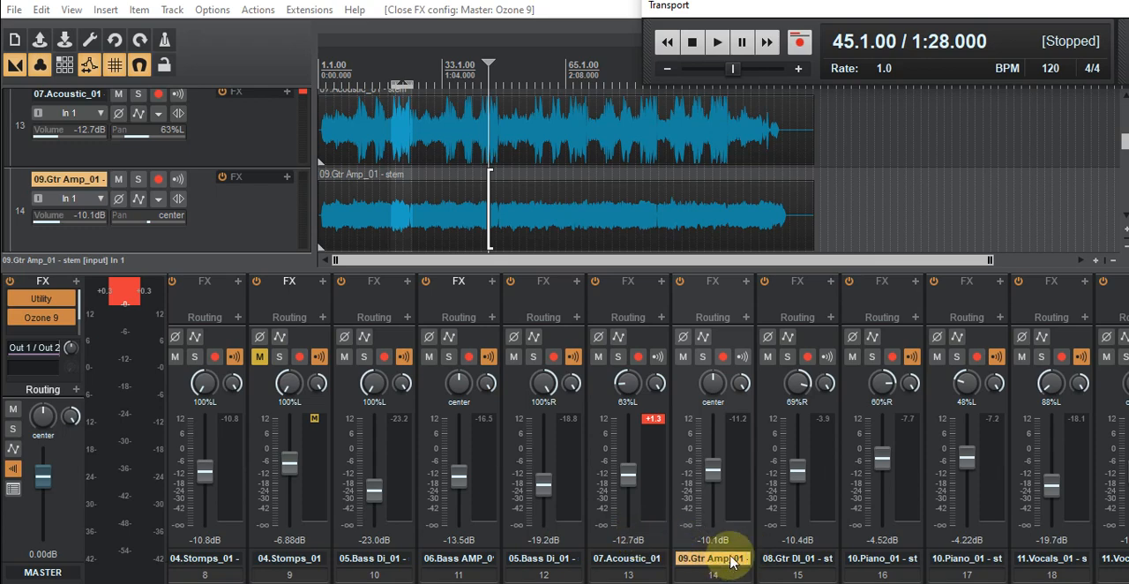
pyautogui.keyDown('ctrl'); pyautogui.click(771, 558); pyautogui.keyUp('ctrl')
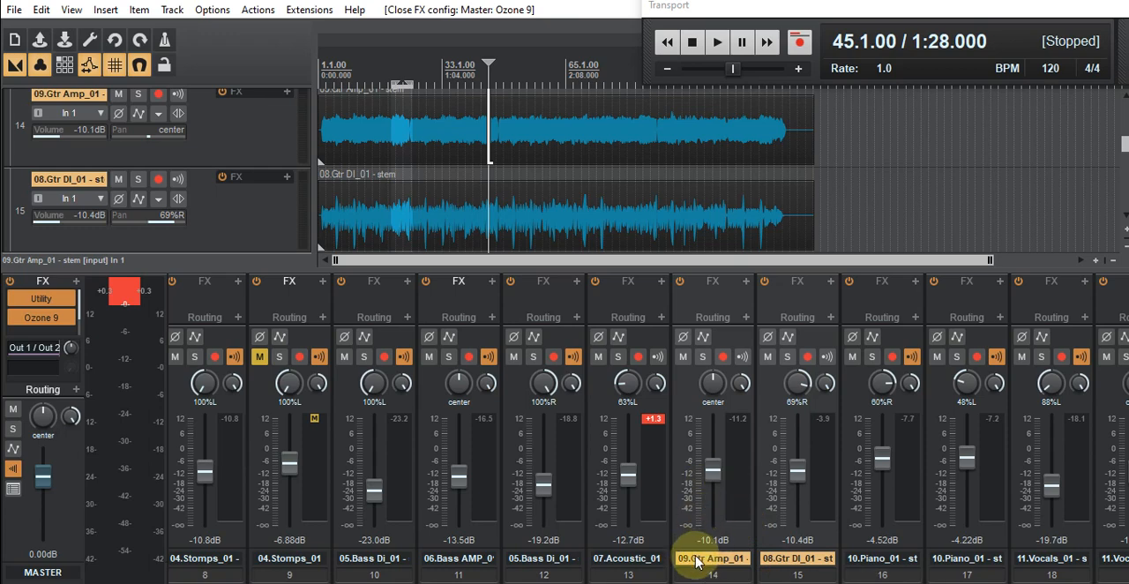
pyautogui.click(703, 342)
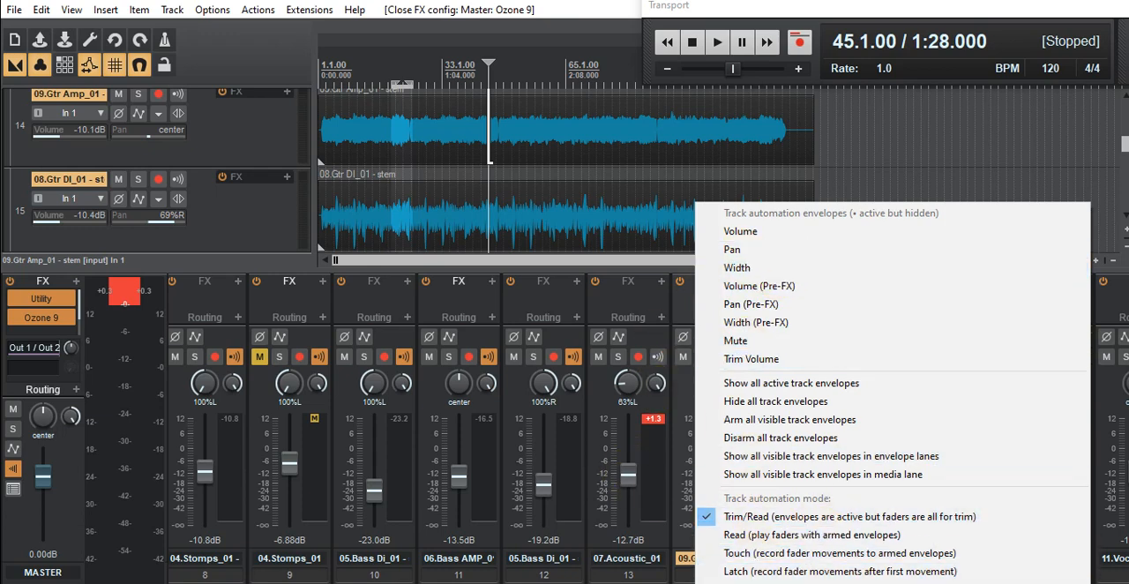
pyautogui.click(776, 583)
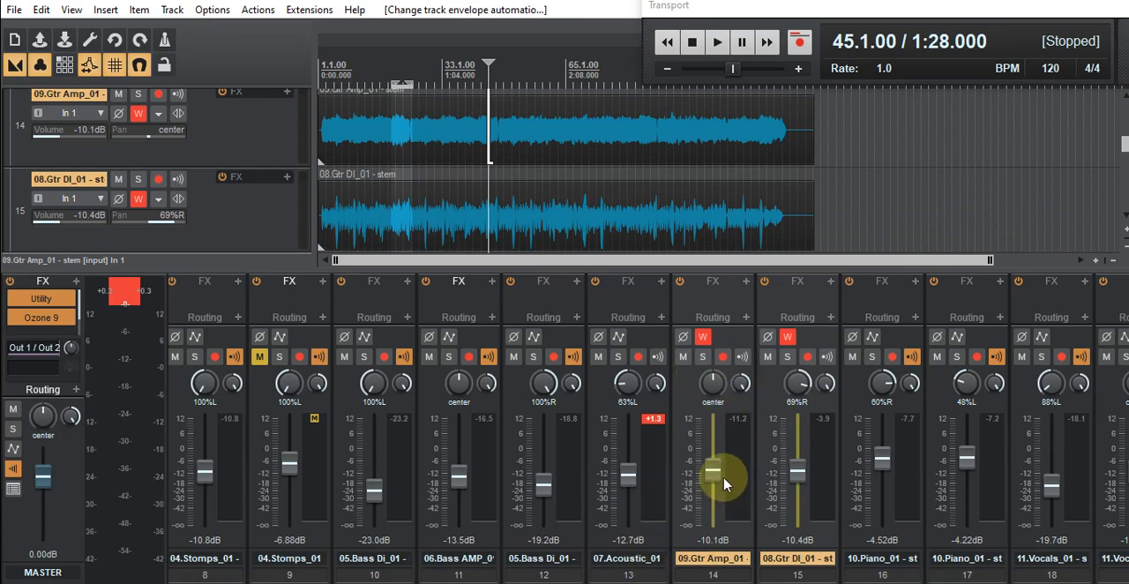
# - Start playback from measure 45 and enlarge the mixer area so the channel strips have more room
pyautogui.moveTo(712, 467)
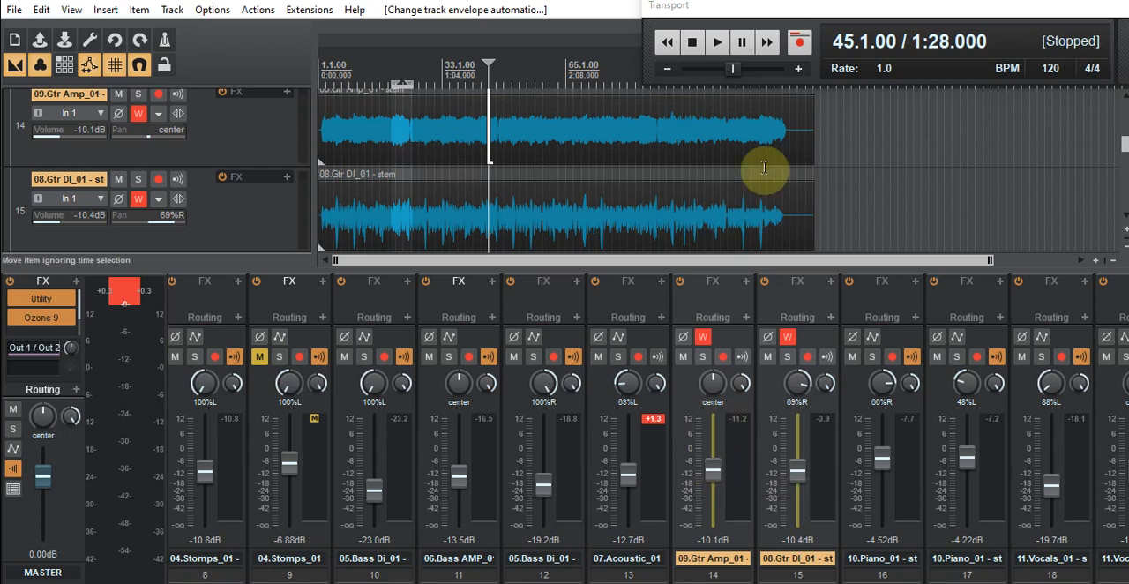
pyautogui.click(717, 44)
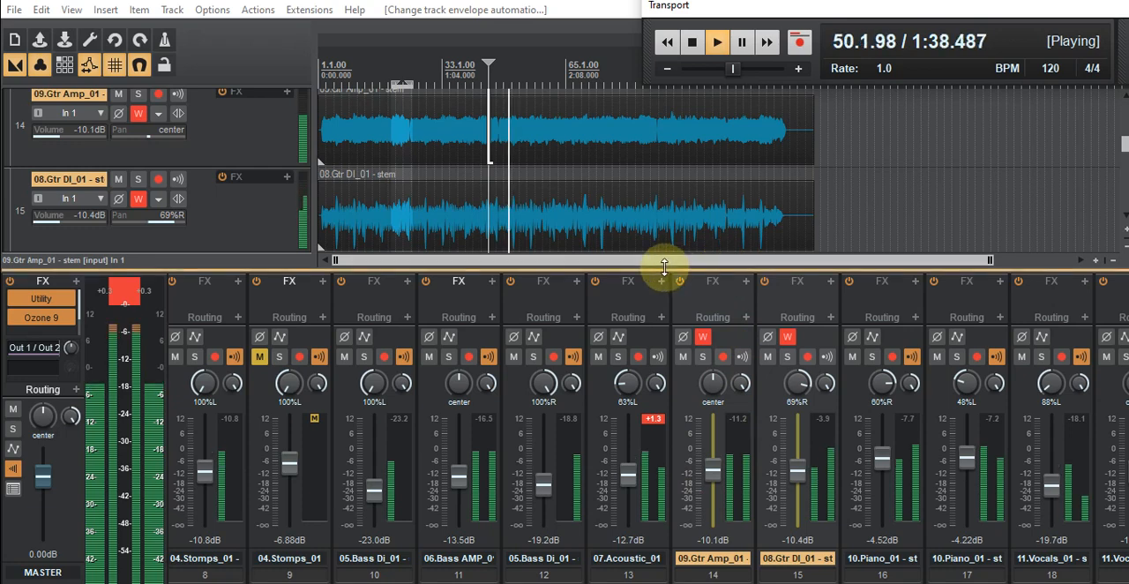
pyautogui.moveTo(662, 262); pyautogui.dragTo(672, 171)
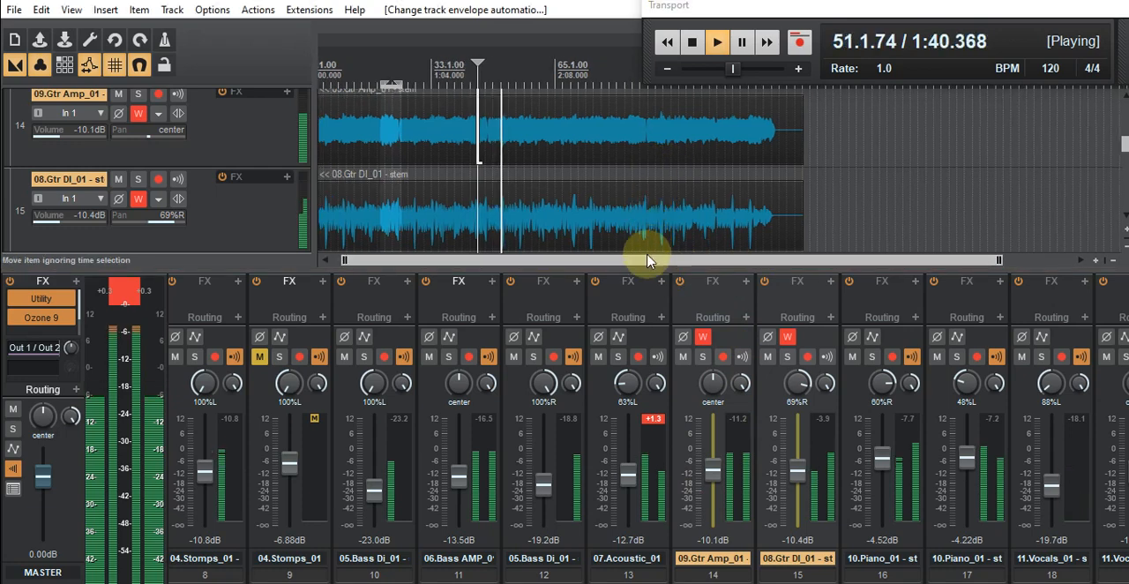
pyautogui.moveTo(650, 273); pyautogui.dragTo(661, 138)
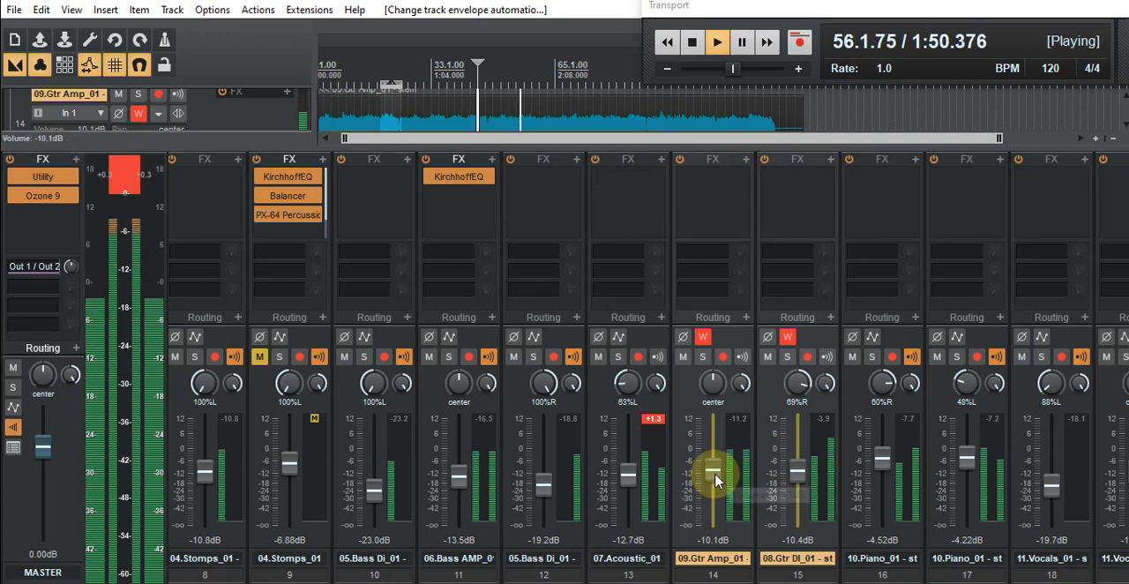
# - Record volume automation on both guitar tracks, raising 09.Gtr Amp_01 to about -4.9 dB, riding it back toward -9.8 dB, and stop playback
pyautogui.moveTo(714, 480); pyautogui.dragTo(718, 466)
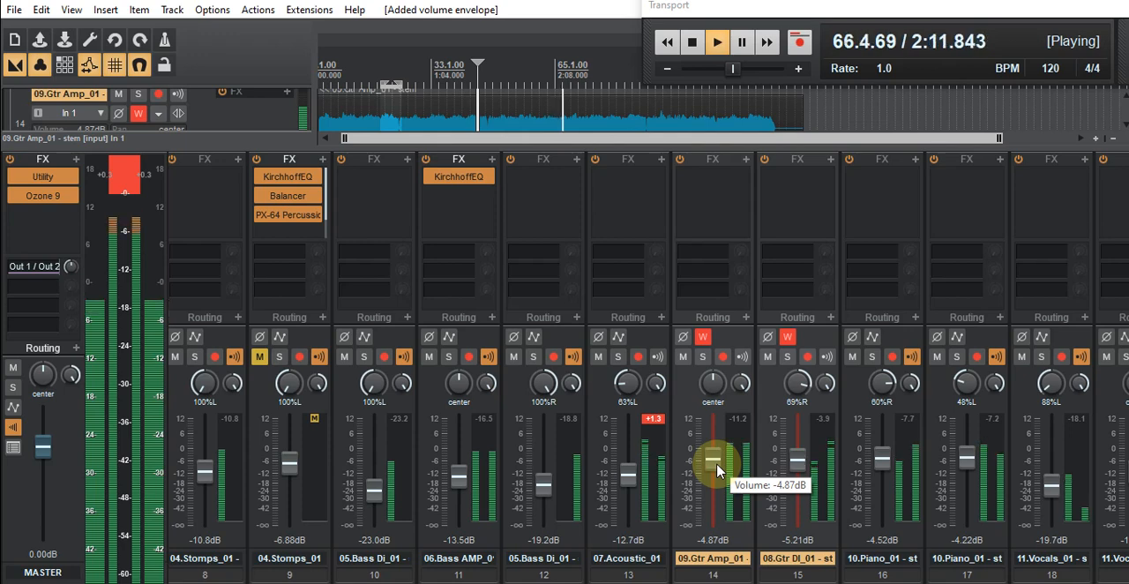
pyautogui.scroll(-2, 716, 472)
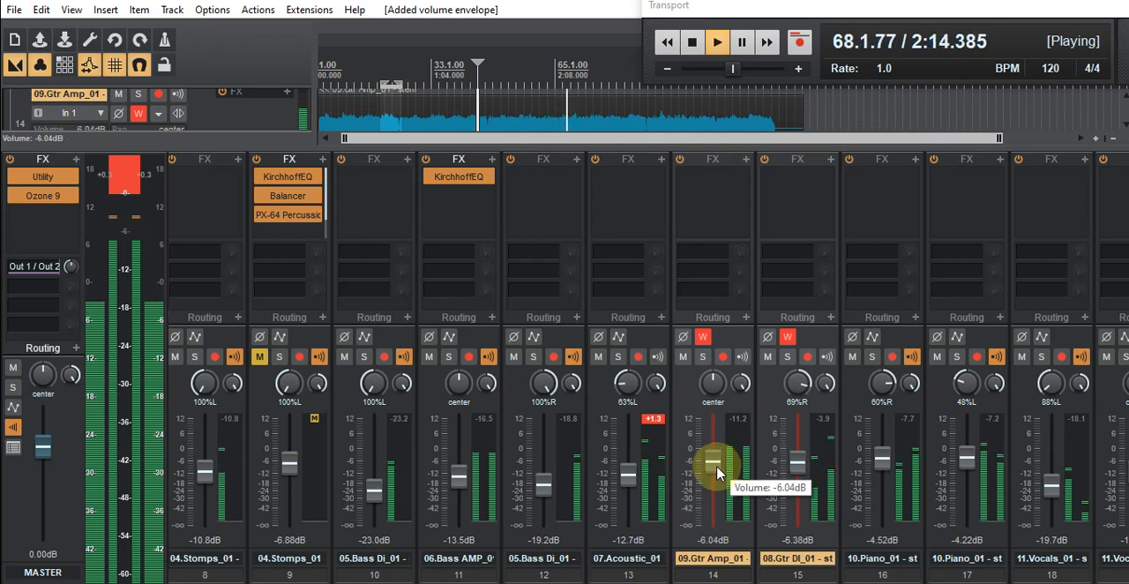
pyautogui.scroll(-1, 716, 472)
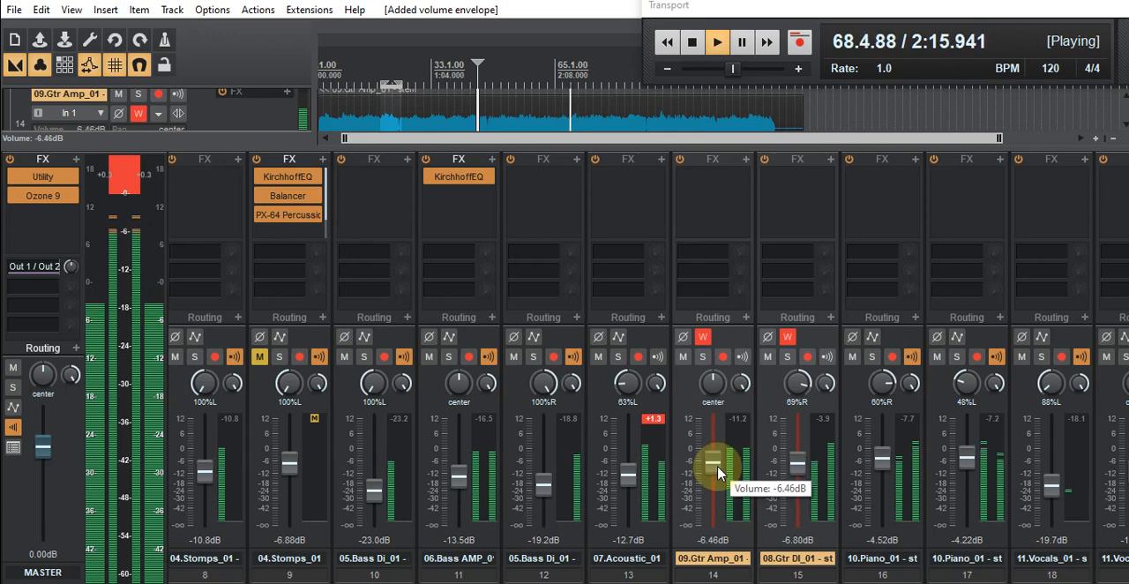
pyautogui.scroll(2, 716, 472)
pyautogui.scroll(-5, 716, 475)
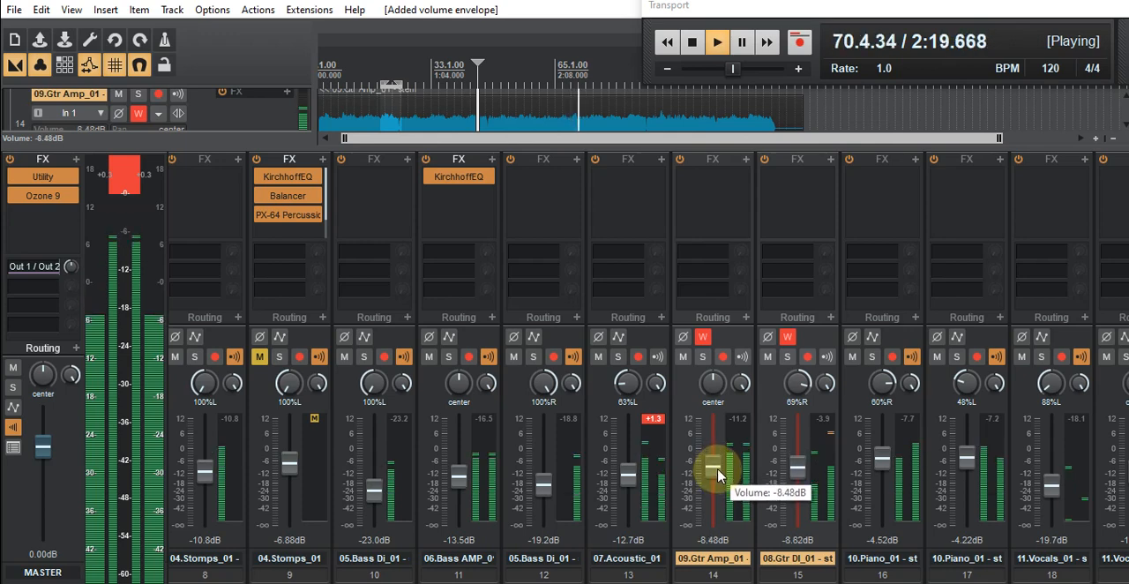
pyautogui.scroll(3, 716, 476)
pyautogui.scroll(2, 717, 473)
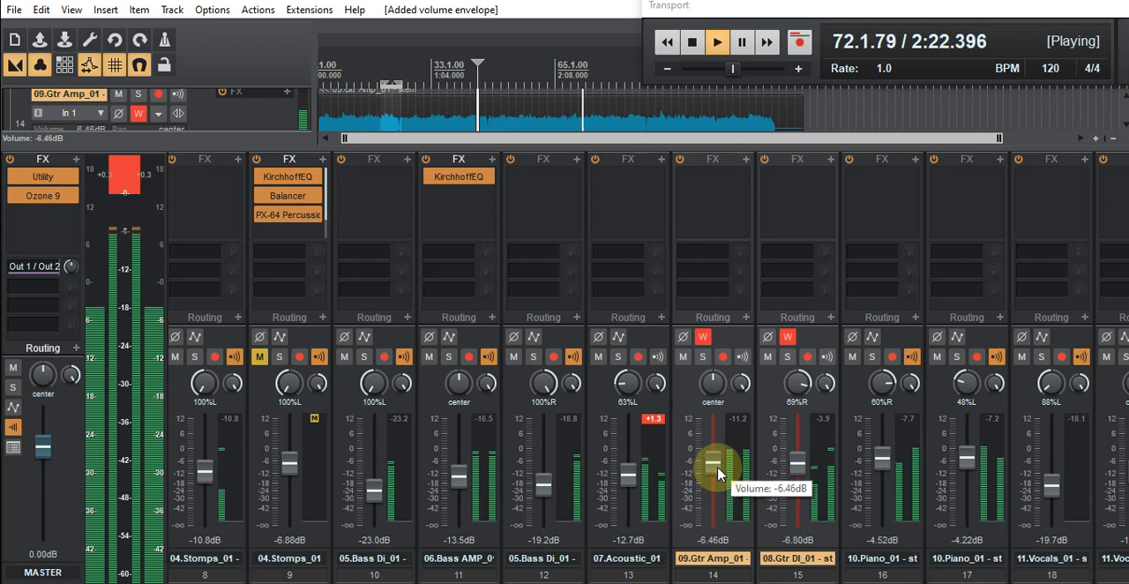
pyautogui.scroll(-5, 719, 476)
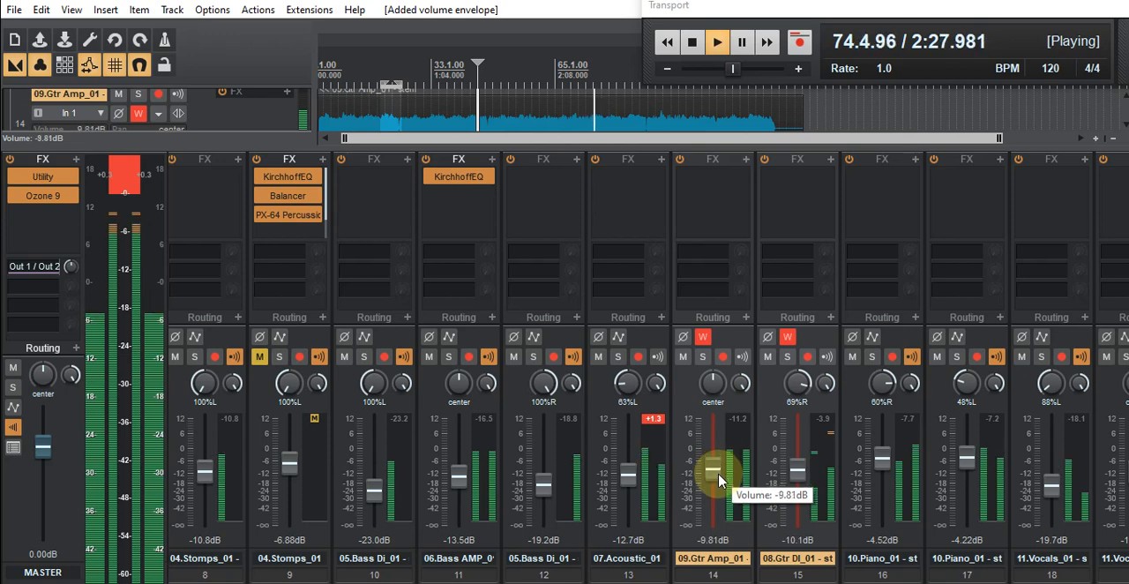
pyautogui.scroll(-3, 717, 472)
pyautogui.click(692, 44)
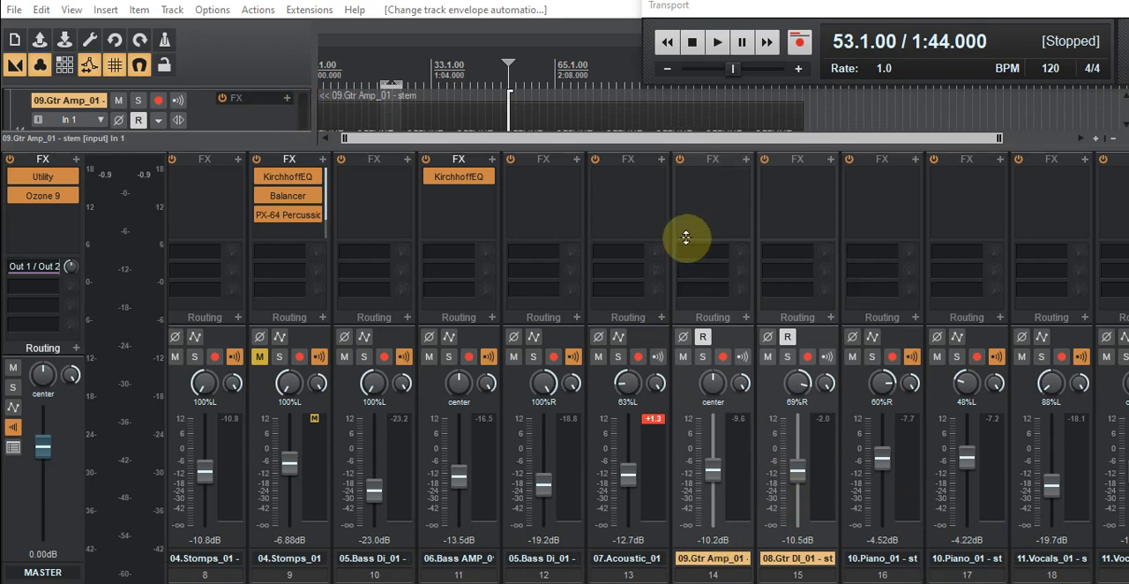
# - Save the project with the recorded guitar volume automation
pyautogui.scroll(2, 469, 75)
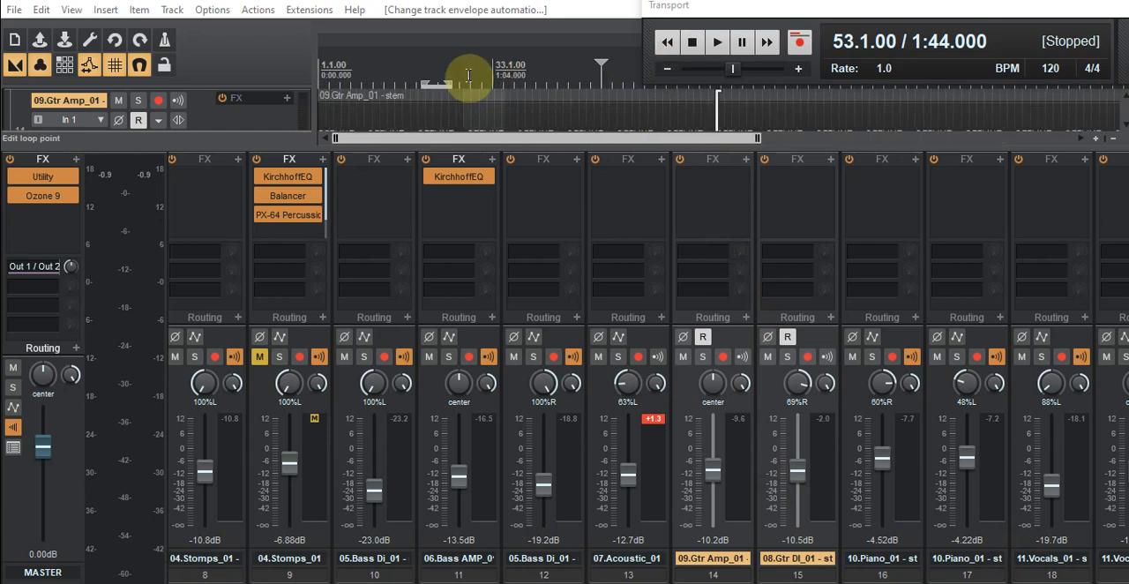
pyautogui.scroll(-2, 470, 76)
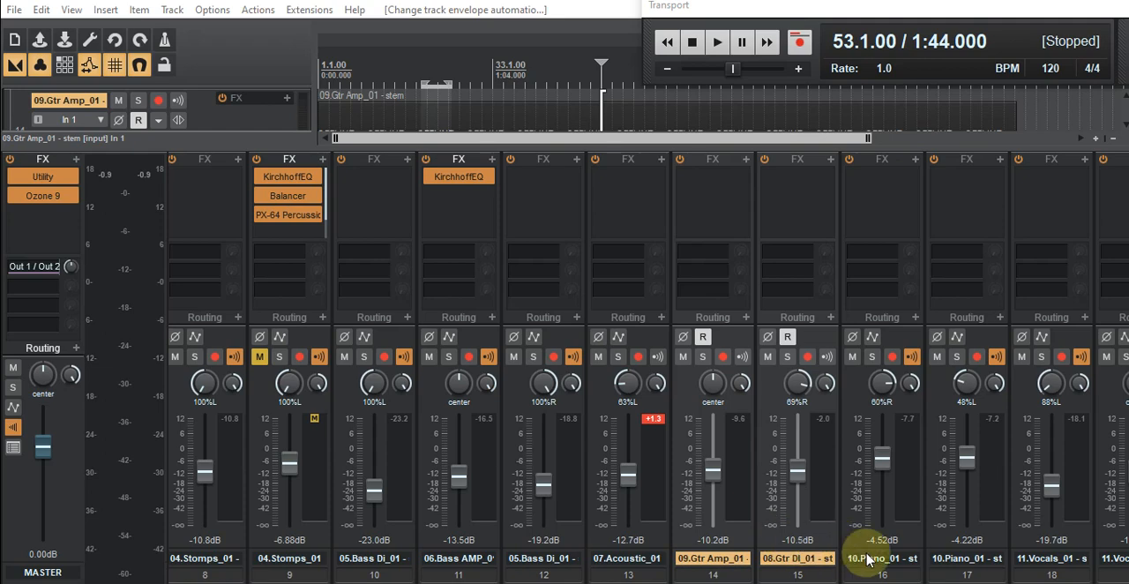
pyautogui.click(13, 10)
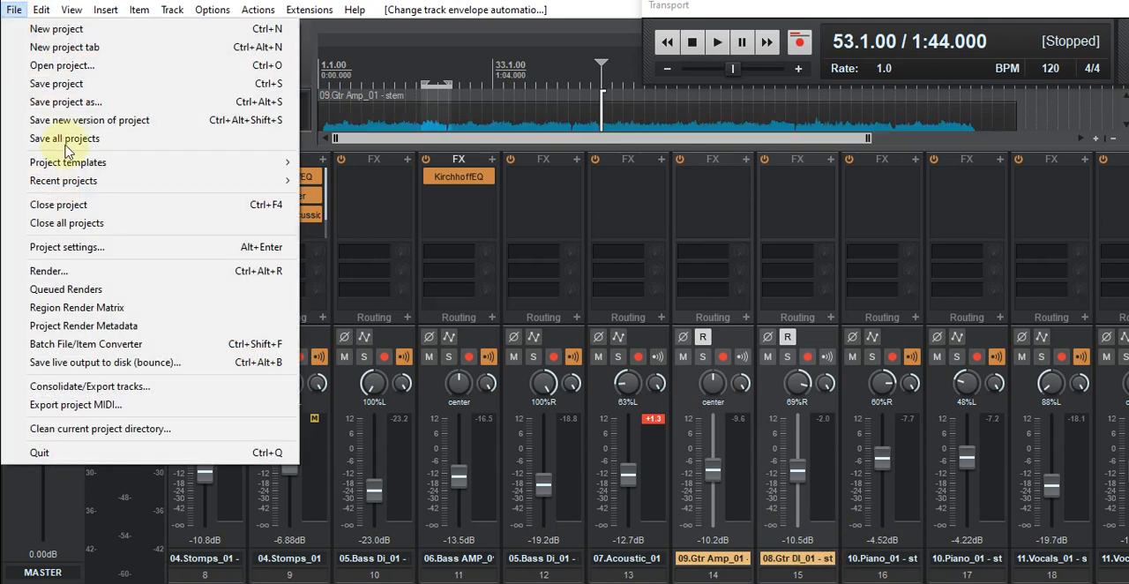
pyautogui.click(52, 84)
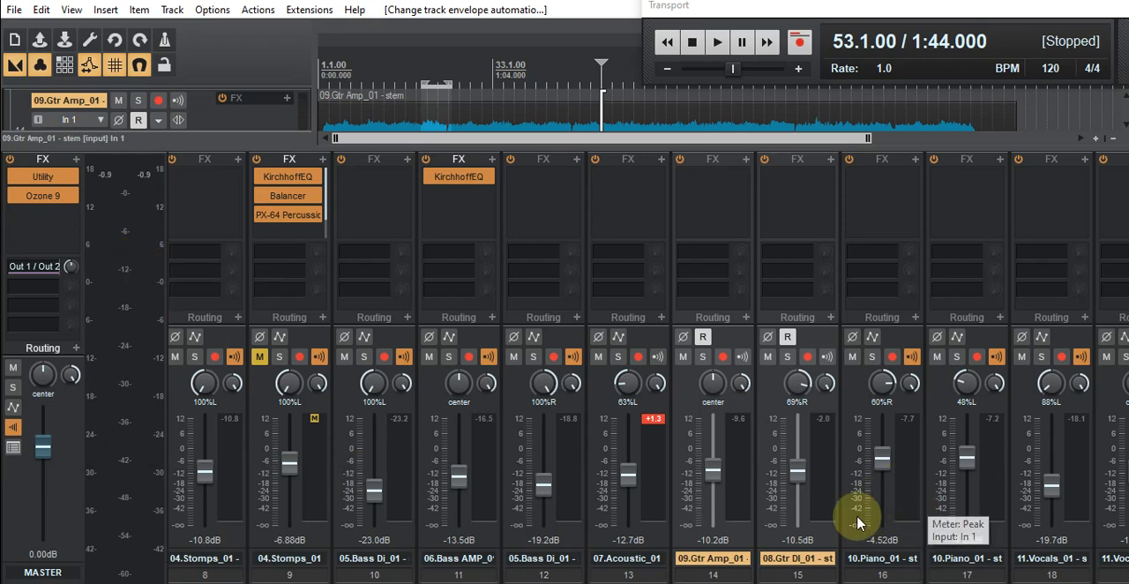
# - Select both 10.Piano_01 tracks together and set their automation mode to Write
pyautogui.click(884, 560)
pyautogui.click(963, 560)
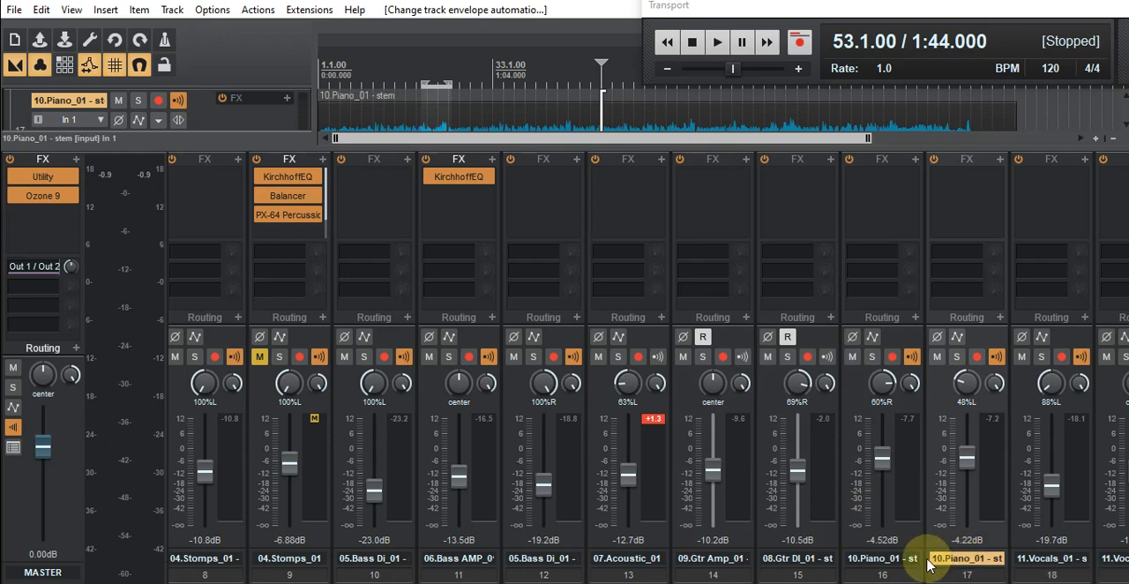
pyautogui.keyDown('ctrl'); pyautogui.click(899, 561); pyautogui.keyUp('ctrl')
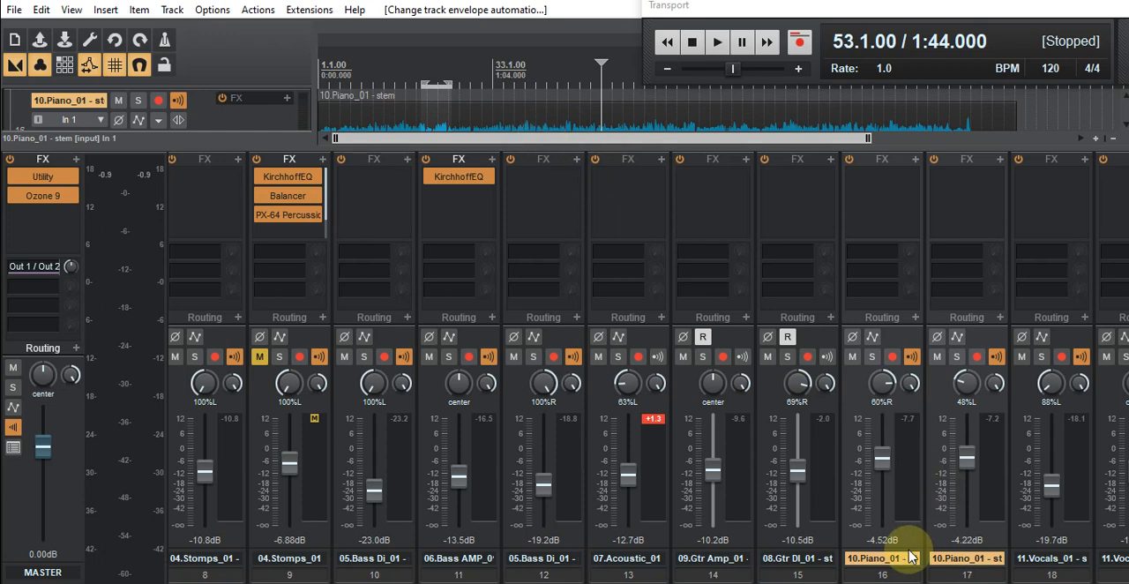
pyautogui.click(870, 339)
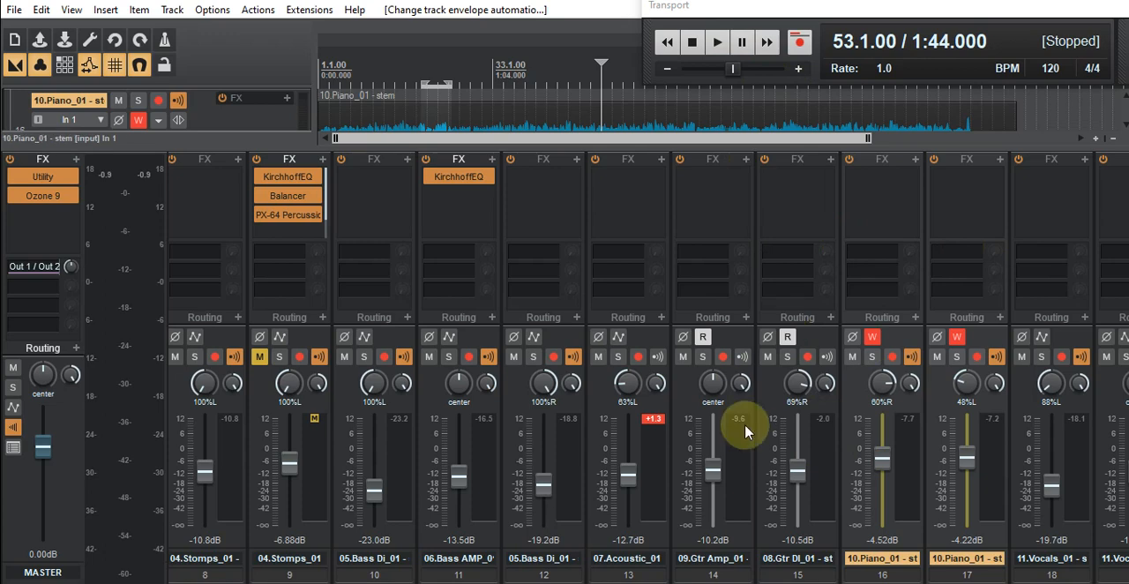
# - Play from measure 53 and write a volume lift on both piano tracks, riding track 16 up to about -0.5 dB
pyautogui.click(714, 44)
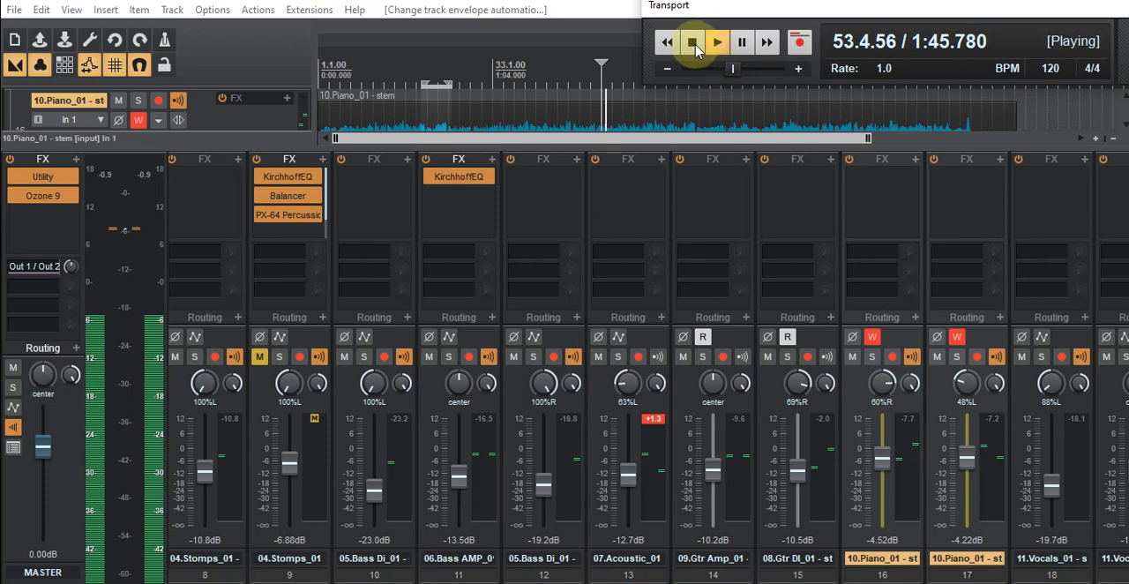
pyautogui.click(694, 44)
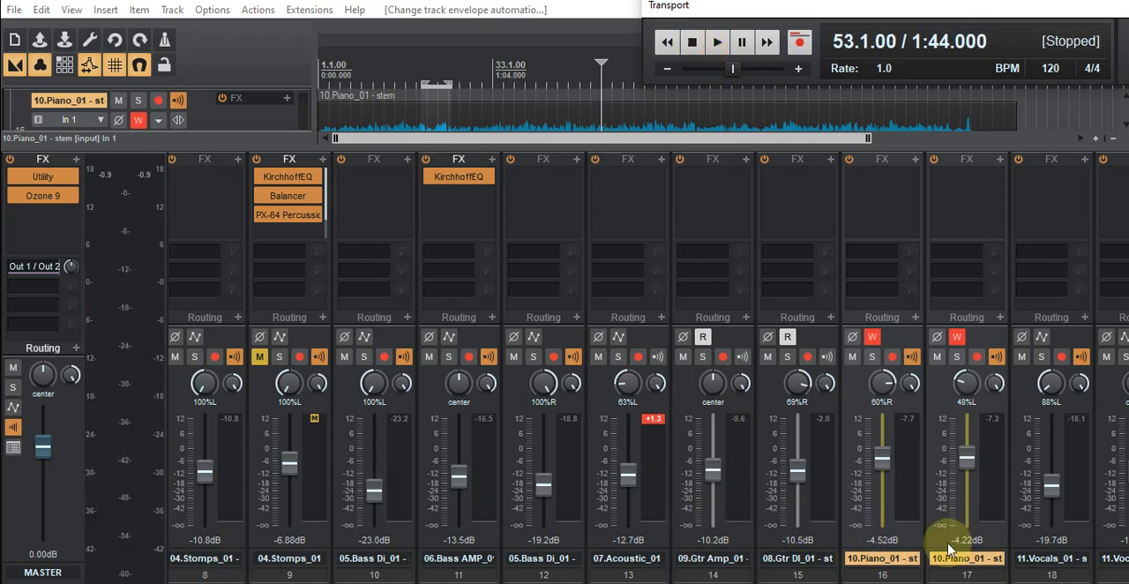
pyautogui.click(718, 41)
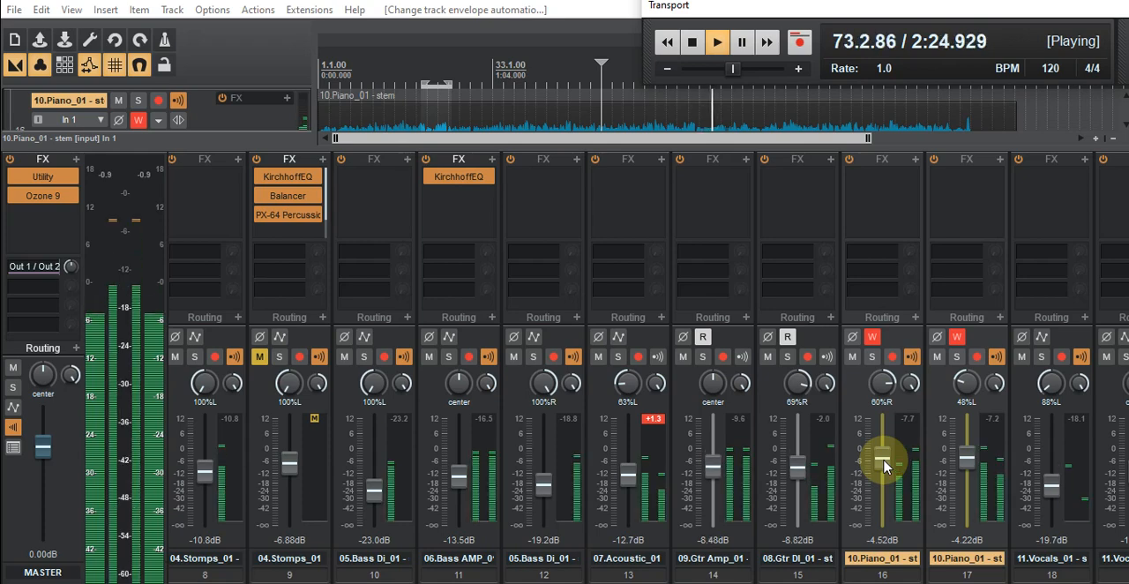
pyautogui.moveTo(882, 460); pyautogui.dragTo(883, 456)
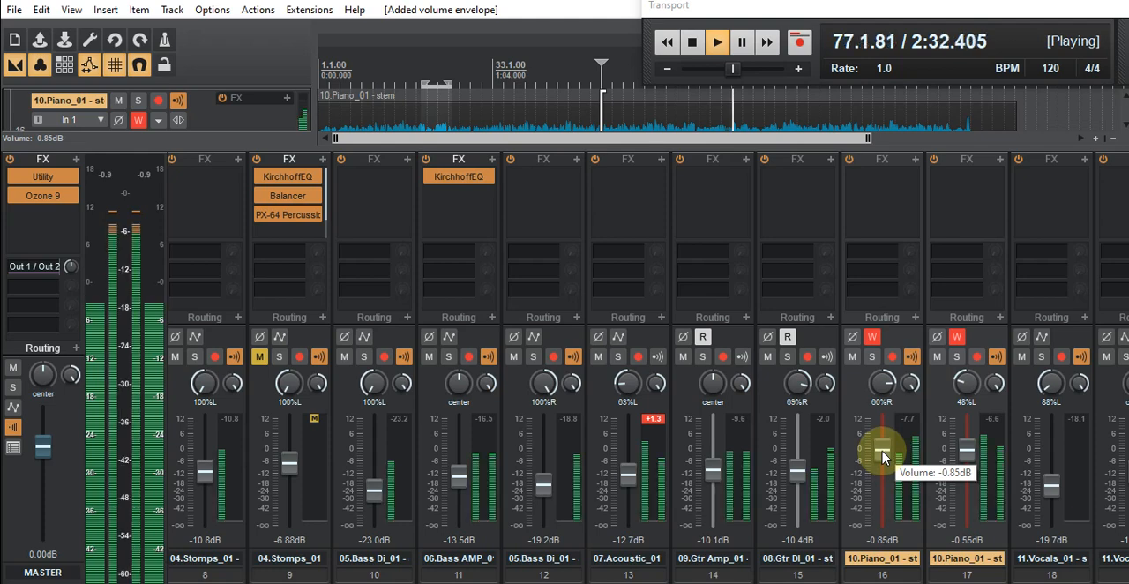
pyautogui.moveTo(883, 456); pyautogui.dragTo(883, 457)
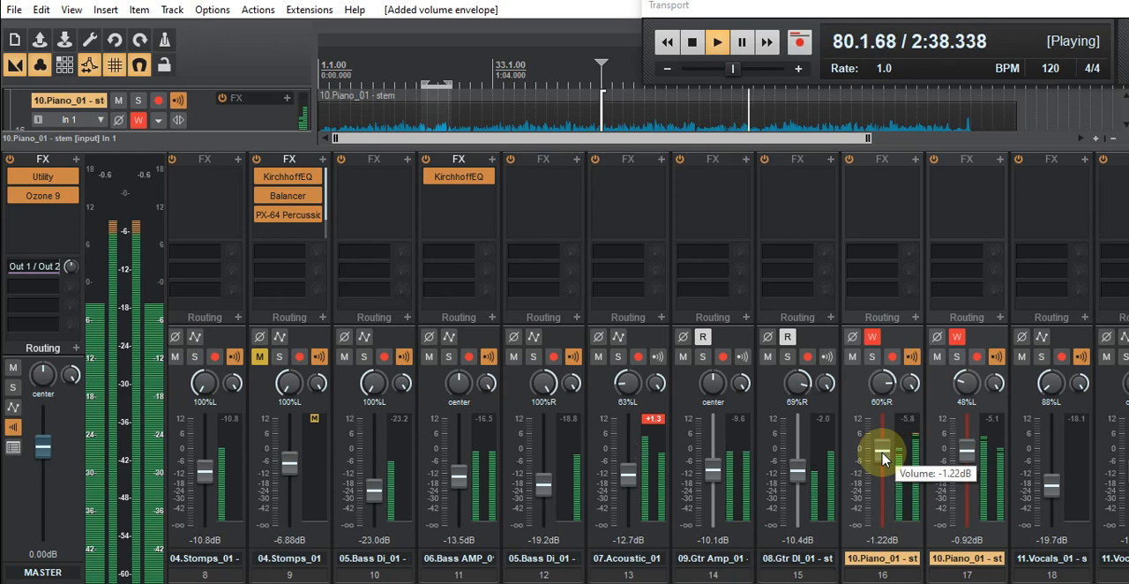
pyautogui.scroll(2, 882, 456)
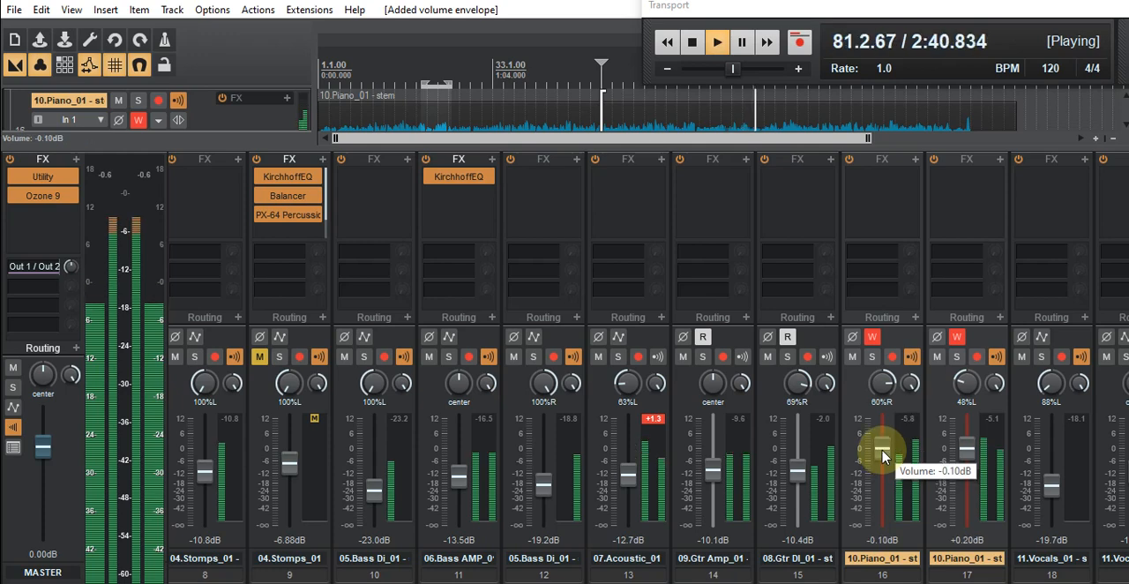
pyautogui.scroll(-1, 882, 456)
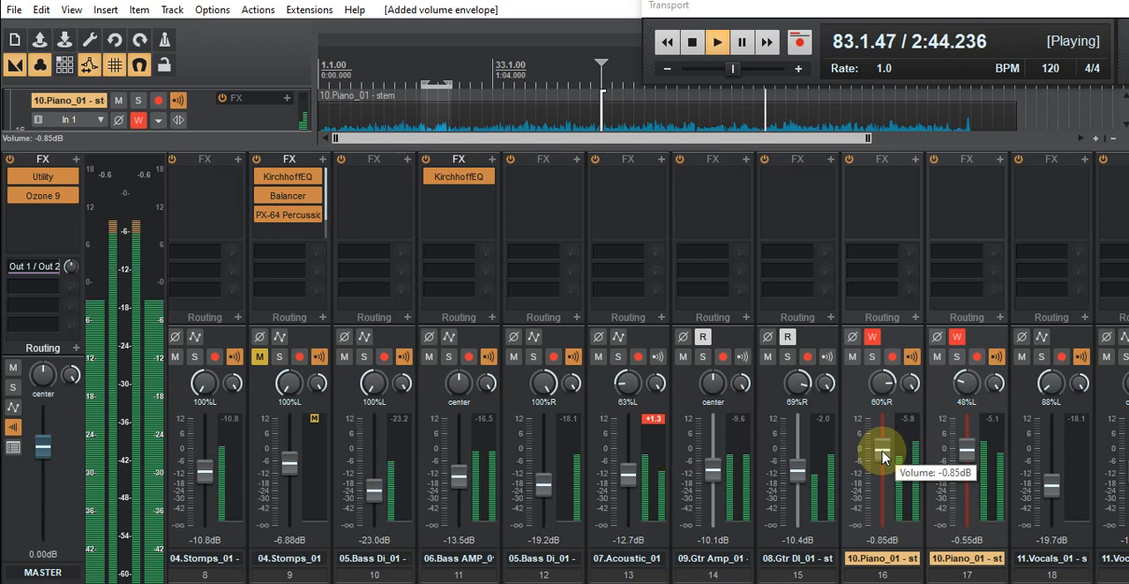
pyautogui.scroll(1, 882, 456)
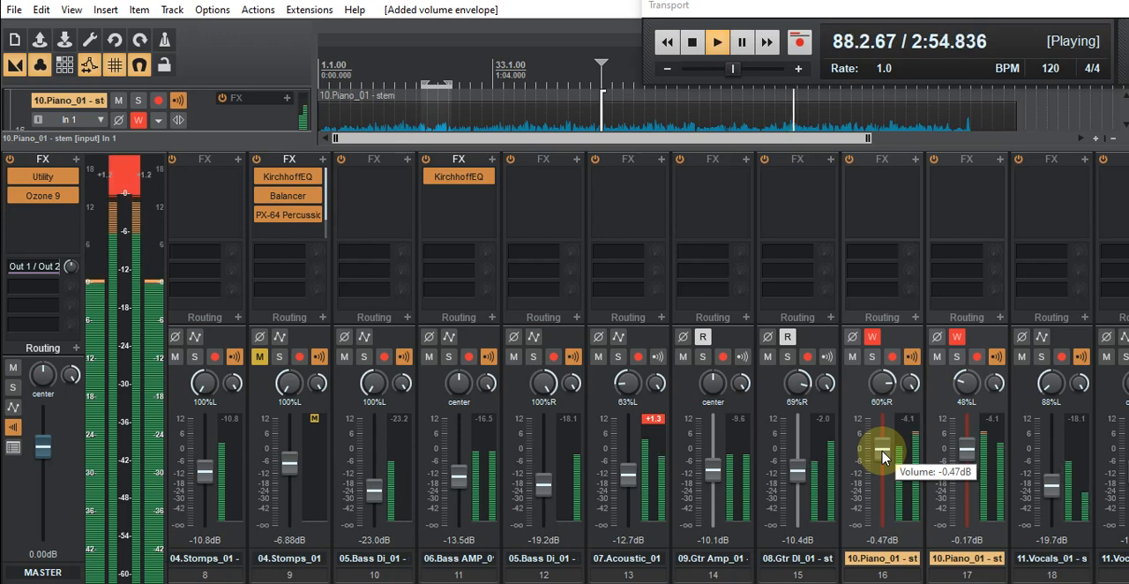
# - Lower the piano faders to about -5 dB on track 16, ride them gently to end at -4.62 dB, and stop playback
pyautogui.moveTo(883, 457); pyautogui.dragTo(885, 466)
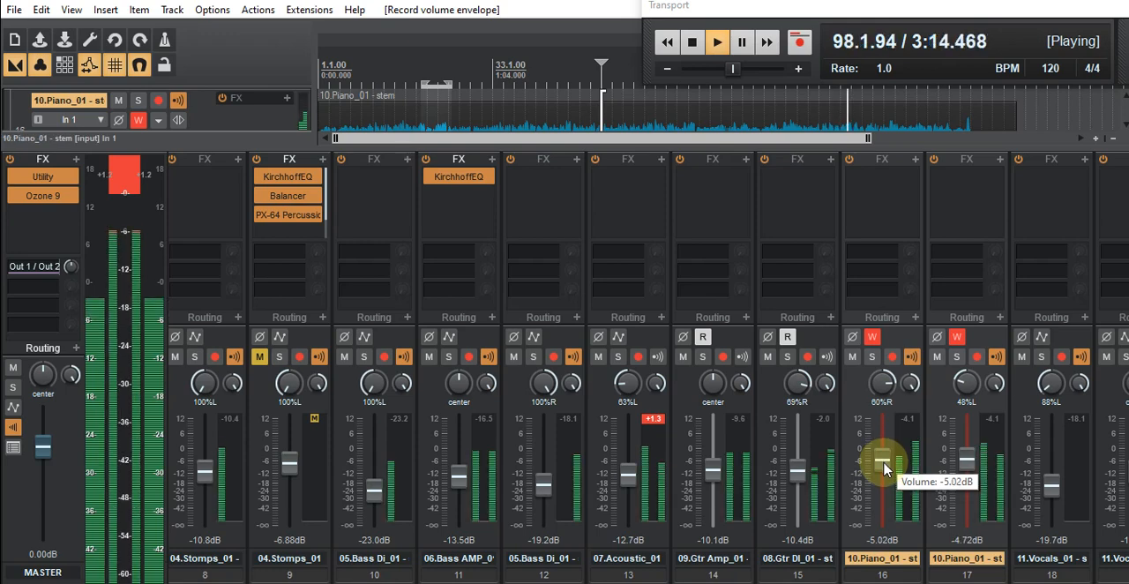
pyautogui.scroll(-2, 884, 470)
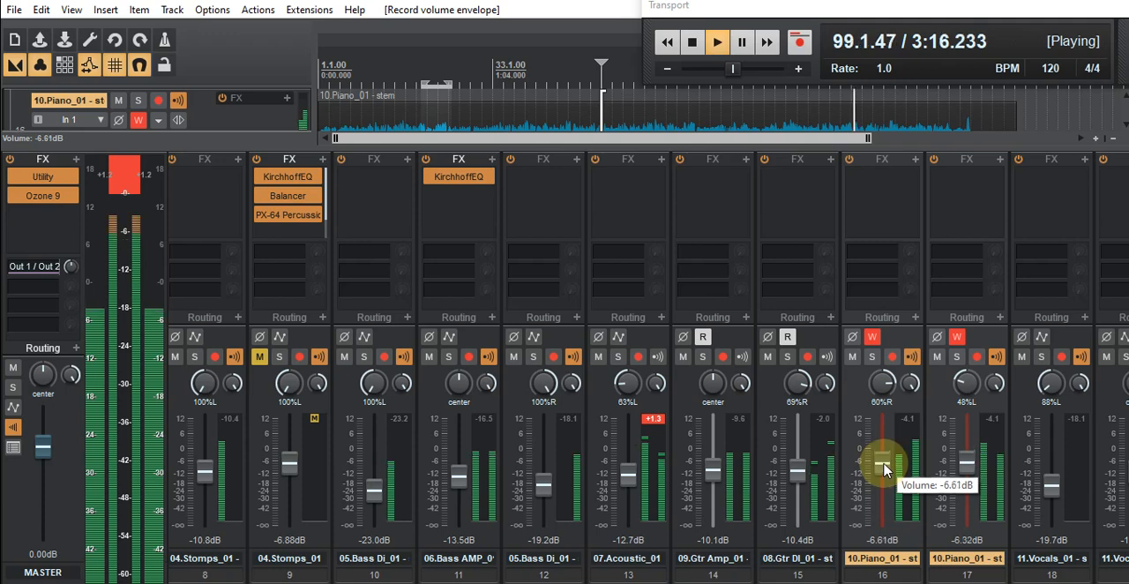
pyautogui.scroll(1, 884, 470)
pyautogui.scroll(2, 885, 471)
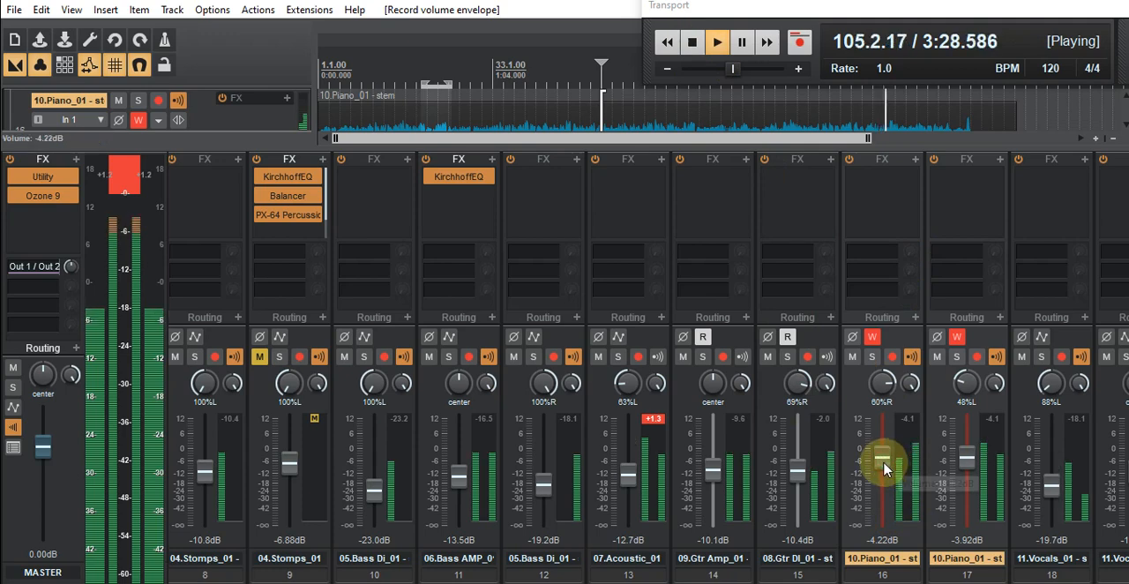
pyautogui.scroll(1, 884, 467)
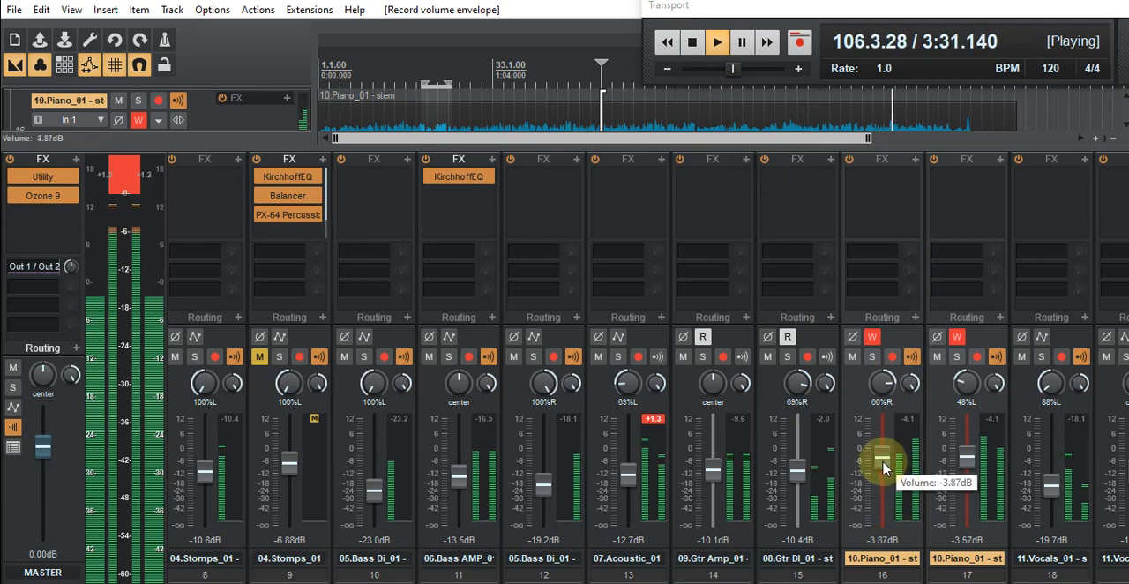
pyautogui.scroll(-2, 884, 467)
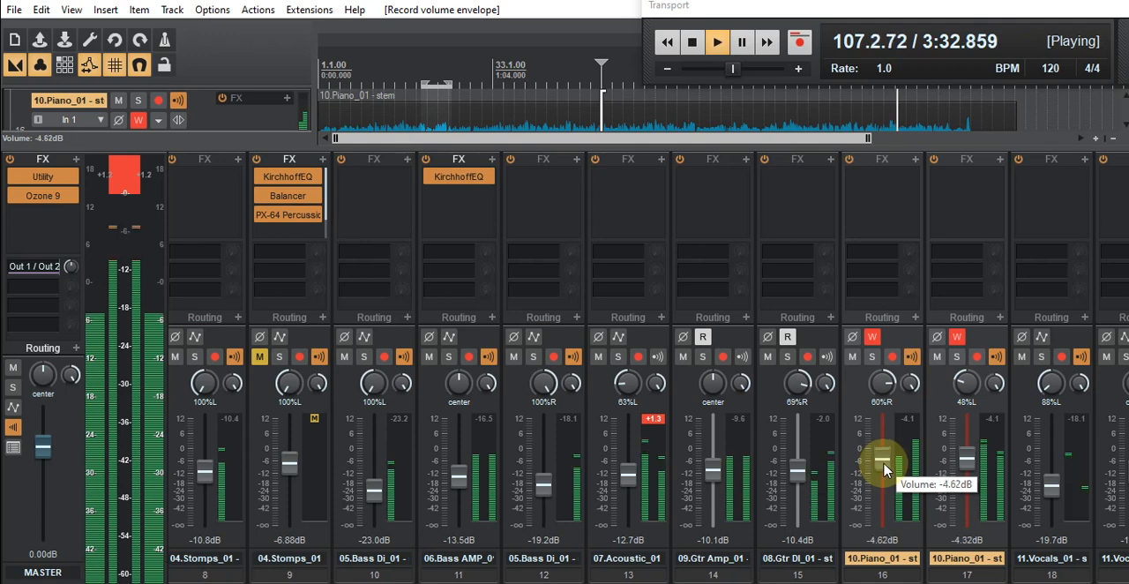
pyautogui.click(695, 49)
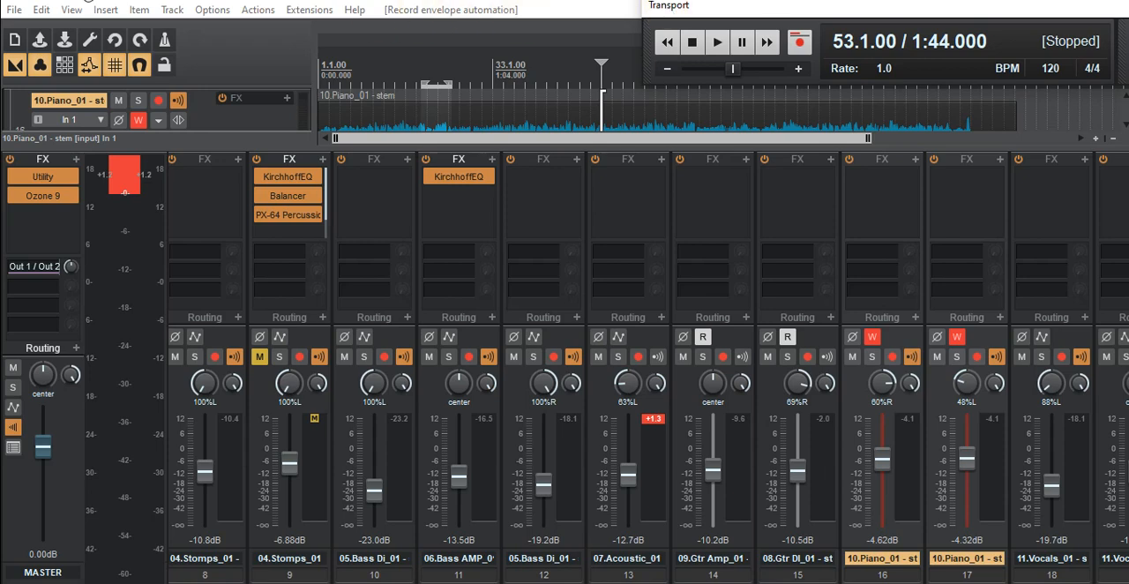
# - Save the project with the recorded piano volume automation
pyautogui.click(16, 12)
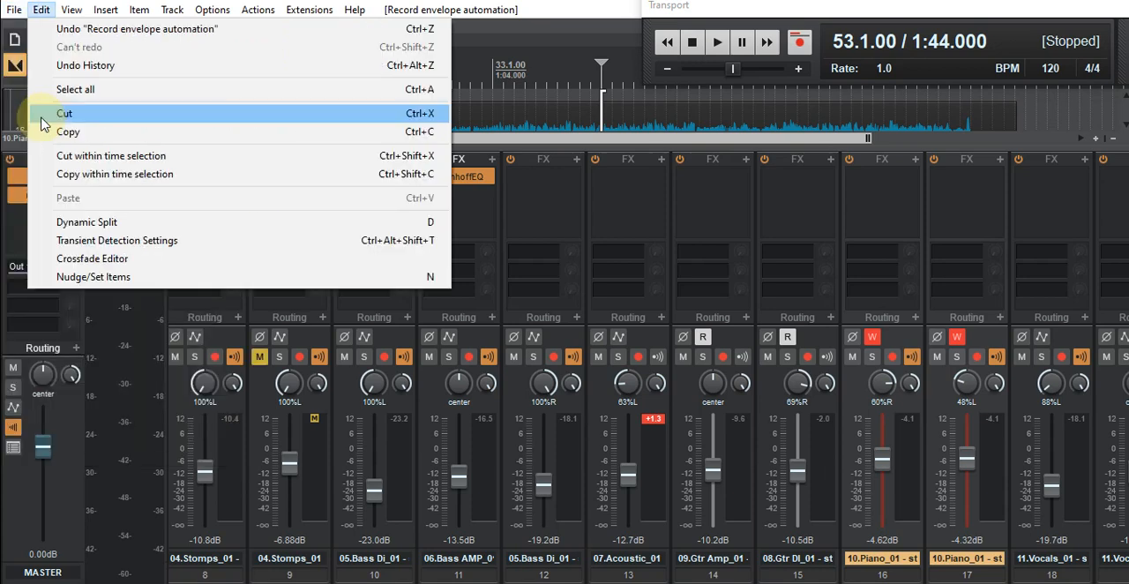
pyautogui.click(62, 83)
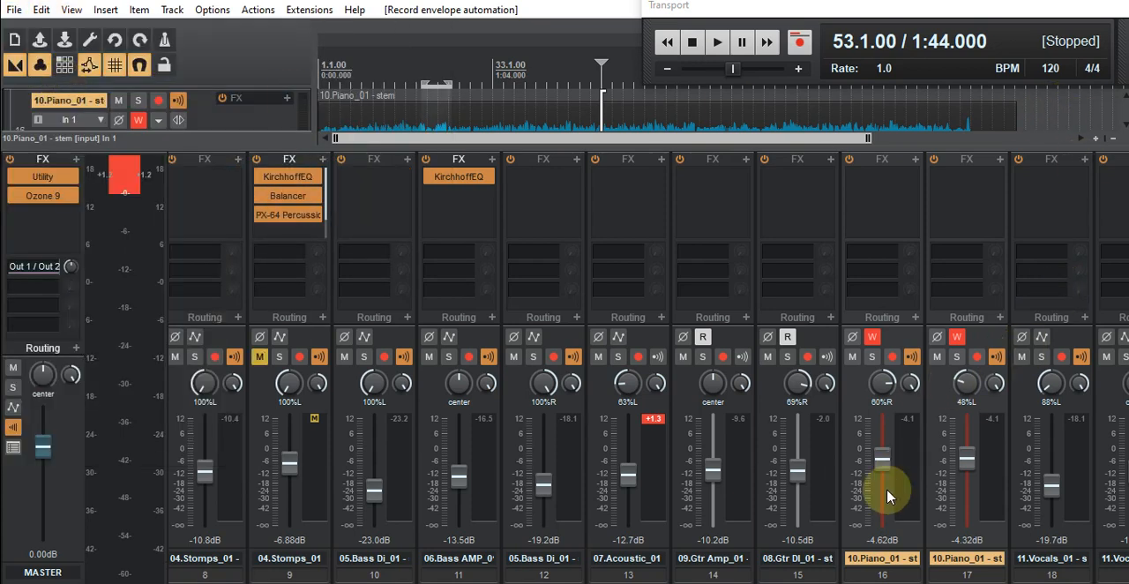
# - Set the automation mode of both 10.Piano_01 tracks to Read and enlarge the arrangement area above the mixer
pyautogui.click(871, 337)
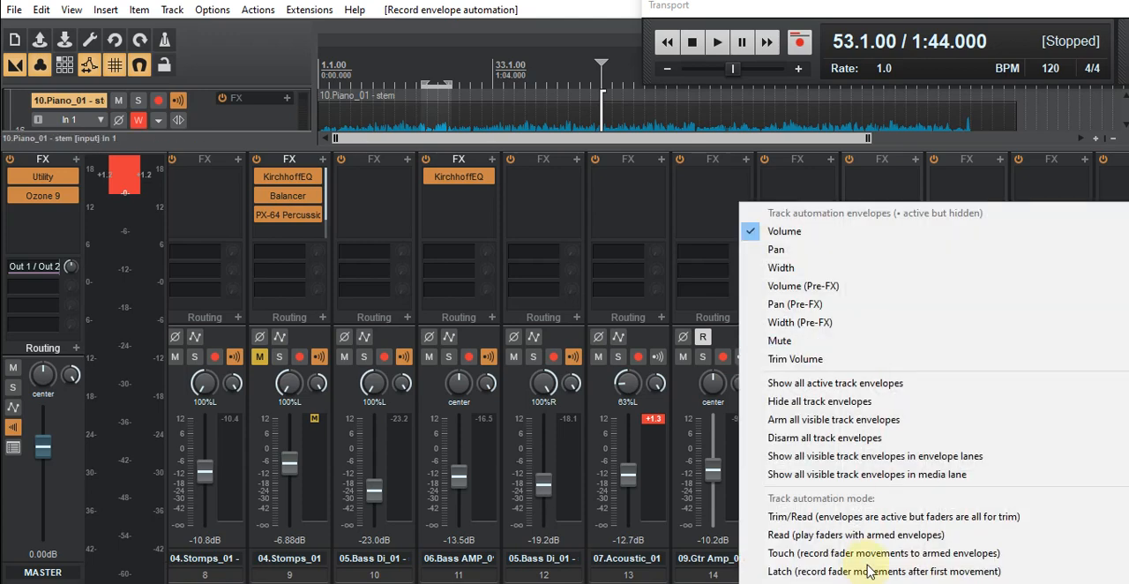
pyautogui.click(804, 534)
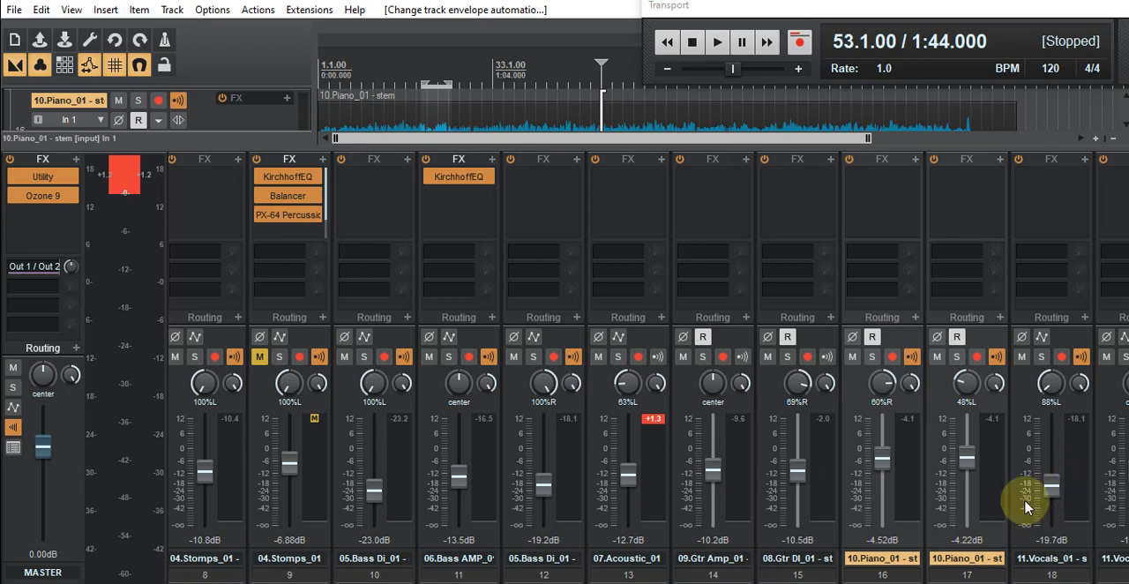
pyautogui.moveTo(672, 152); pyautogui.dragTo(668, 281)
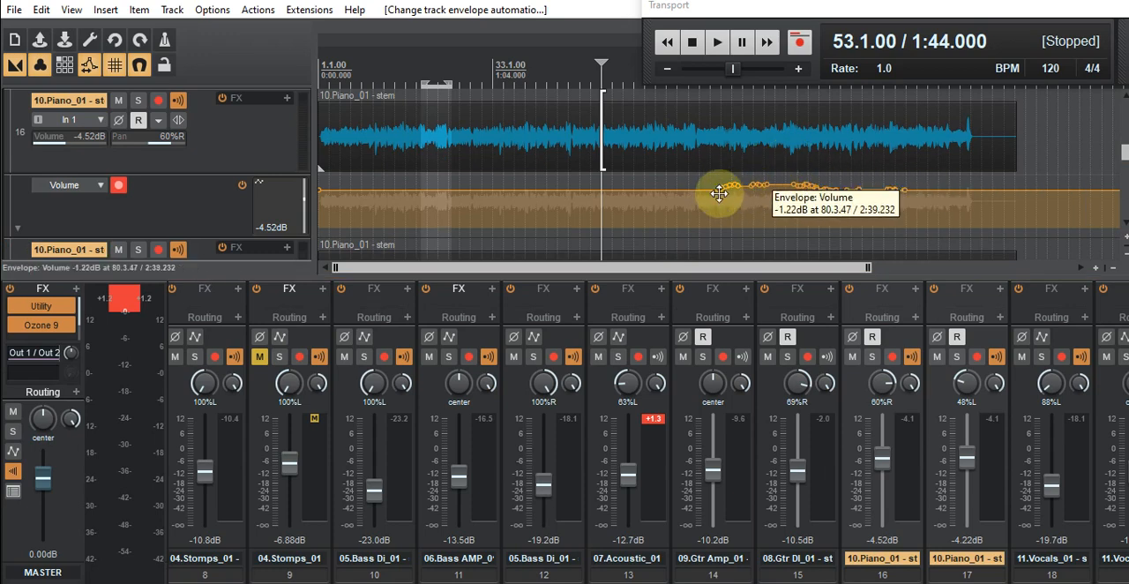
# - Review the recorded volume envelopes on the 08.Gtr DI_01 and 10.Piano_01 tracks along the song timeline
pyautogui.scroll(-4, 860, 234)
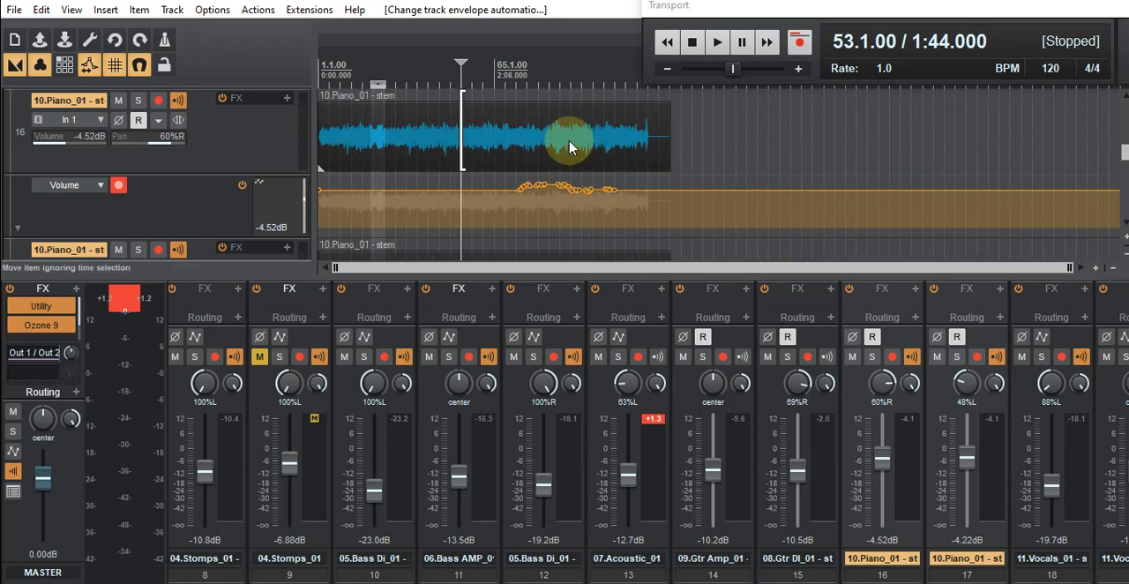
pyautogui.scroll(1, 569, 148)
pyautogui.scroll(-5, 254, 187)
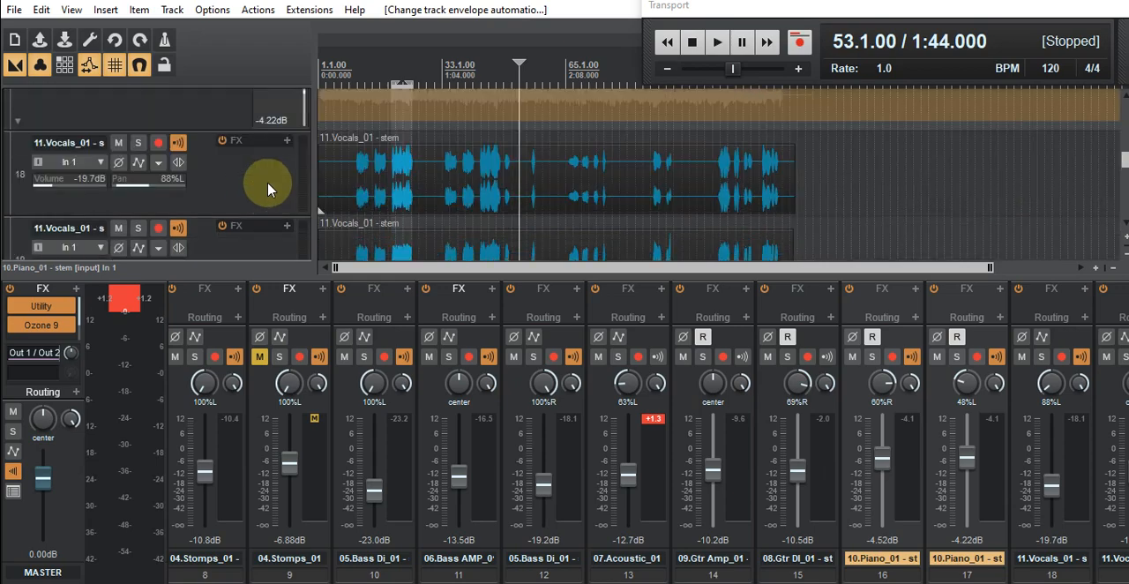
pyautogui.scroll(3, 259, 185)
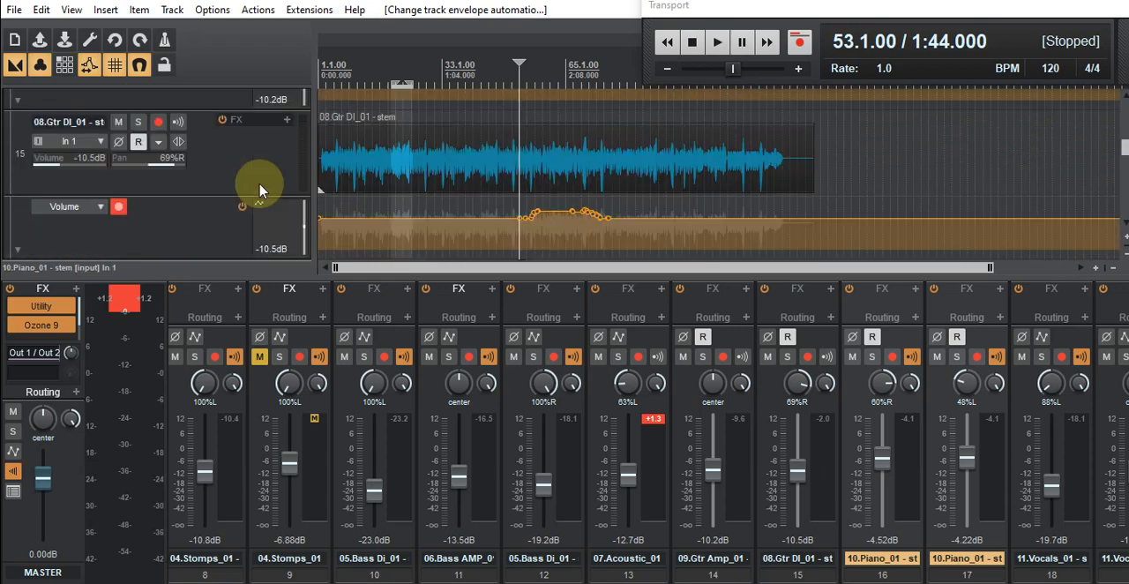
pyautogui.scroll(-1, 259, 189)
pyautogui.scroll(2, 260, 189)
pyautogui.scroll(-3, 259, 189)
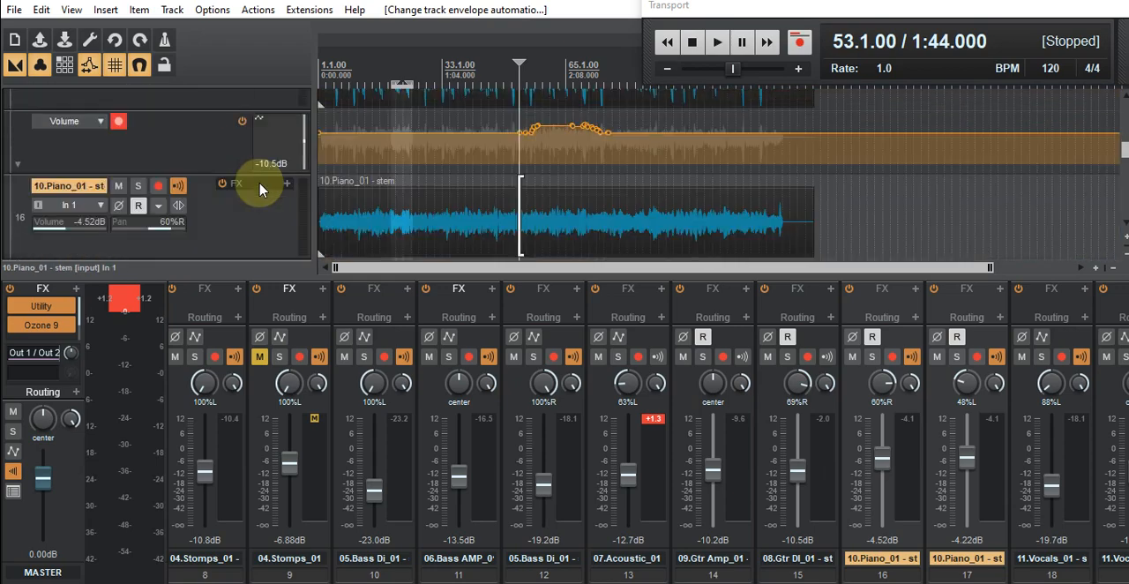
pyautogui.scroll(-2, 259, 189)
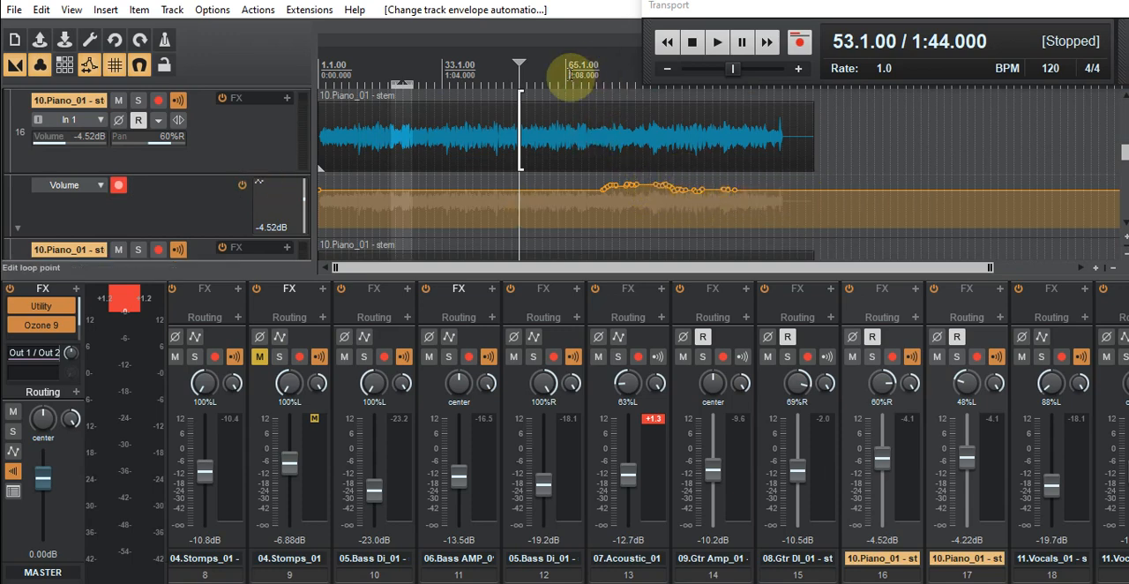
pyautogui.scroll(3, 595, 78)
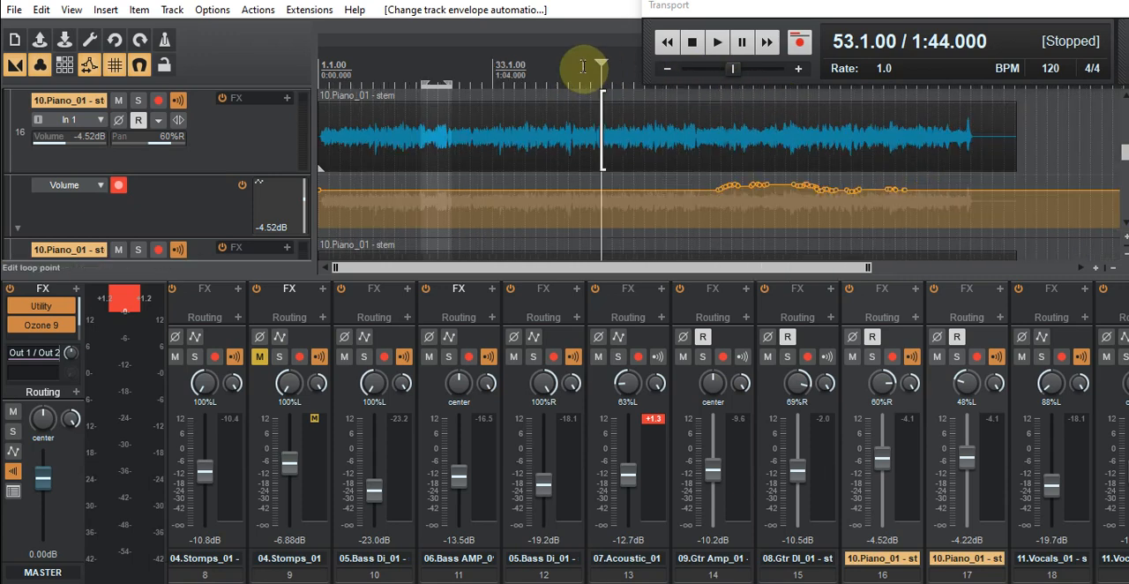
pyautogui.scroll(-3, 617, 67)
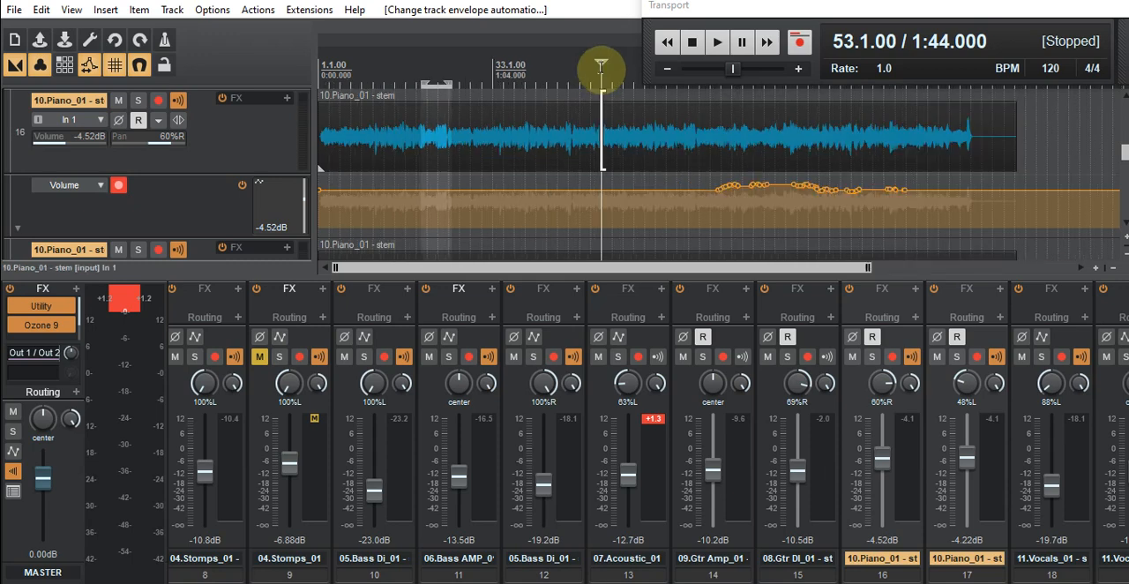
pyautogui.scroll(-4, 601, 66)
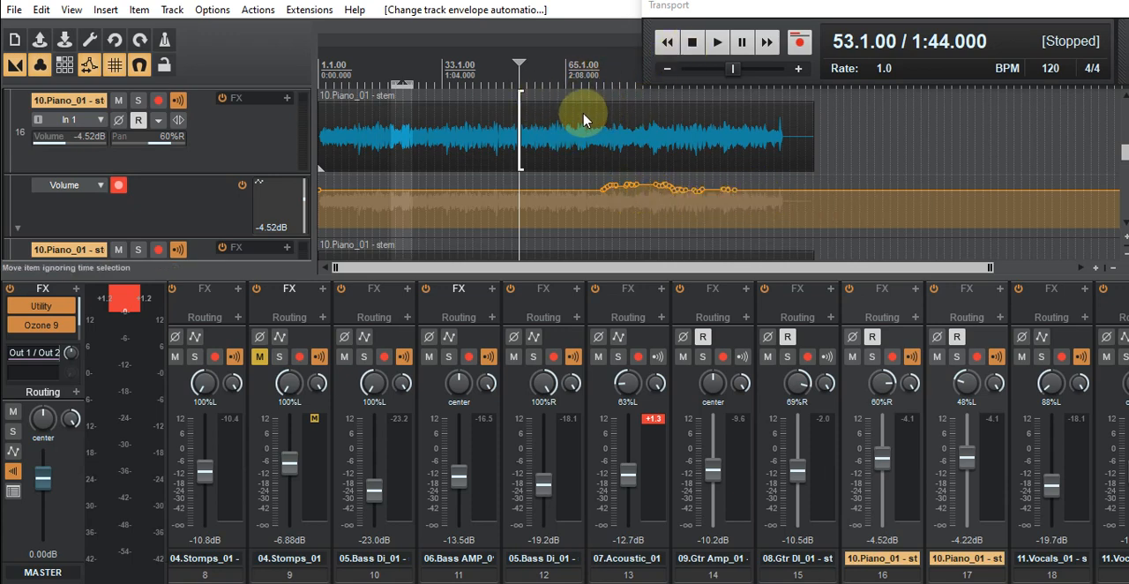
pyautogui.scroll(-3, 574, 111)
pyautogui.scroll(-4, 252, 168)
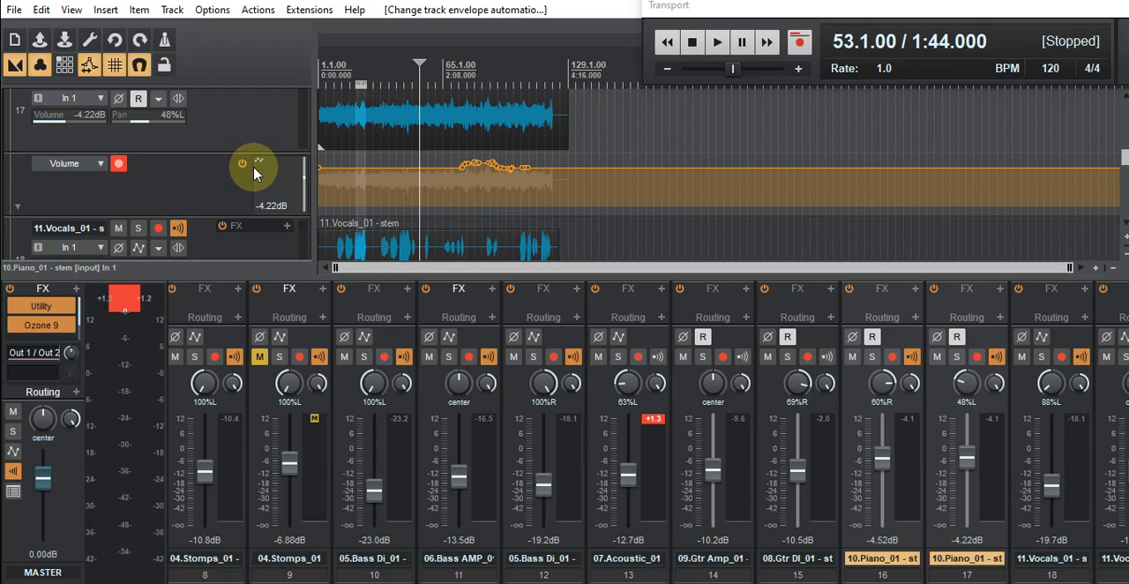
# - Look over the waveforms of the H3000, snare and stomps tracks across the arrangement
pyautogui.scroll(-4, 252, 173)
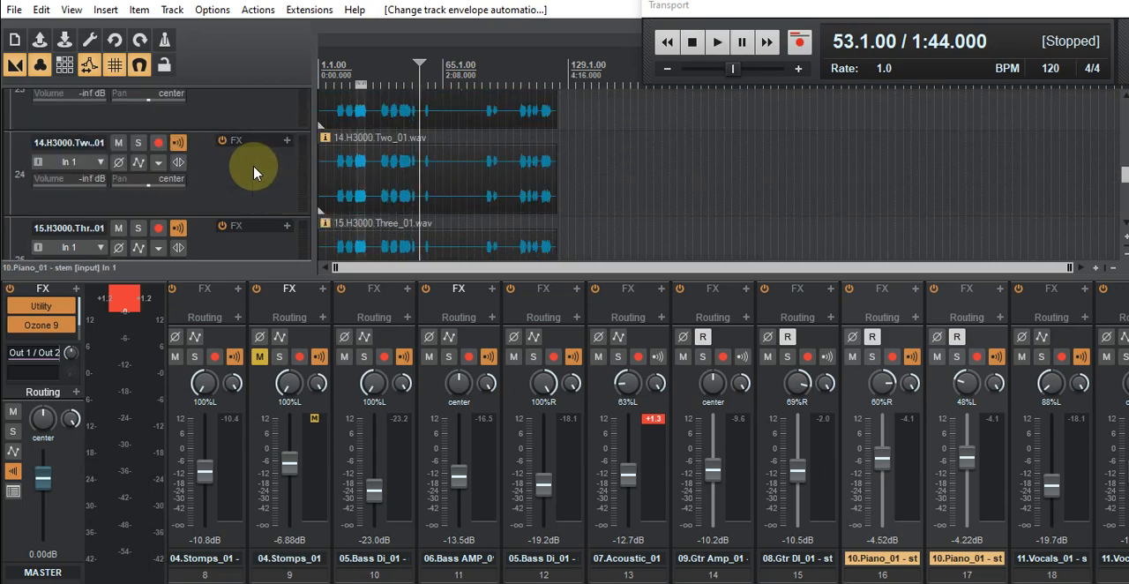
pyautogui.scroll(8, 254, 173)
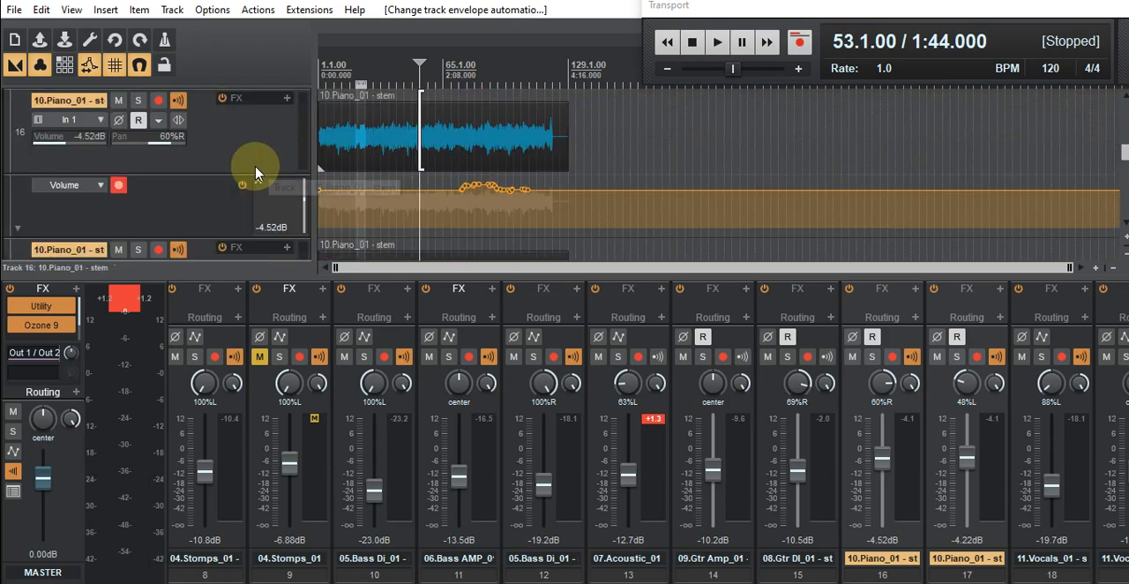
pyautogui.scroll(10, 256, 172)
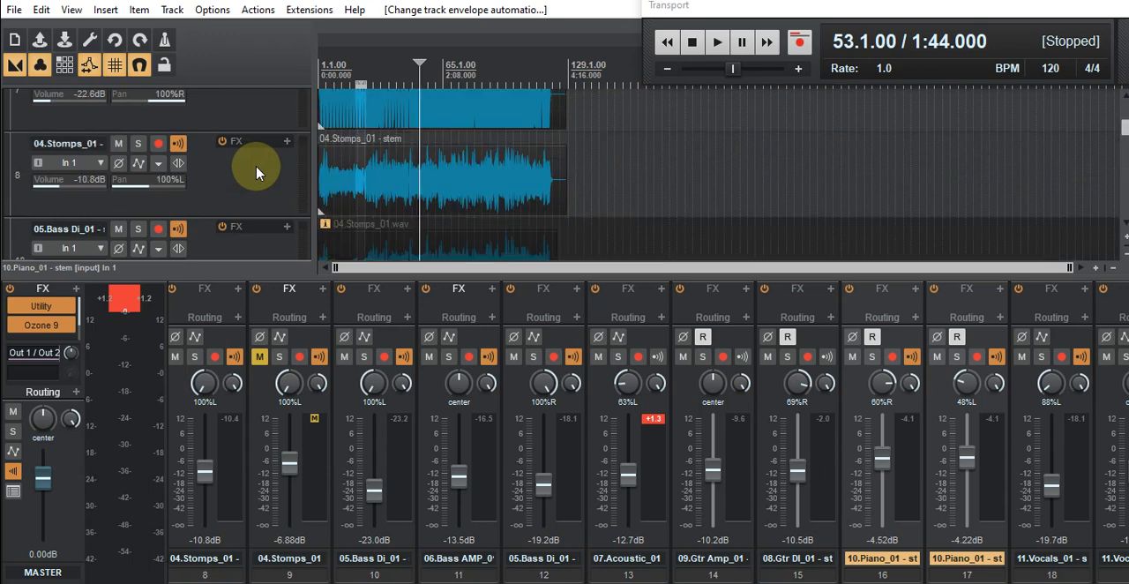
pyautogui.scroll(1, 265, 164)
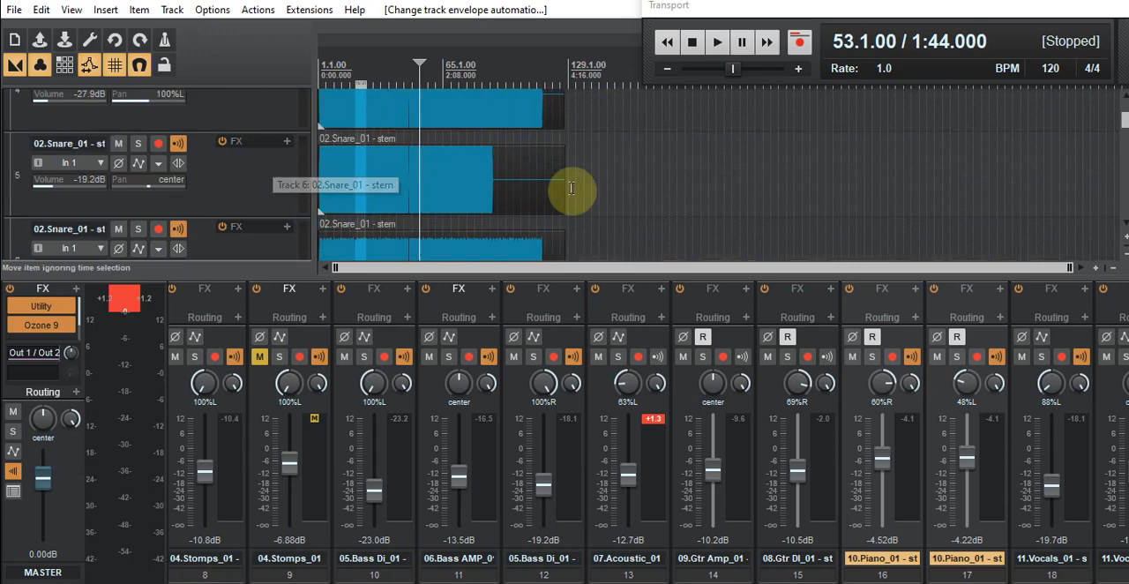
pyautogui.moveTo(504, 189)
pyautogui.mouseDown()
pyautogui.moveTo(323, 182)
pyautogui.moveTo(337, 176)
pyautogui.moveTo(346, 190)
pyautogui.moveTo(327, 188)
pyautogui.mouseUp()
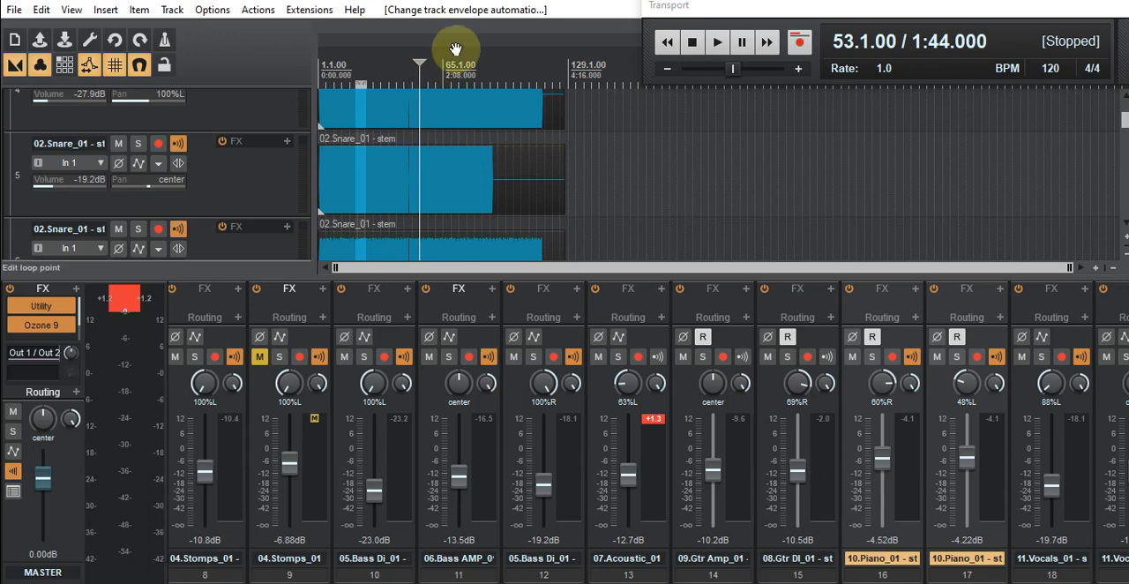
pyautogui.scroll(4, 371, 119)
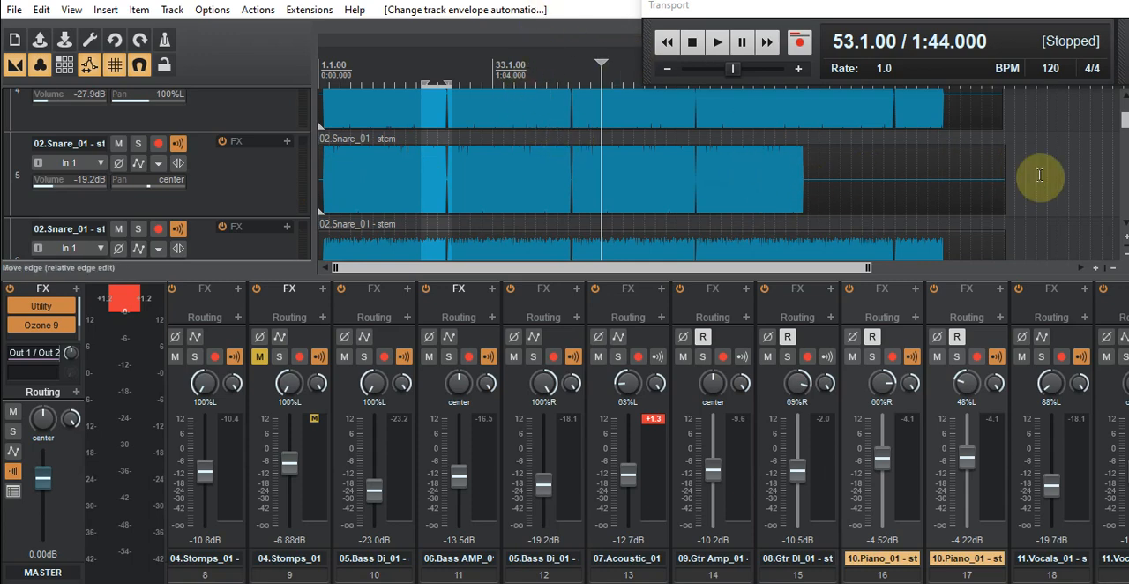
pyautogui.scroll(-2, 1039, 176)
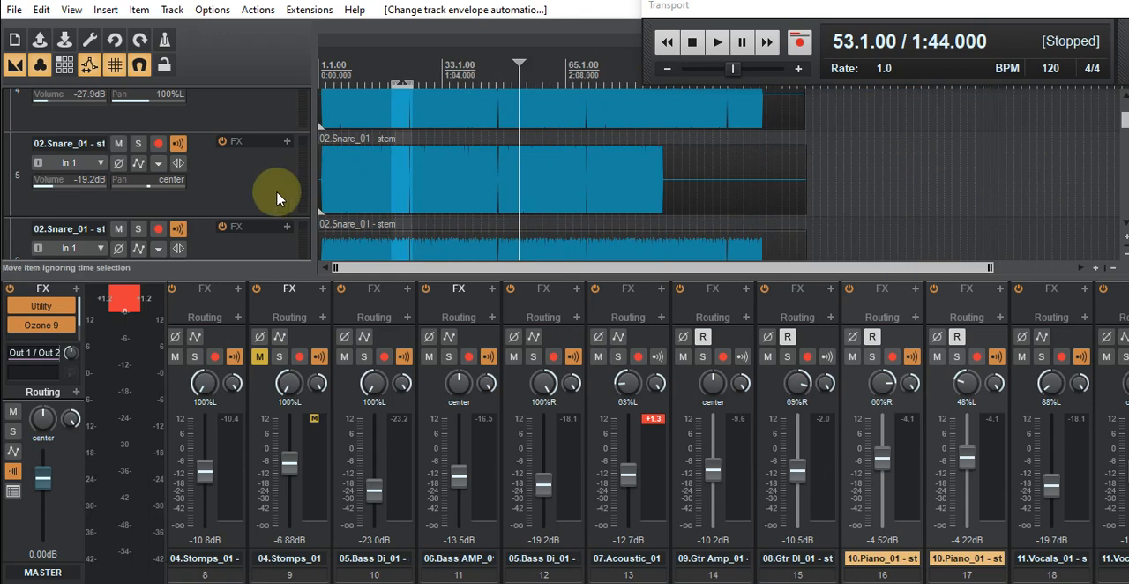
pyautogui.scroll(-2, 277, 198)
pyautogui.scroll(-1, 277, 198)
pyautogui.scroll(3, 277, 198)
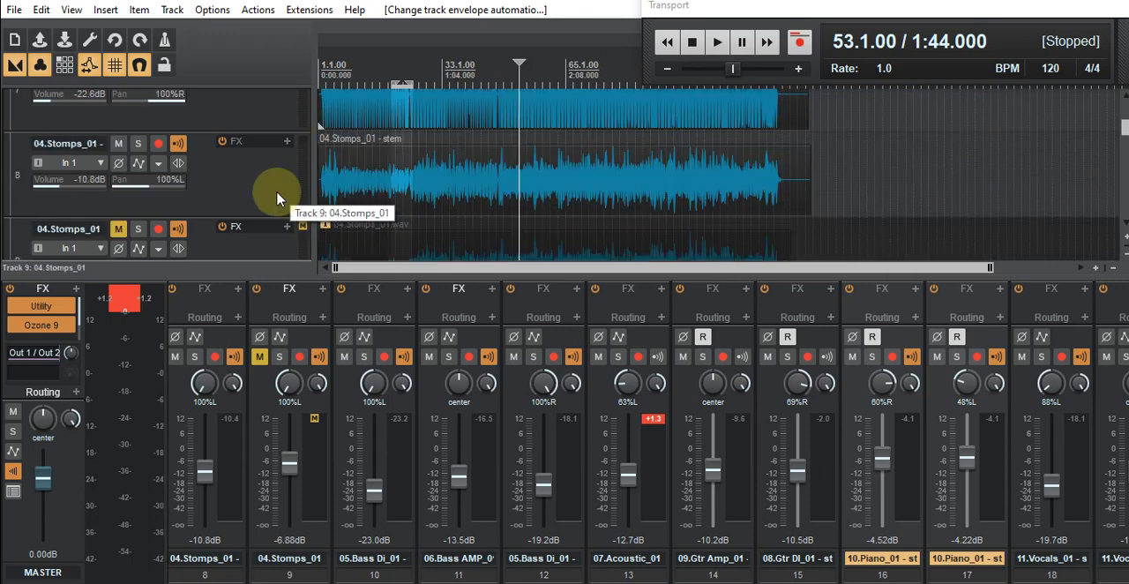
pyautogui.scroll(1, 277, 198)
pyautogui.scroll(-4, 277, 198)
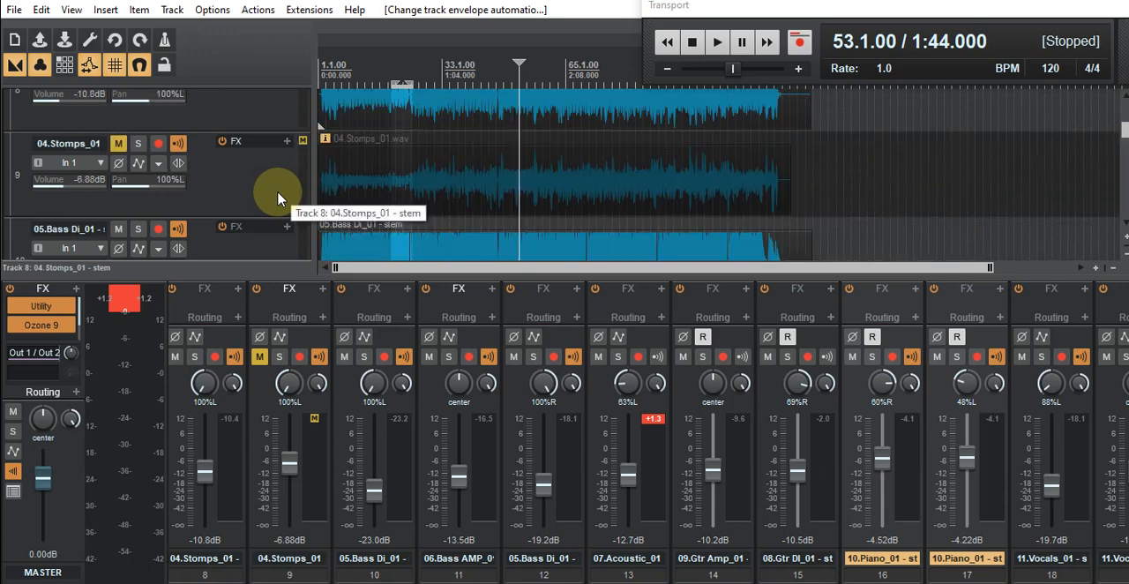
pyautogui.scroll(1, 279, 195)
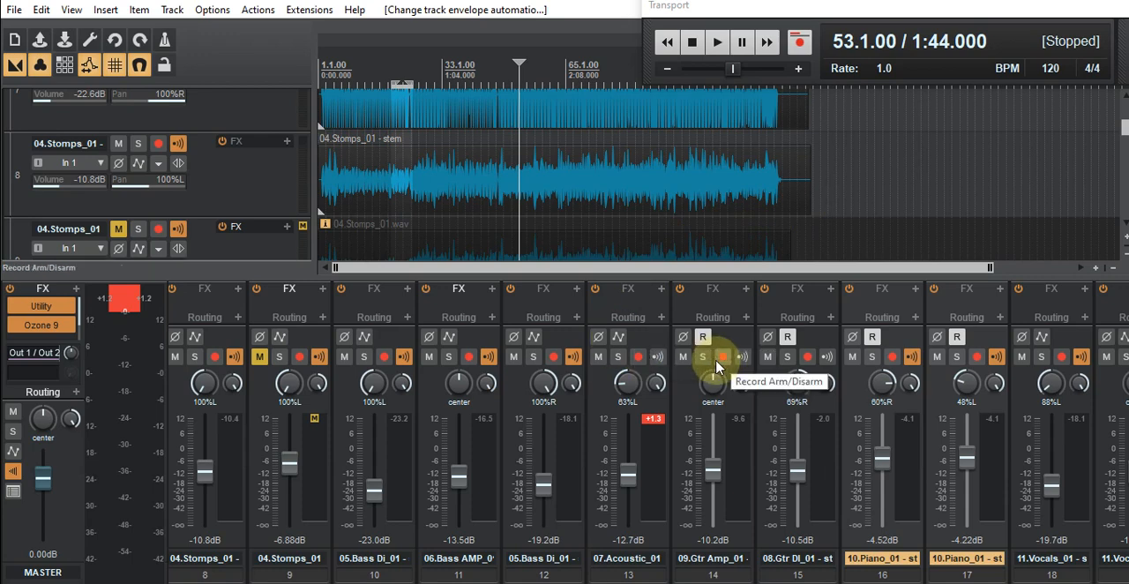
# - Play the mix from measure 53, check the master track's Ozone 9 Dynamics during playback, and pause around measure 65
pyautogui.click(716, 45)
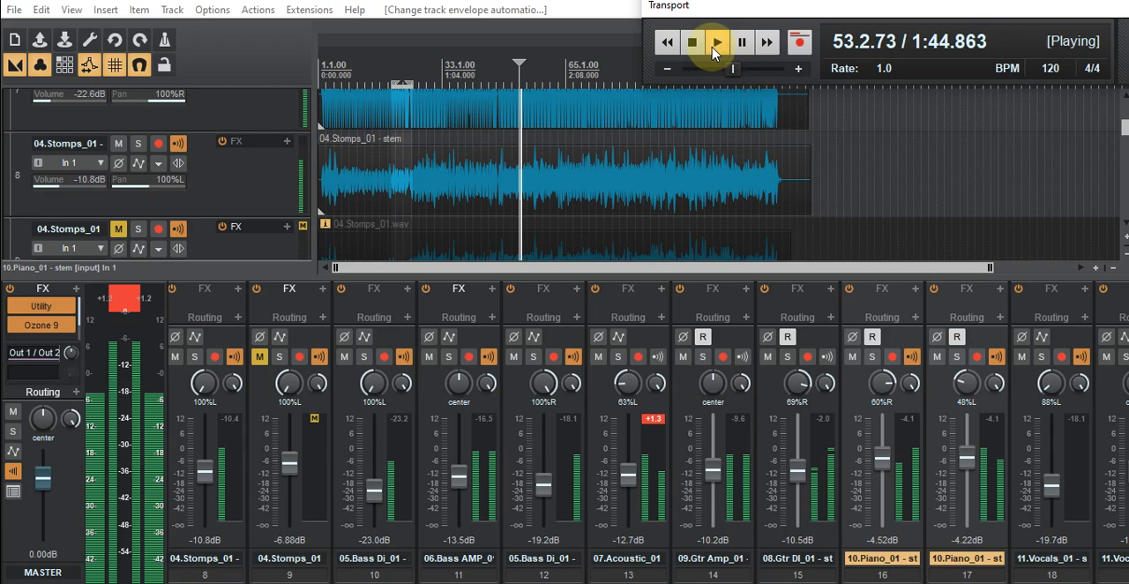
pyautogui.moveTo(0, 84); pyautogui.dragTo(460, 77)
pyautogui.moveTo(648, 83); pyautogui.dragTo(650, 83)
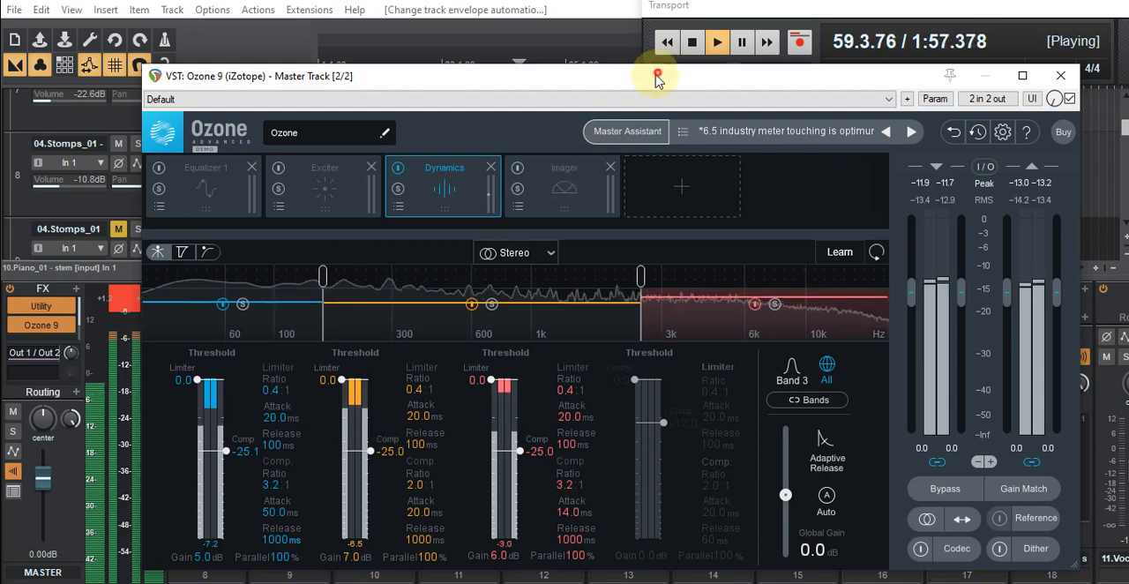
pyautogui.moveTo(654, 79); pyautogui.dragTo(0, 137)
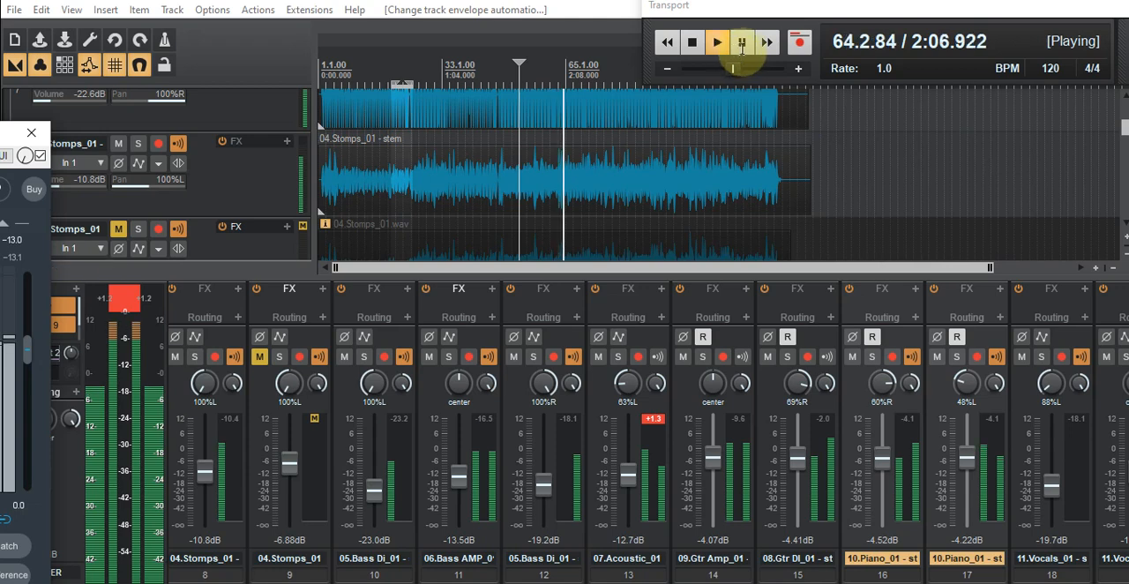
pyautogui.click(743, 44)
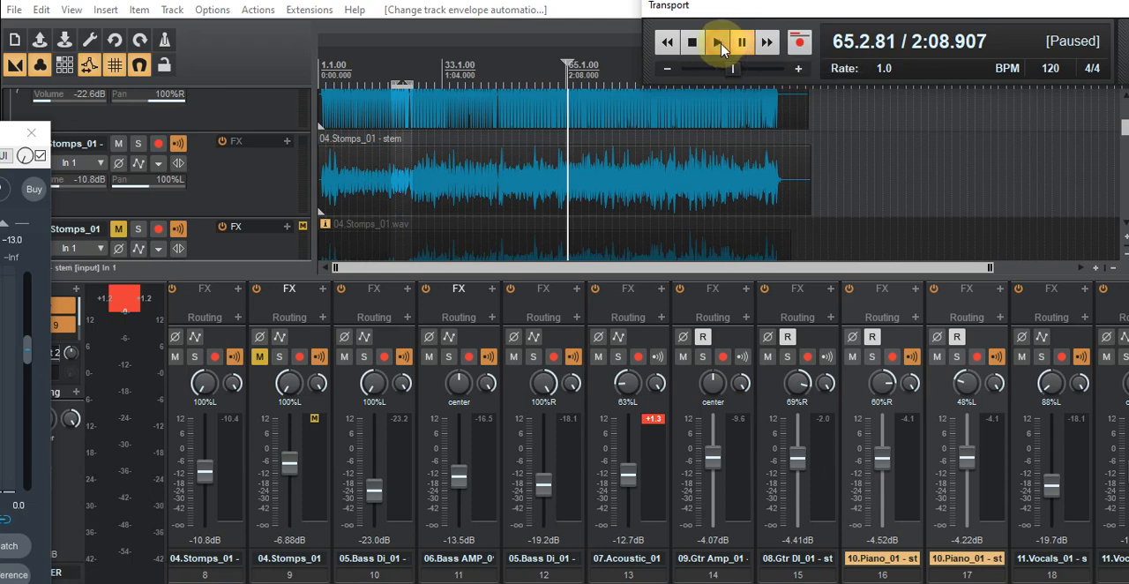
# - Resume playback from measure 65 and inspect the threshold meters of the master's Ozone 9 Dynamics during the automated piano section
pyautogui.click(721, 46)
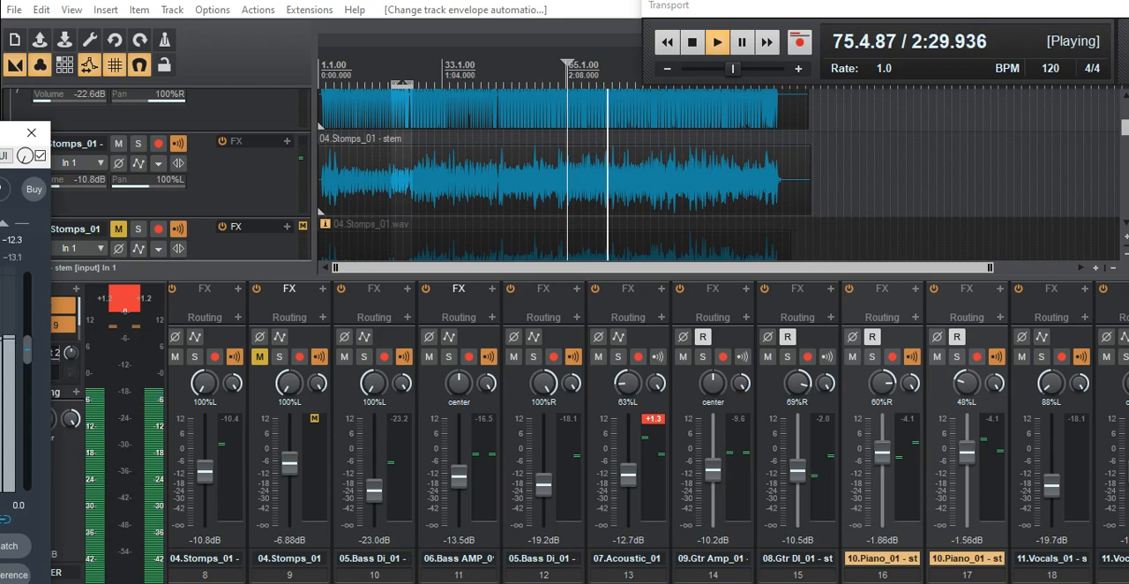
pyautogui.moveTo(16, 173); pyautogui.dragTo(247, 100)
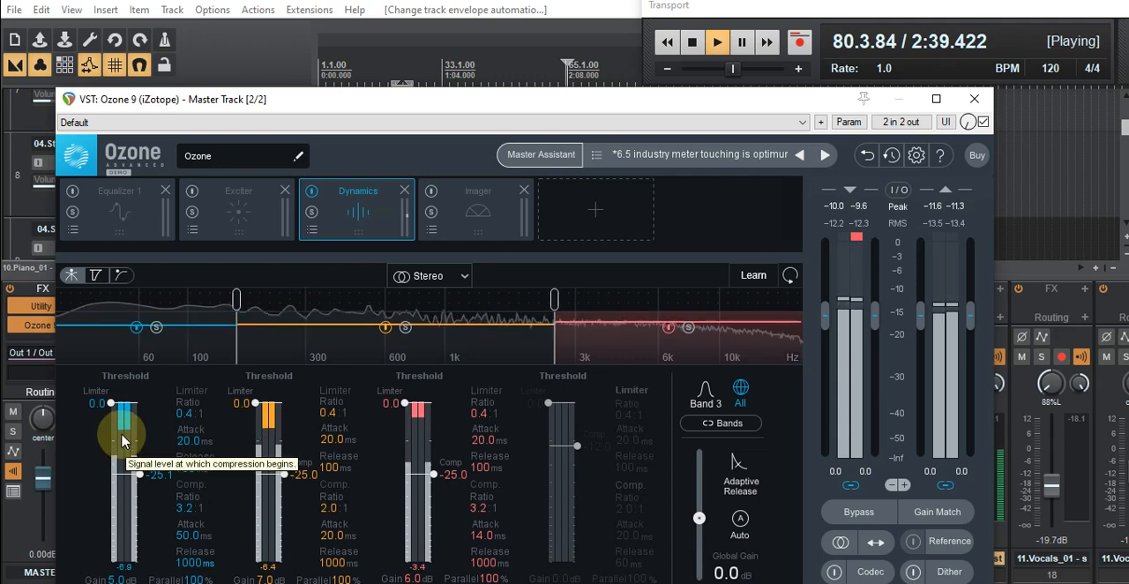
pyautogui.moveTo(517, 101); pyautogui.dragTo(0, 172)
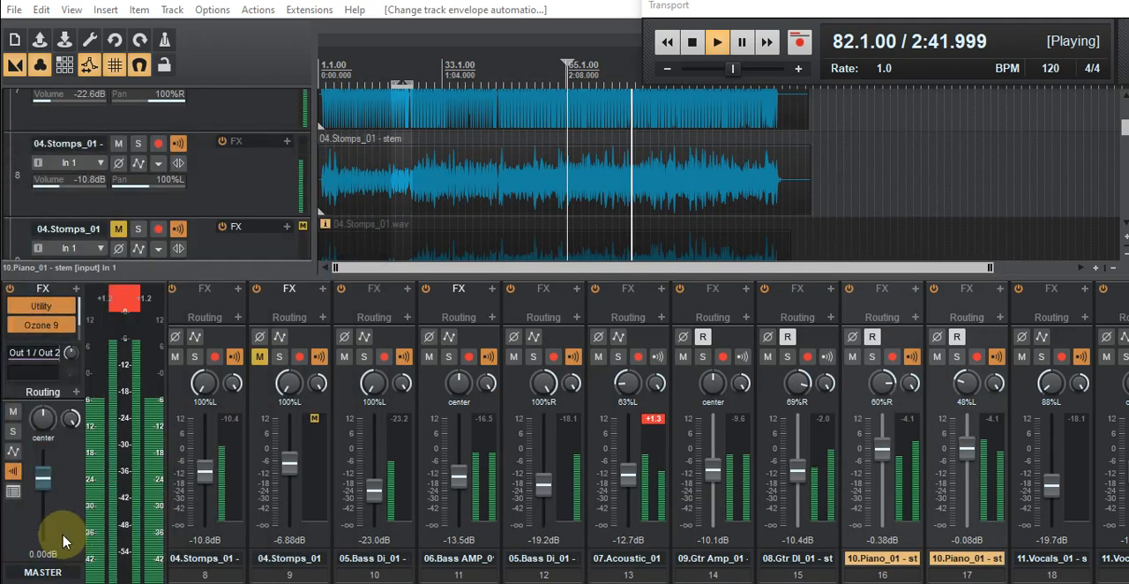
# - Switch the master output from mono to stereo during playback, then stop the transport around measure 91
pyautogui.click(12, 472)
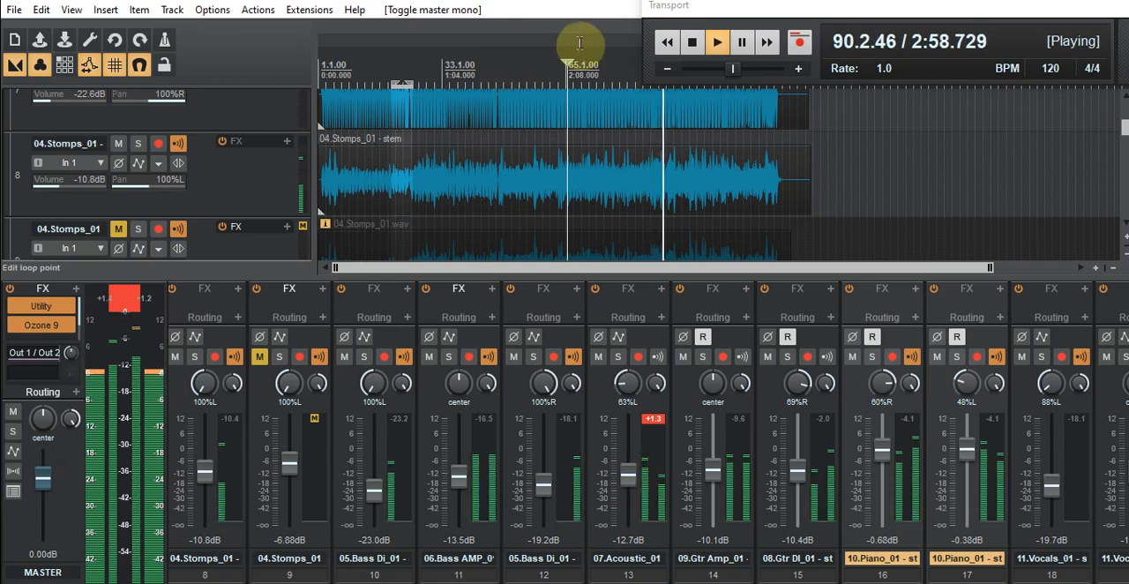
pyautogui.click(693, 45)
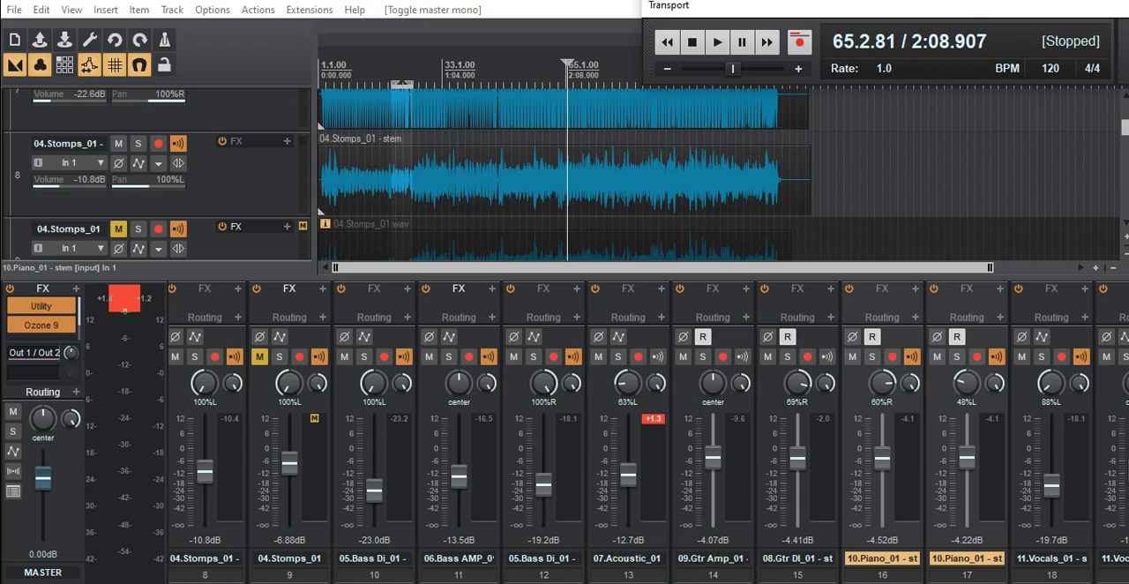
pyautogui.hscroll(-7, 627, 574)
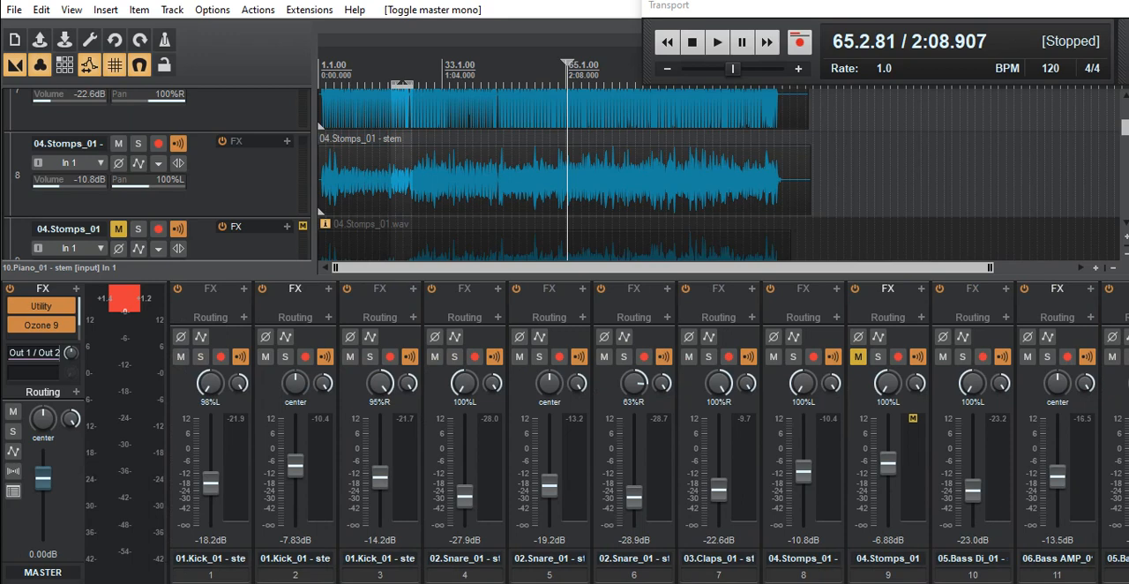
pyautogui.hscroll(9, 628, 574)
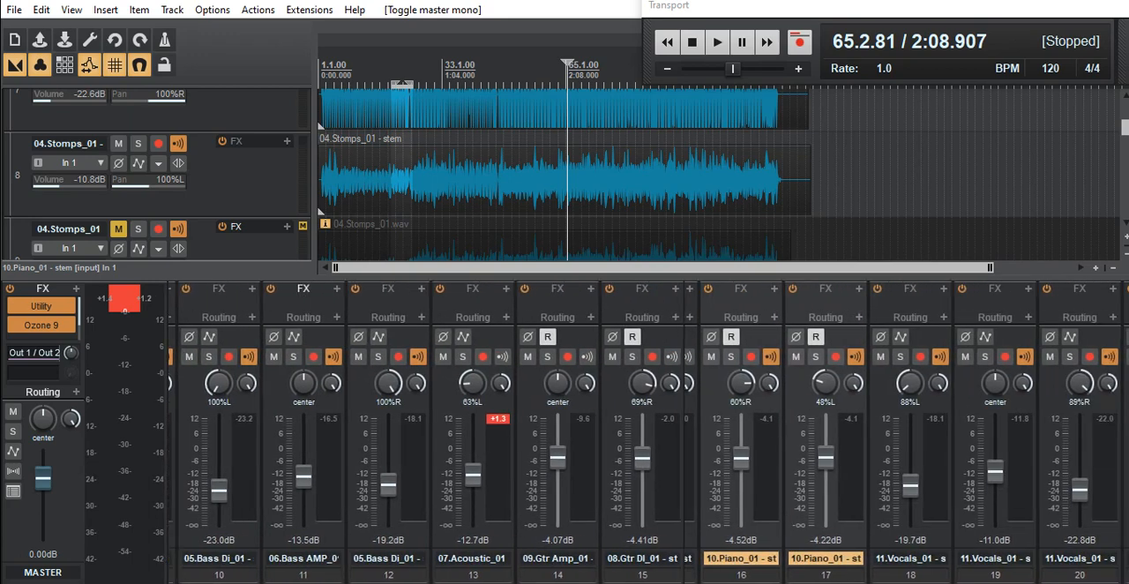
pyautogui.hscroll(1, 628, 573)
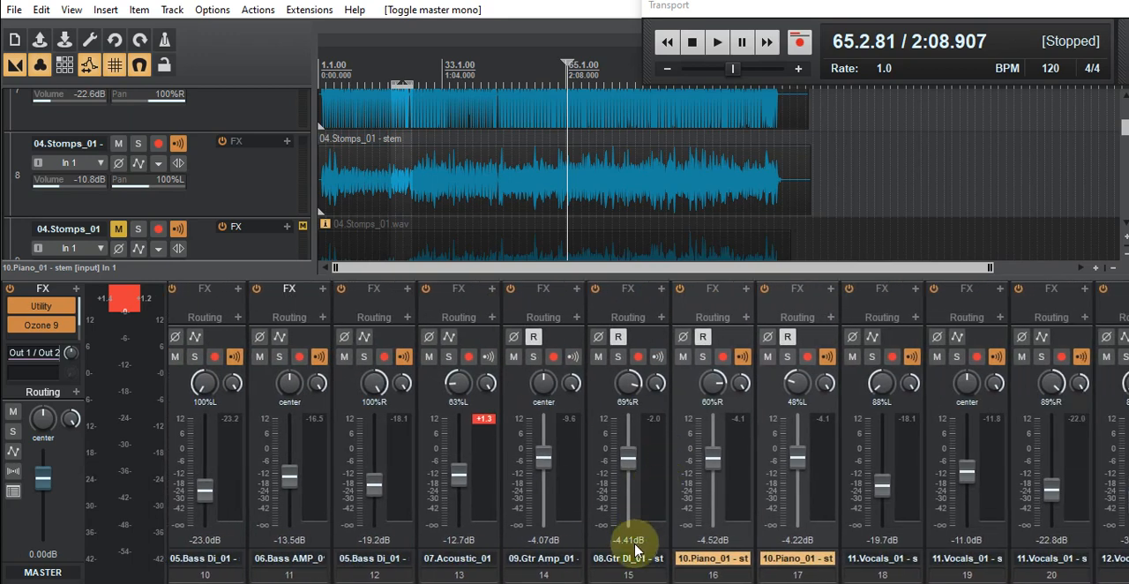
pyautogui.hscroll(6, 628, 573)
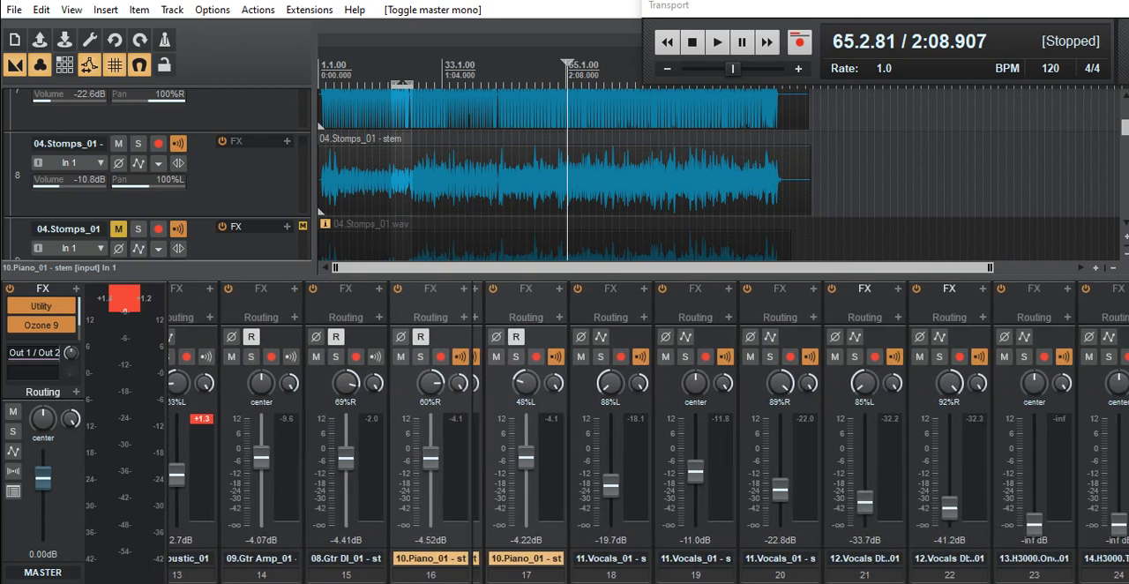
# - Examine the fader, pan and peak settings across the mixer channels, from the background vocals back to the kick tracks
pyautogui.hscroll(6, 628, 573)
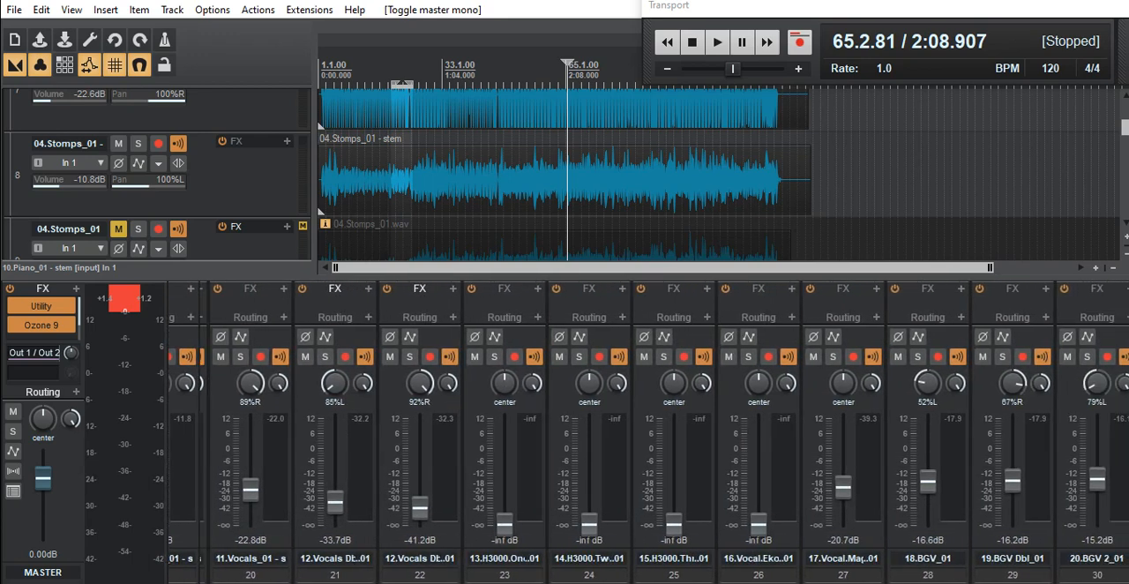
pyautogui.hscroll(4, 628, 573)
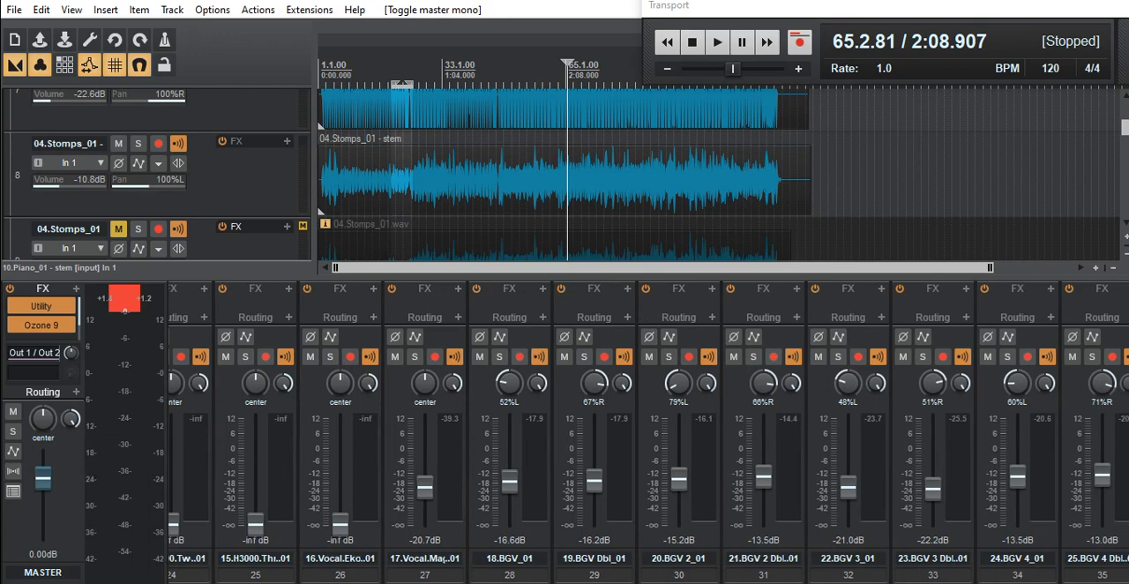
pyautogui.hscroll(1, 628, 573)
pyautogui.hscroll(-9, 628, 573)
pyautogui.hscroll(-5, 648, 432)
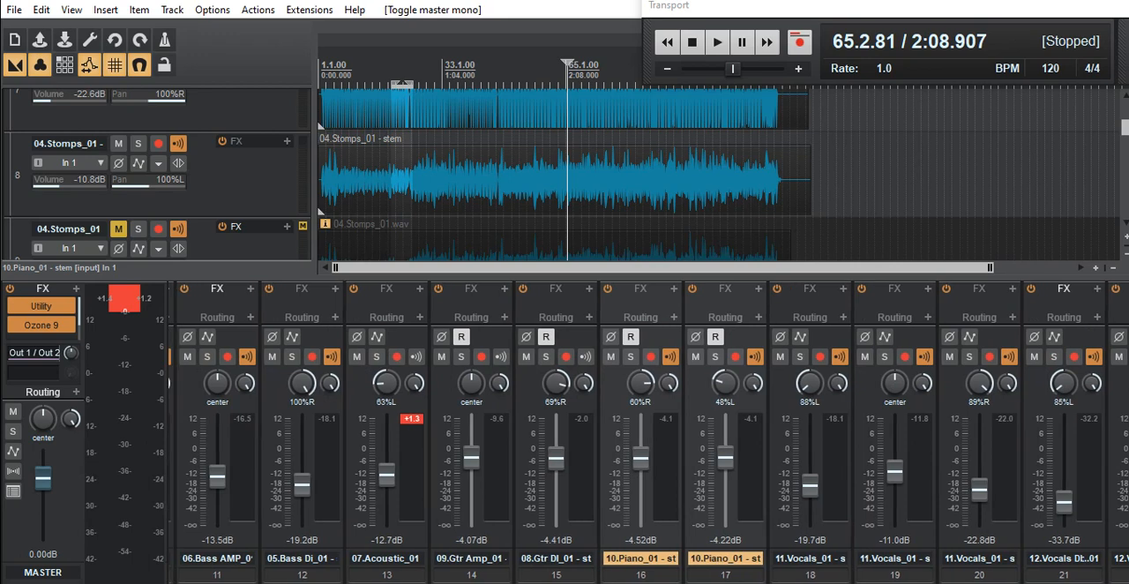
pyautogui.hscroll(-2, 648, 432)
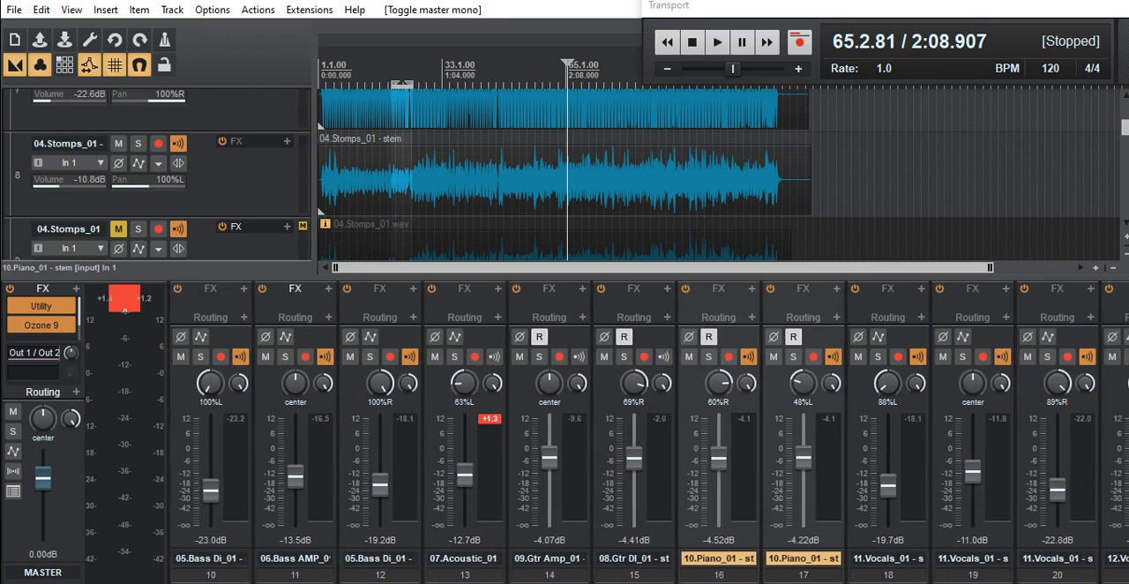
pyautogui.hscroll(-4, 494, 569)
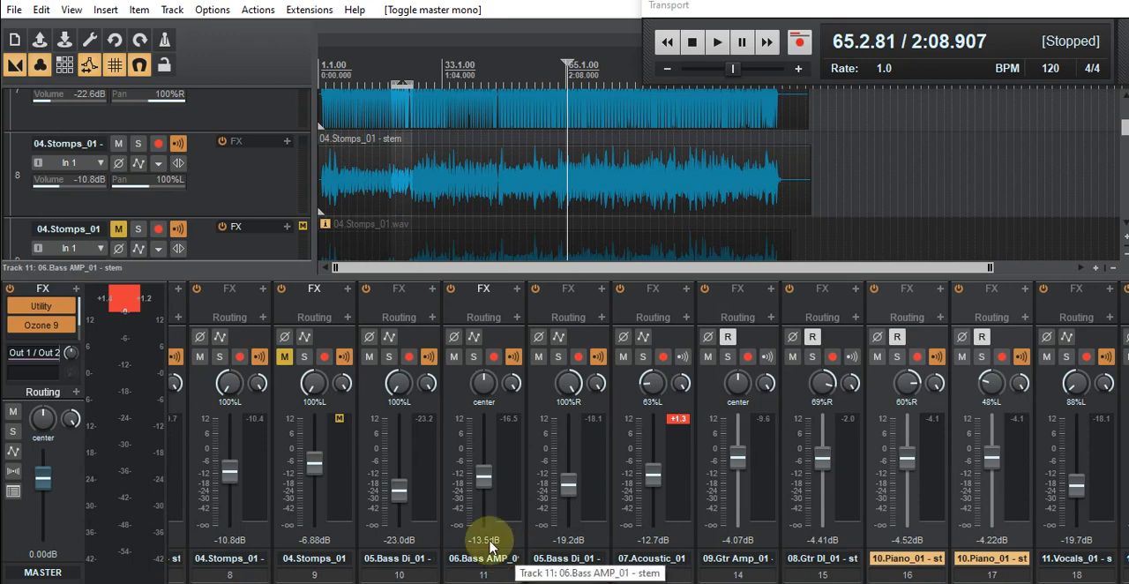
pyautogui.click(1013, 1)
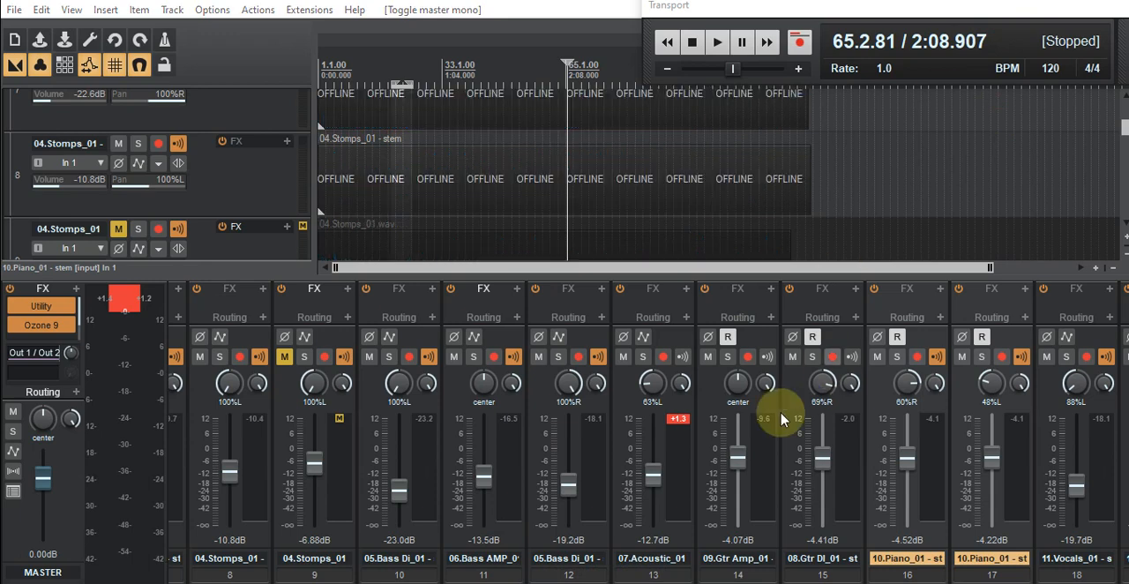
pyautogui.hscroll(-6, 649, 433)
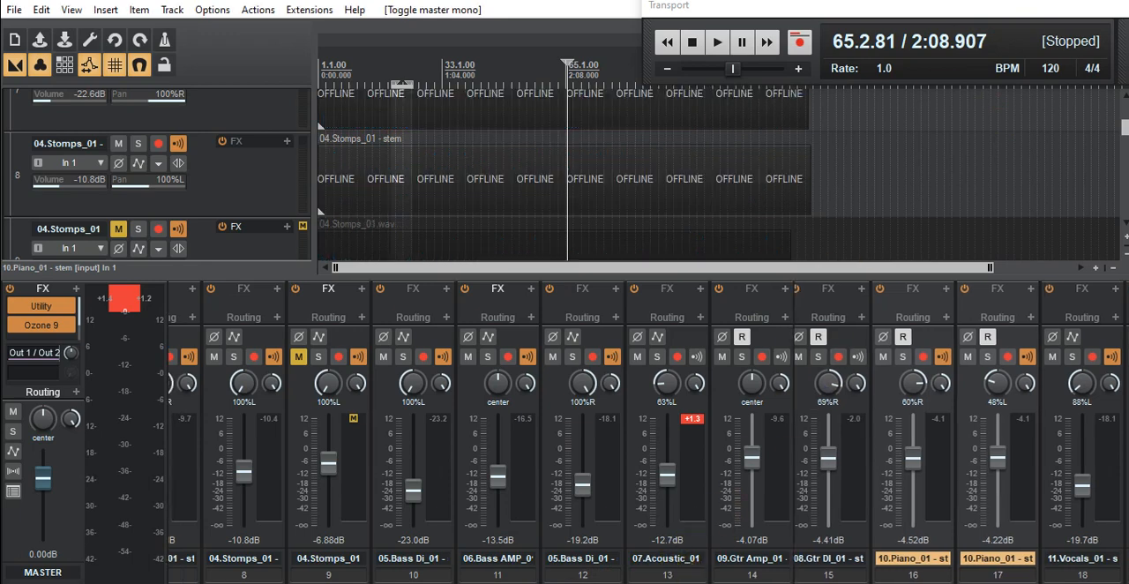
pyautogui.hscroll(-2, 612, 554)
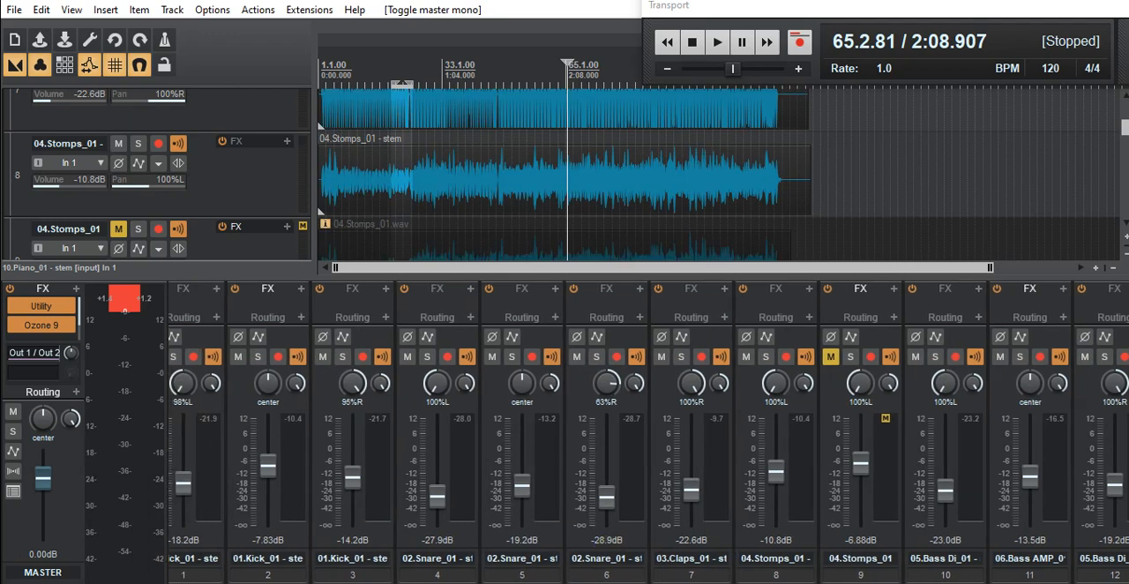
# - Play the mix from measure 65 and watch the automated guitar and piano faders in the mixer
pyautogui.click(717, 43)
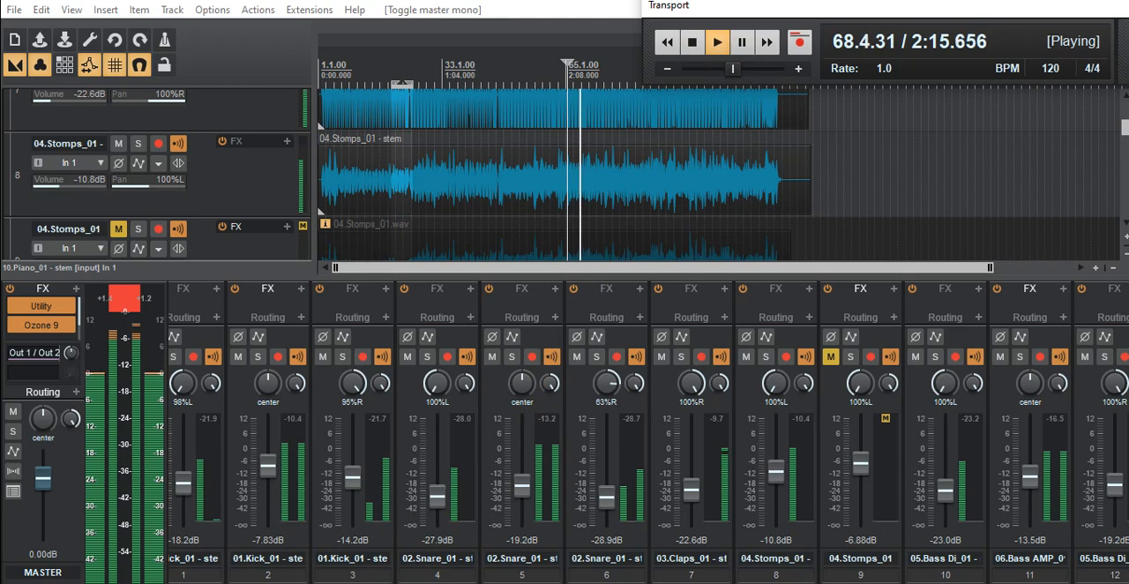
pyautogui.hscroll(5, 648, 432)
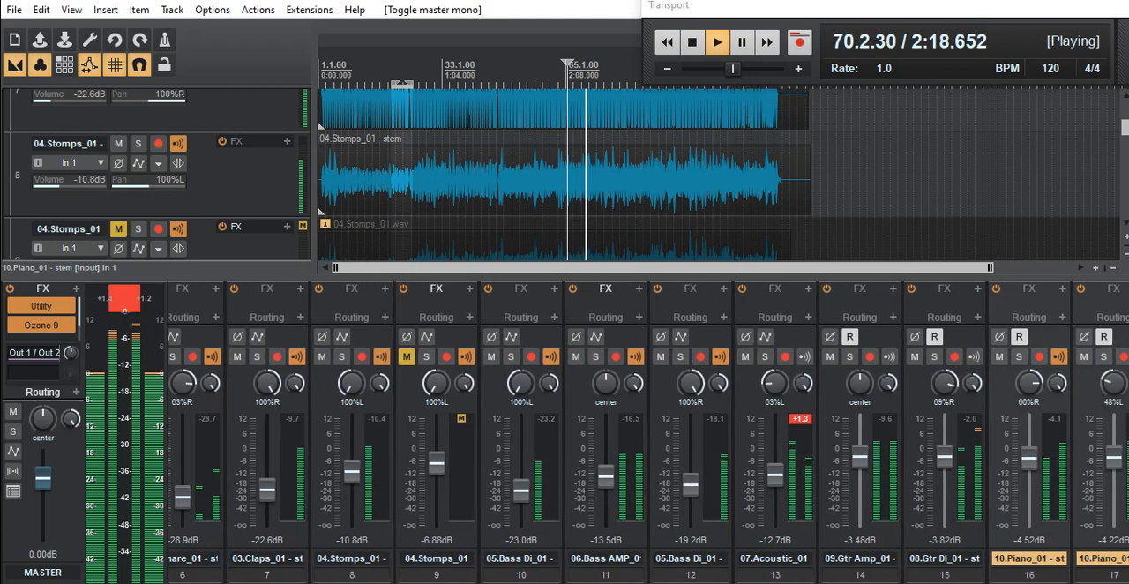
pyautogui.hscroll(3, 648, 432)
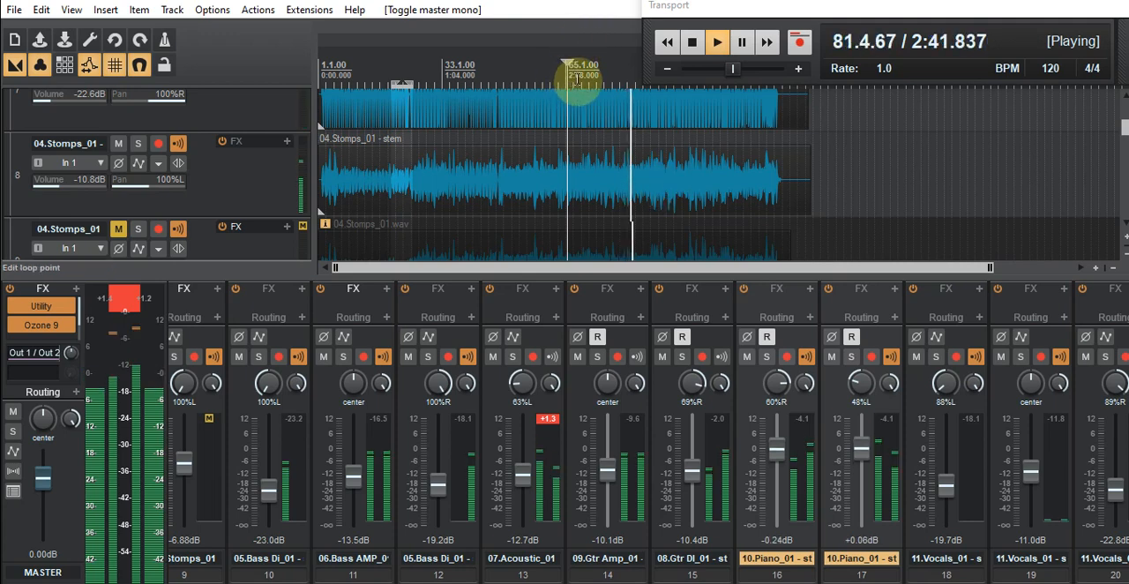
# - Move playback to successively earlier points, from around measure 69 back to measure 45, to compare the sections
pyautogui.click(579, 77)
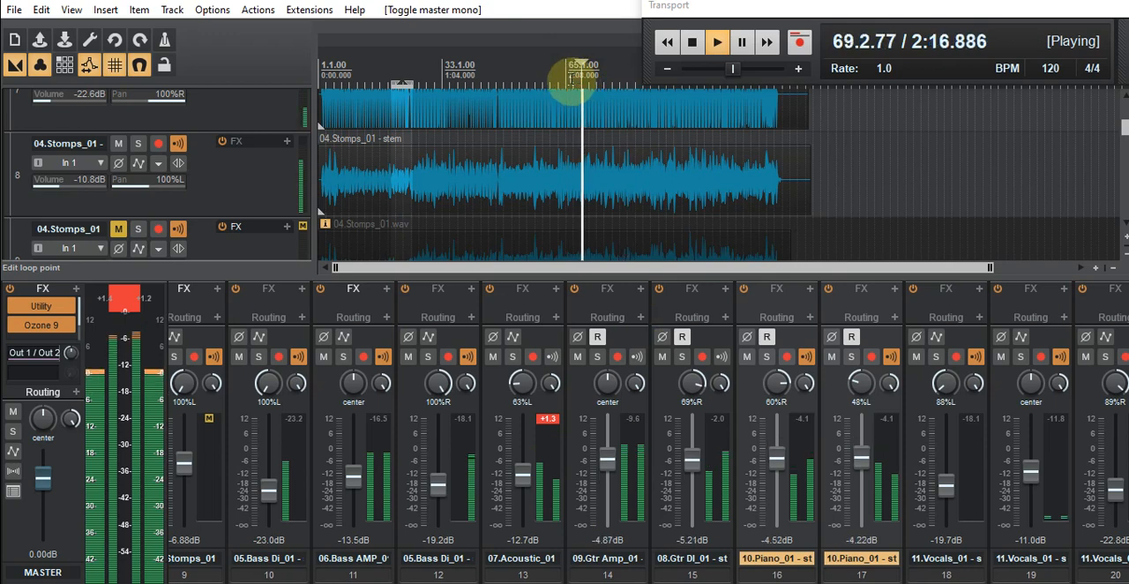
pyautogui.click(558, 79)
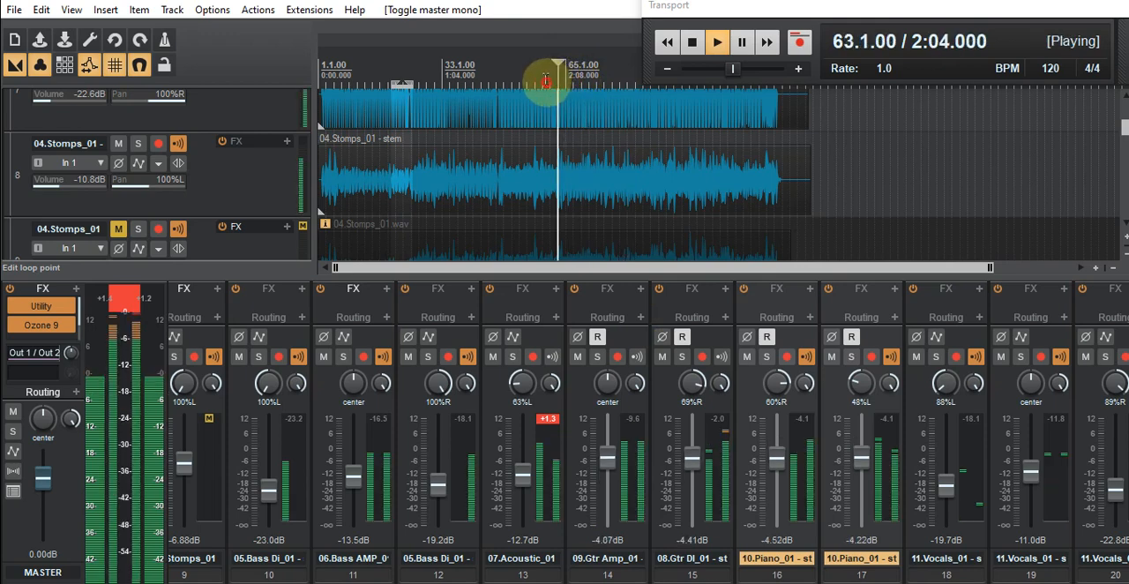
pyautogui.click(548, 79)
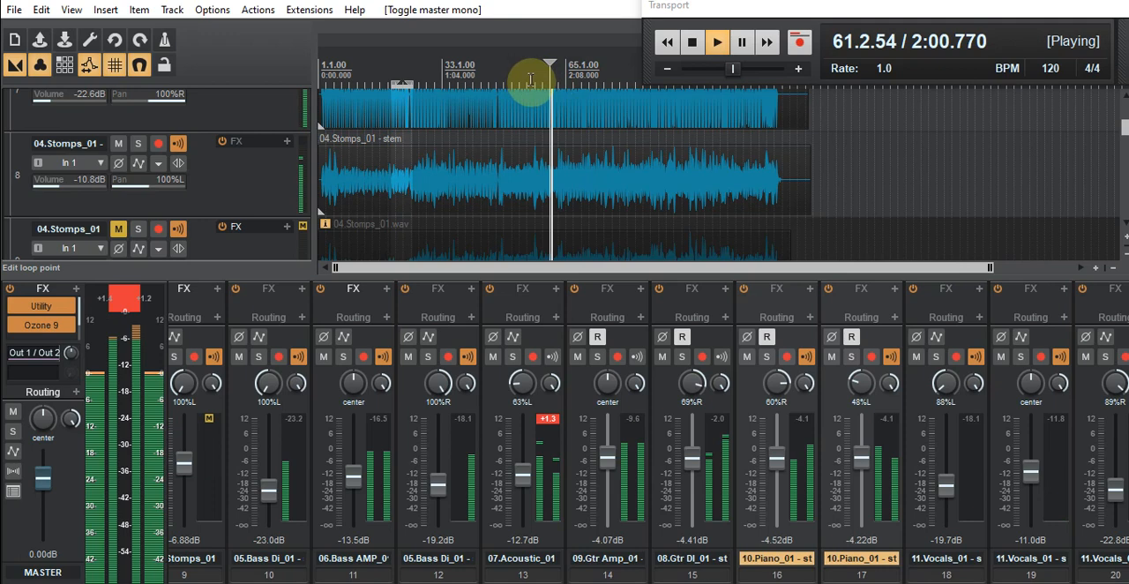
pyautogui.click(533, 78)
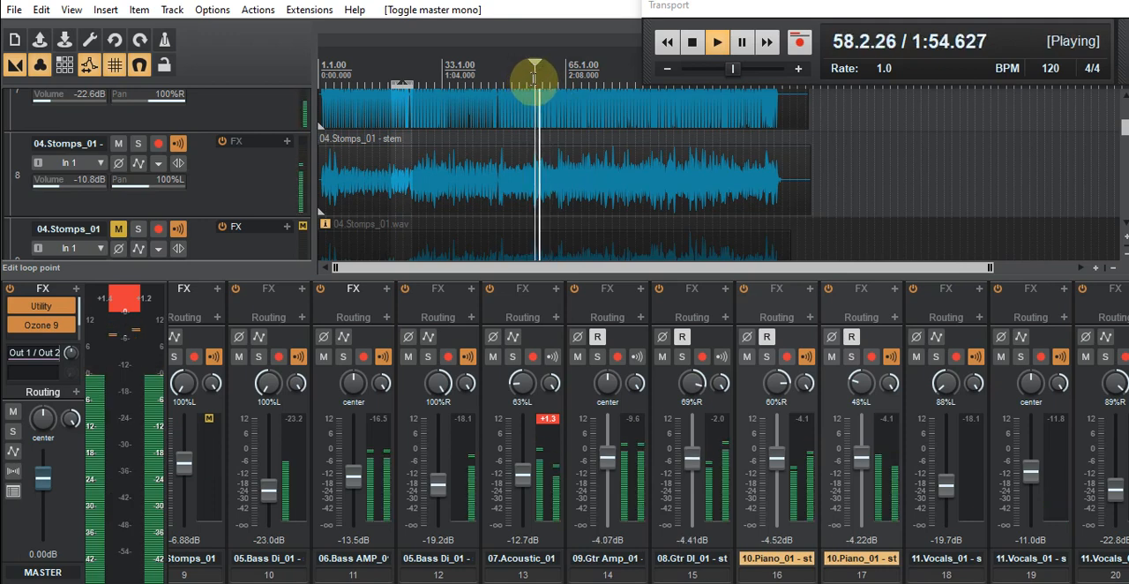
pyautogui.click(488, 78)
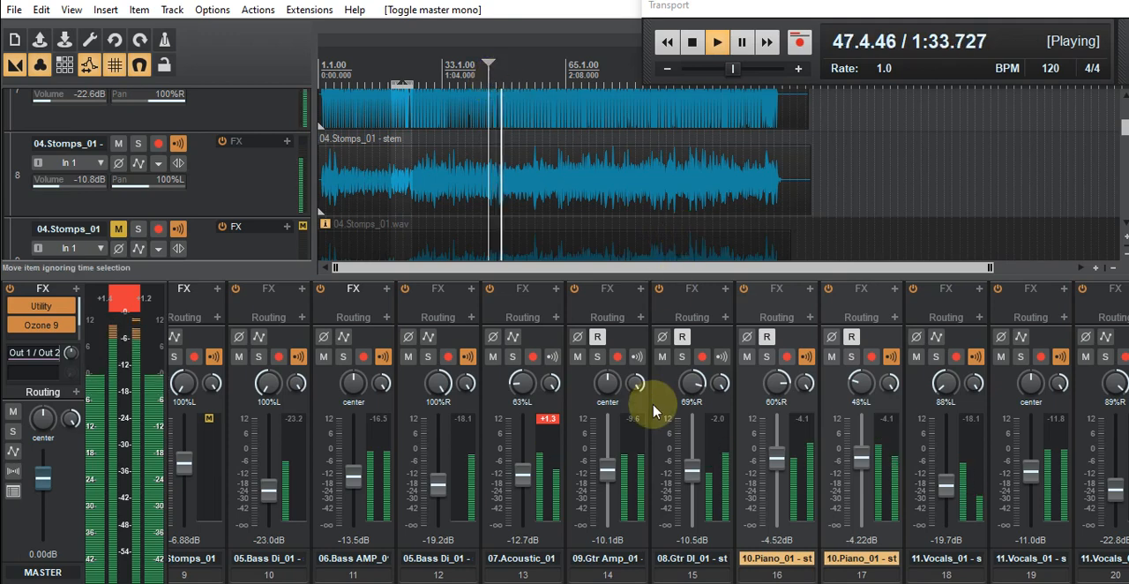
# - Check the vocal, piano, guitar and bass channel levels in the mixer while the mix plays on from measure 45
pyautogui.hscroll(13, 648, 432)
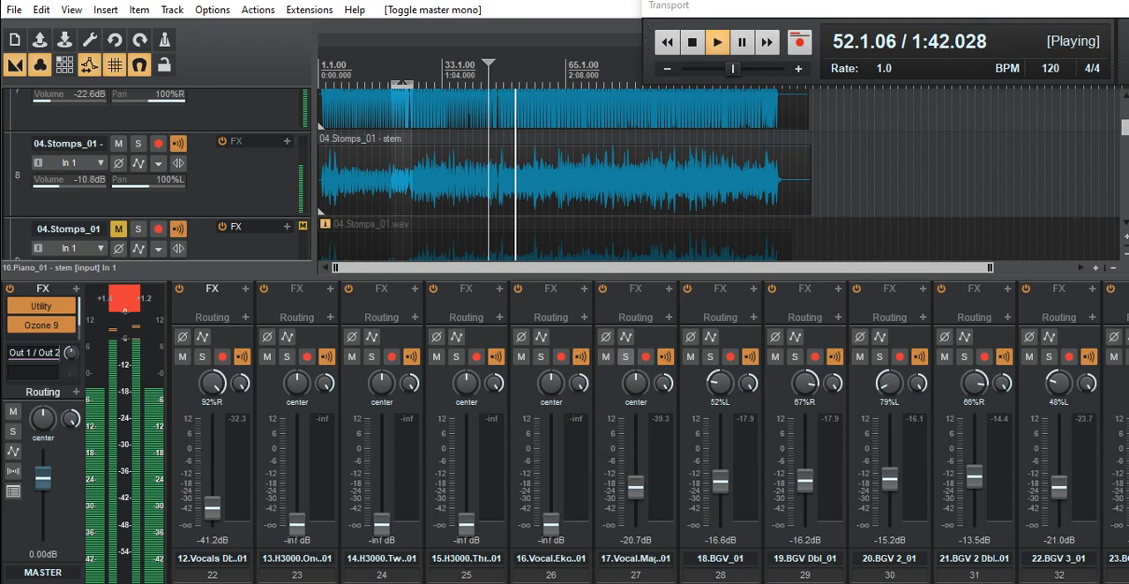
pyautogui.hscroll(-2, 780, 564)
pyautogui.hscroll(-8, 547, 578)
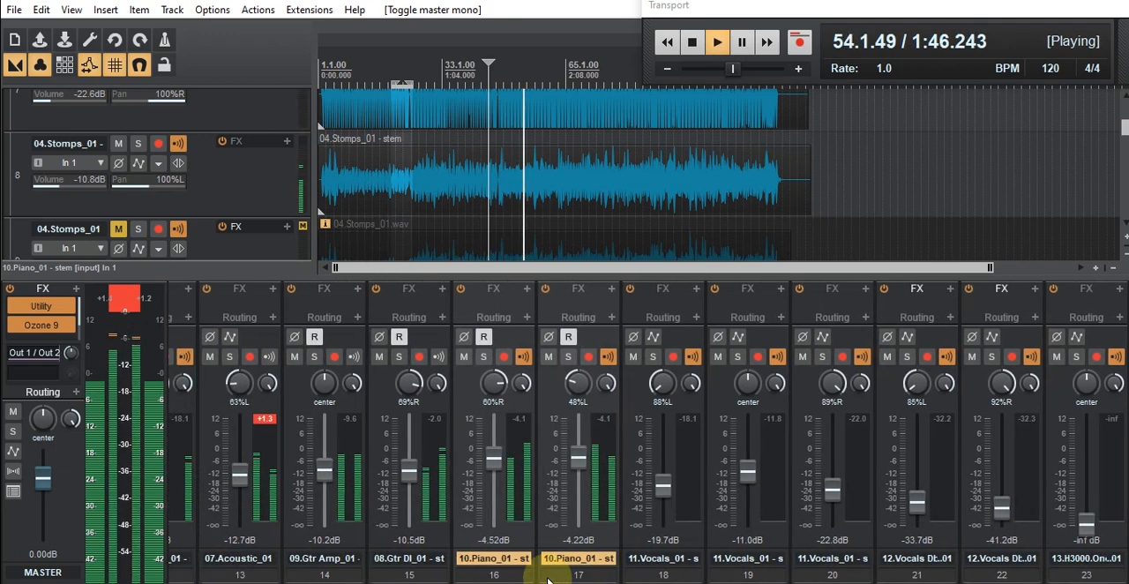
pyautogui.hscroll(-1, 547, 577)
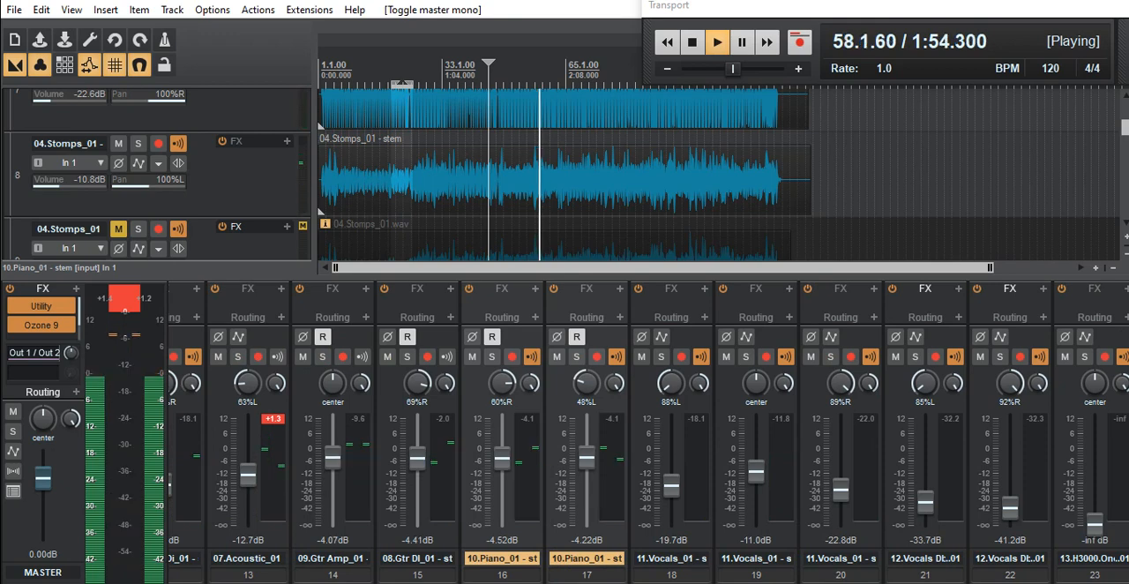
pyautogui.hscroll(-4, 648, 433)
pyautogui.hscroll(-1, 648, 432)
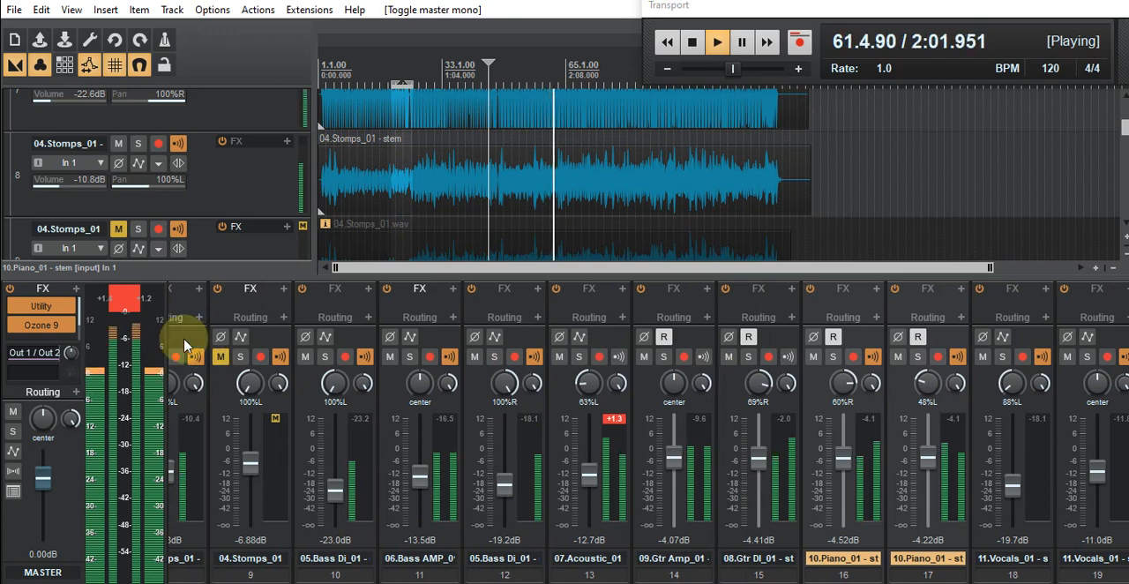
# - Reset the master's peak indicators during playback and inspect the channel meters from the kicks through to the vocals
pyautogui.click(127, 311)
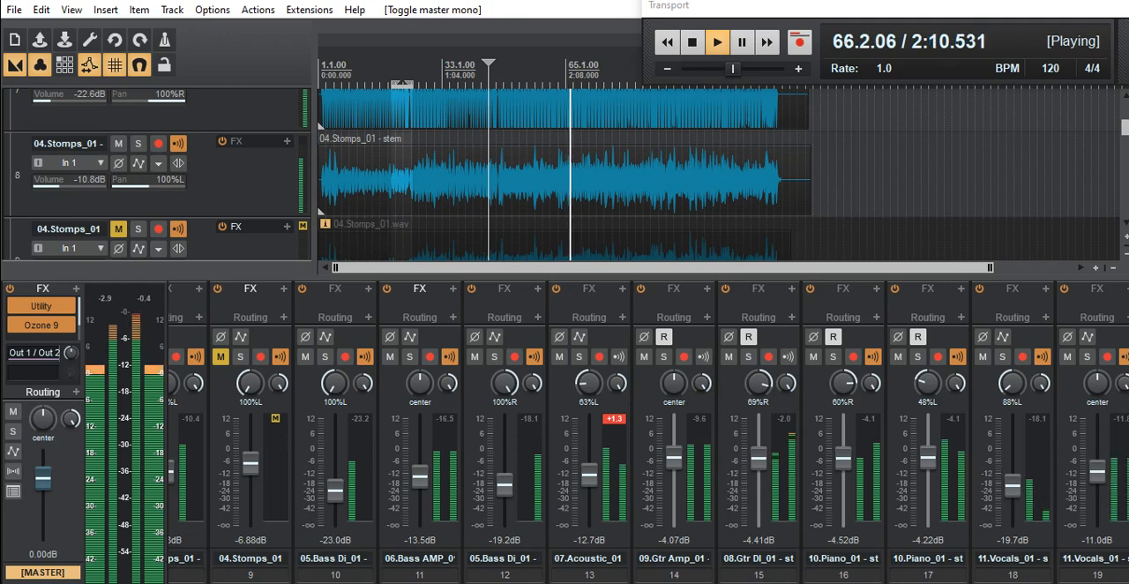
pyautogui.hscroll(-8, 648, 433)
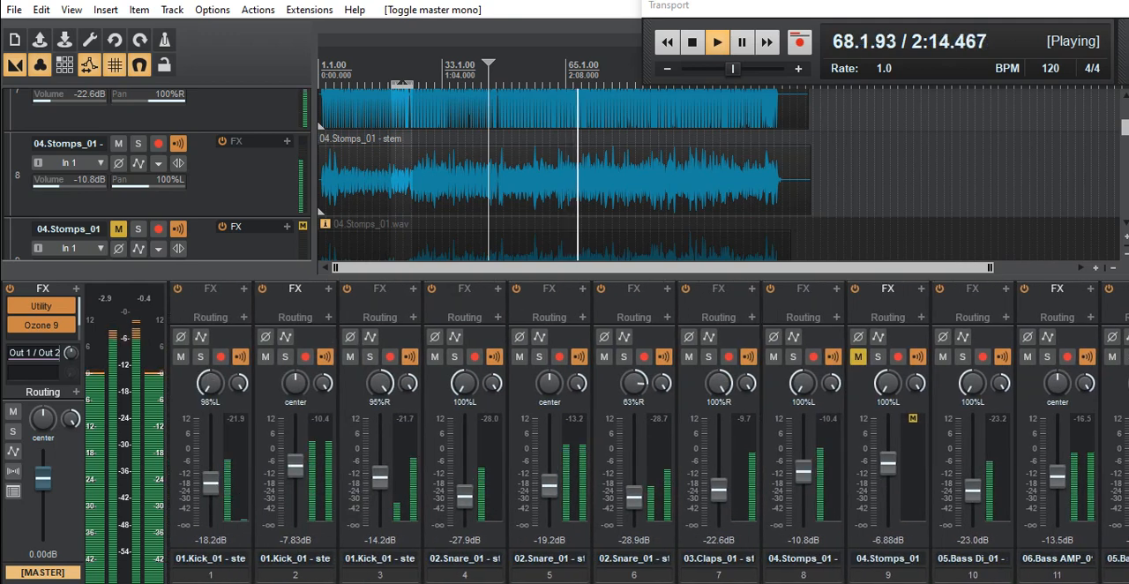
pyautogui.hscroll(11, 649, 432)
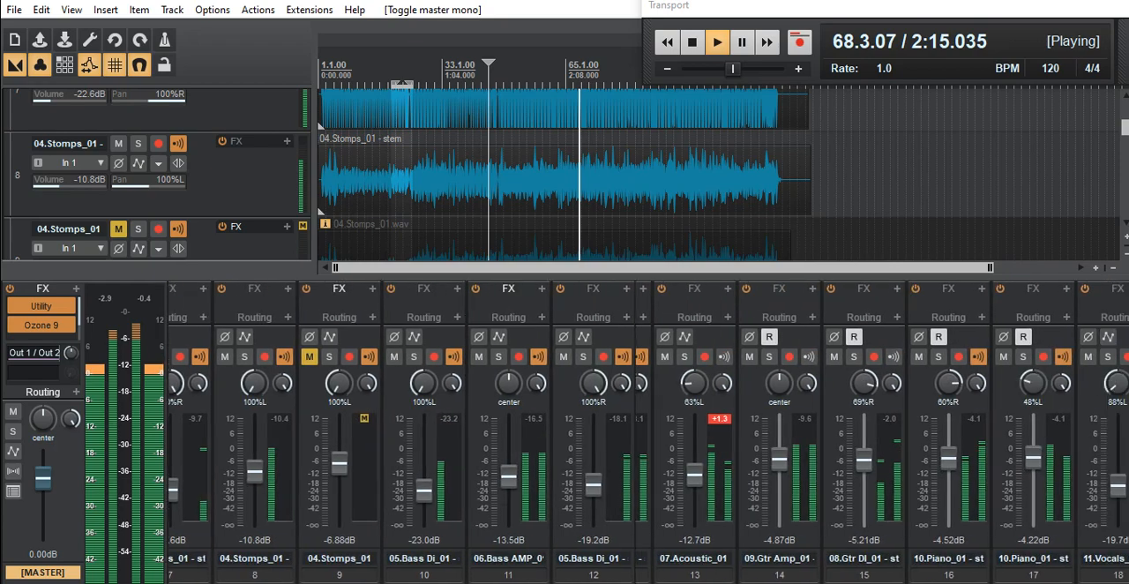
pyautogui.hscroll(2, 648, 432)
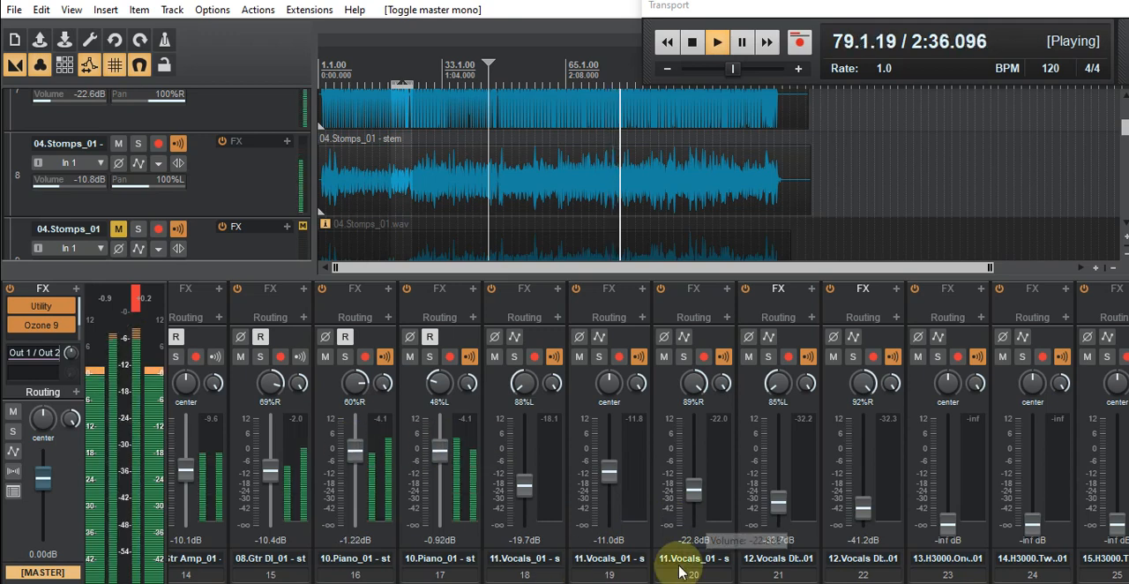
# - Compare the bass, guitar, piano and vocal channels during playback, then stop the transport around measure 91
pyautogui.hscroll(-4, 706, 529)
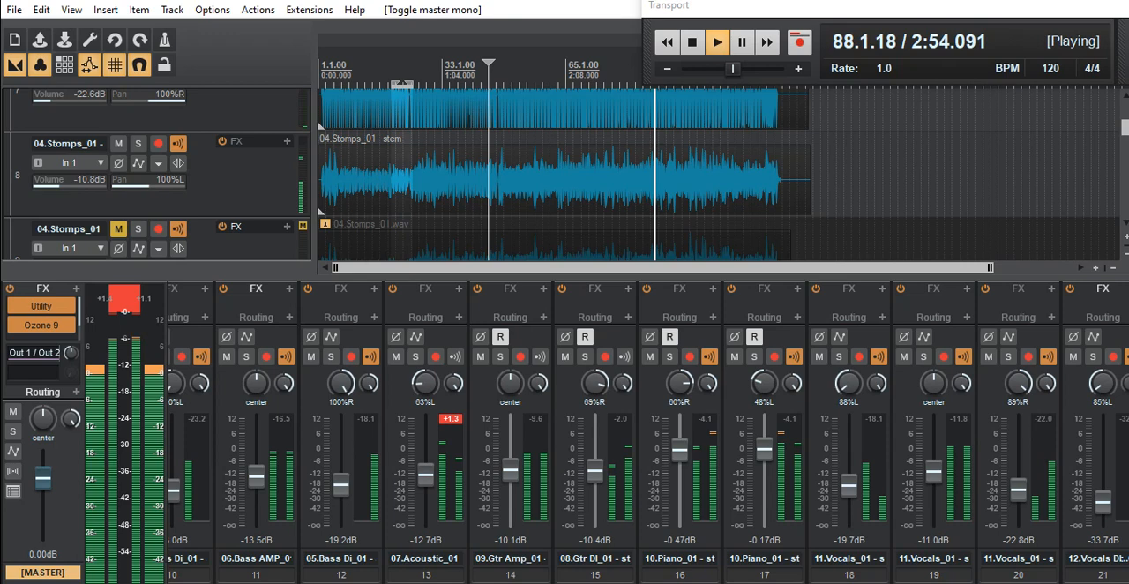
pyautogui.hscroll(-2, 648, 432)
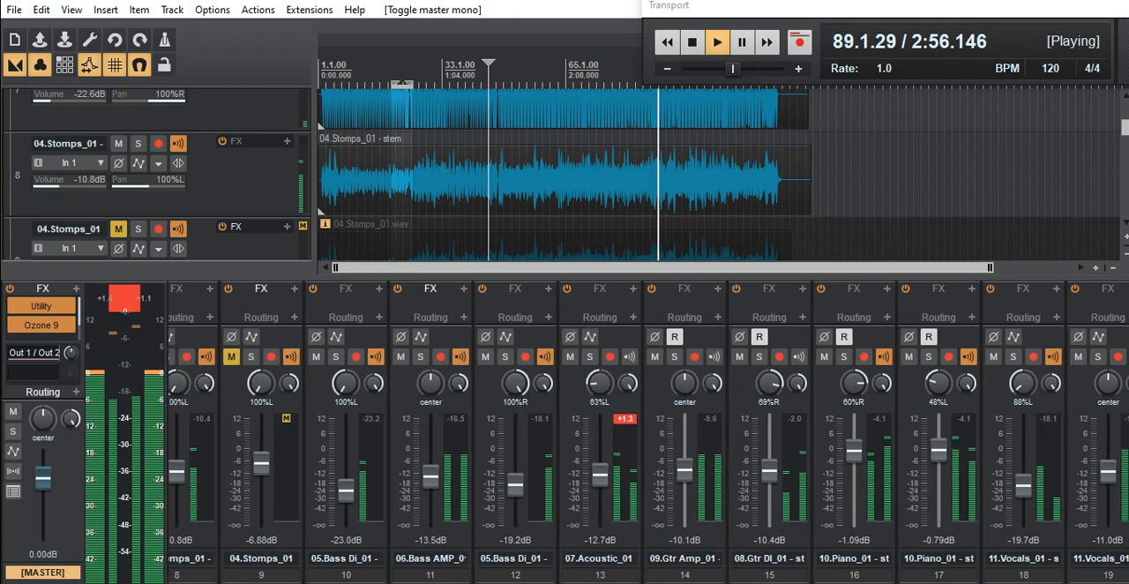
pyautogui.hscroll(10, 648, 432)
pyautogui.hscroll(1, 648, 432)
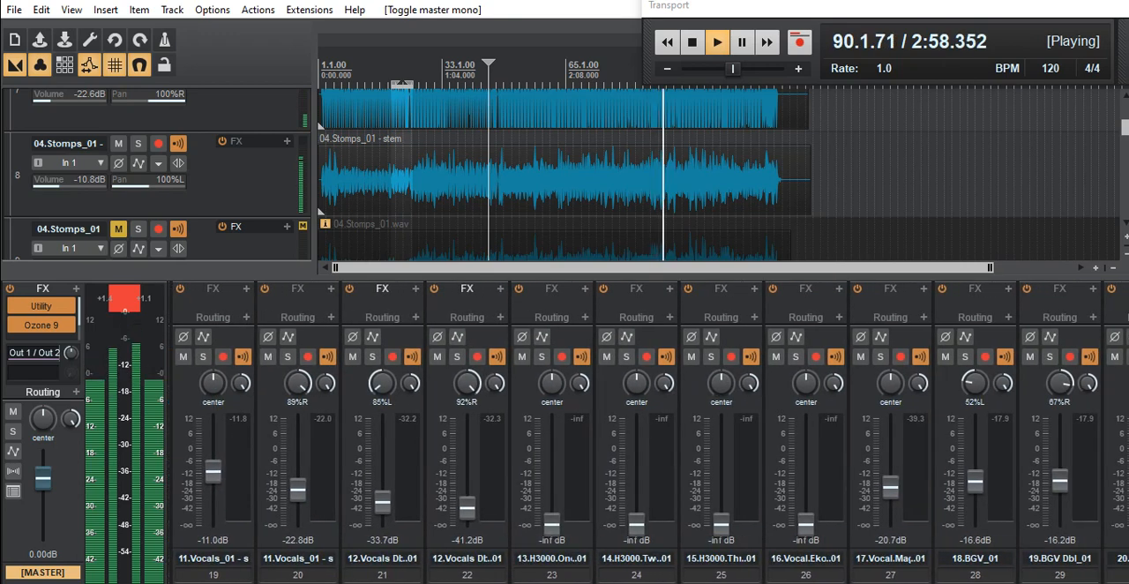
pyautogui.hscroll(1, 545, 370)
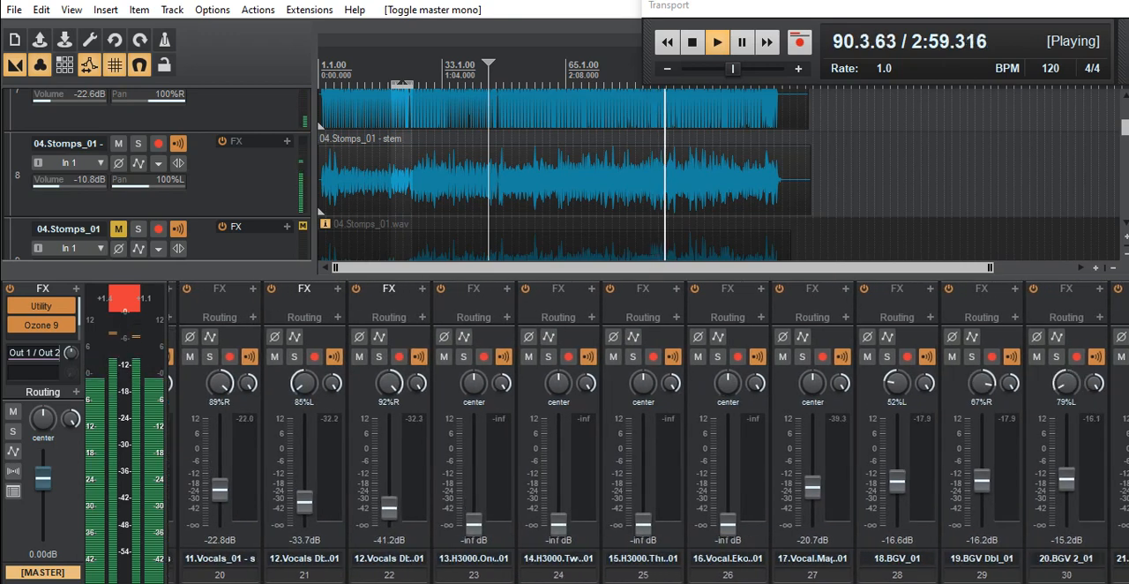
pyautogui.click(693, 43)
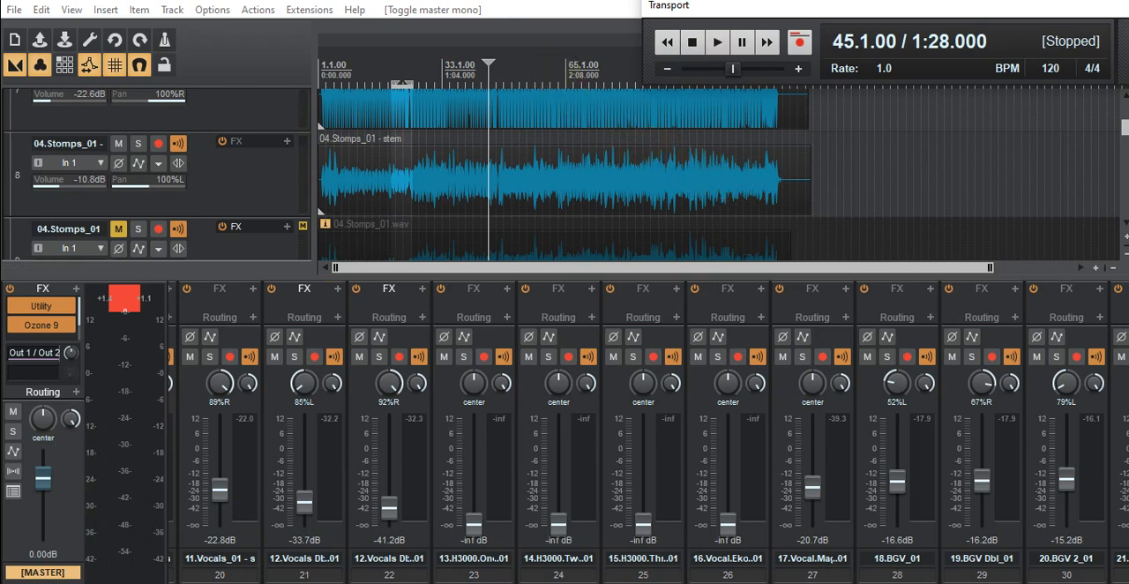
# - Bring up the master track's Ozone 9 Dynamics and place its window clear of the master channel strip and meter
pyautogui.moveTo(2, 199); pyautogui.dragTo(474, 82)
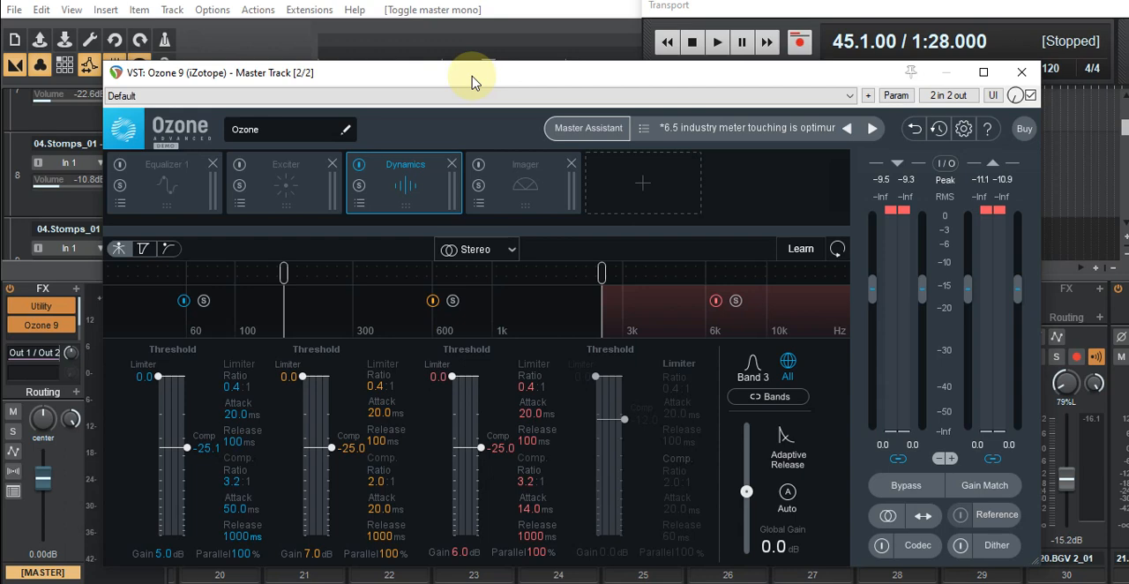
pyautogui.moveTo(696, 80); pyautogui.dragTo(729, 60)
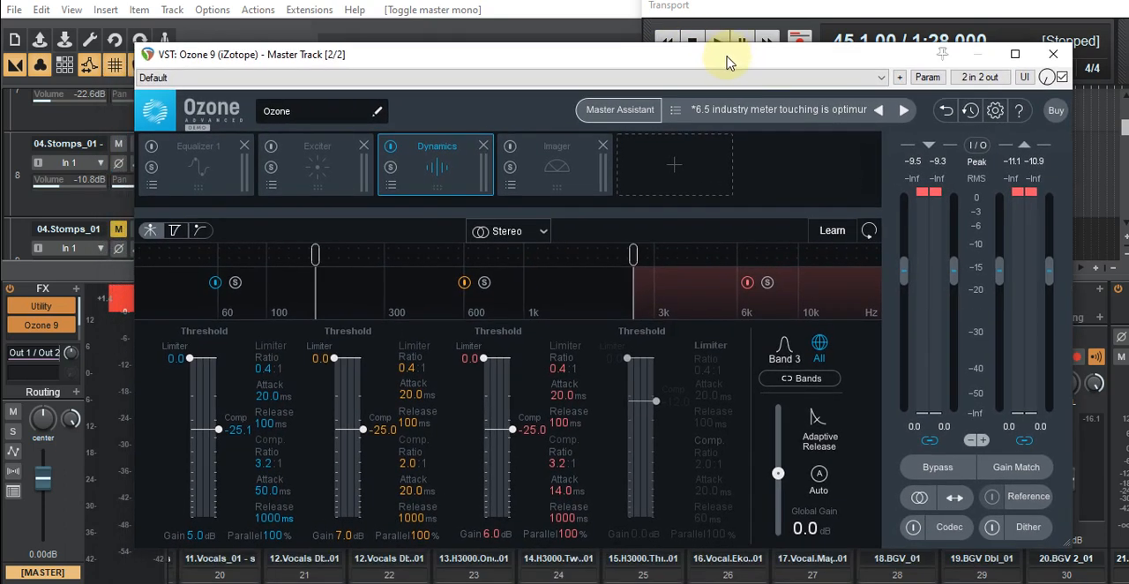
pyautogui.moveTo(729, 61); pyautogui.dragTo(653, 73)
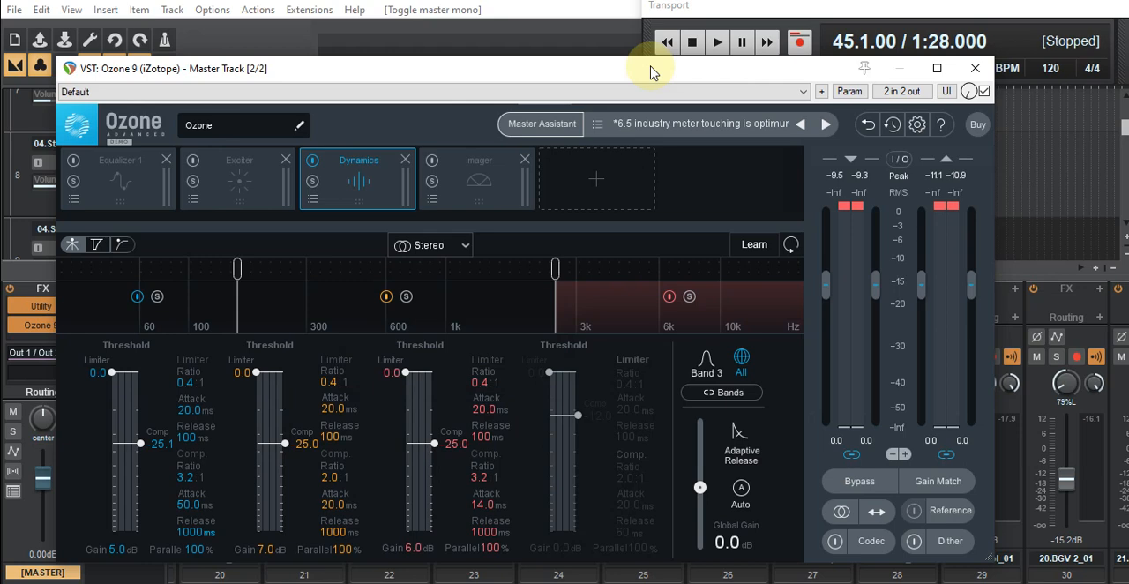
pyautogui.moveTo(628, 75); pyautogui.dragTo(767, 77)
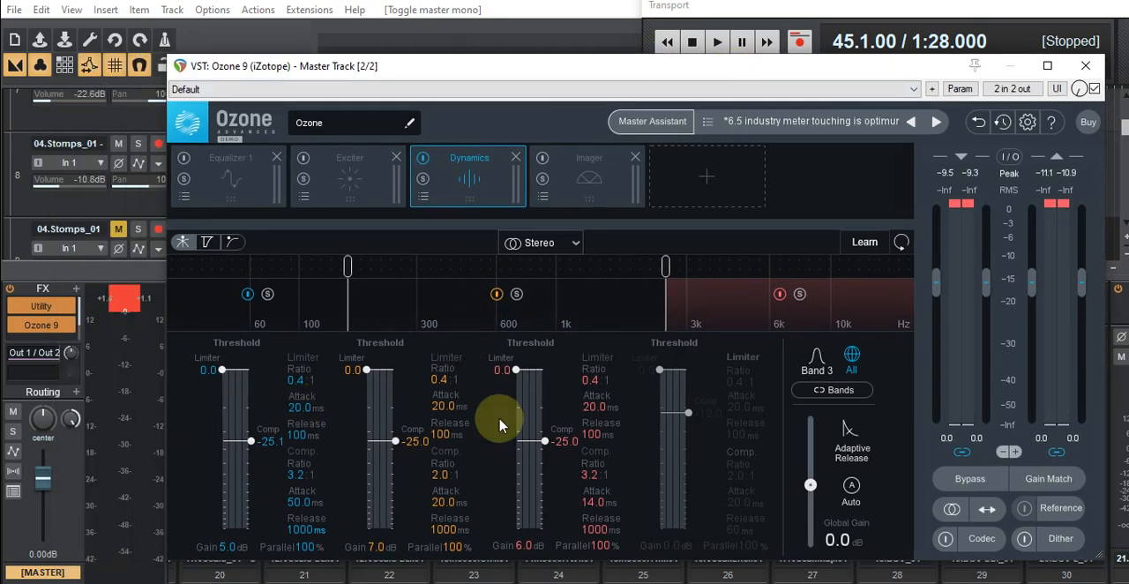
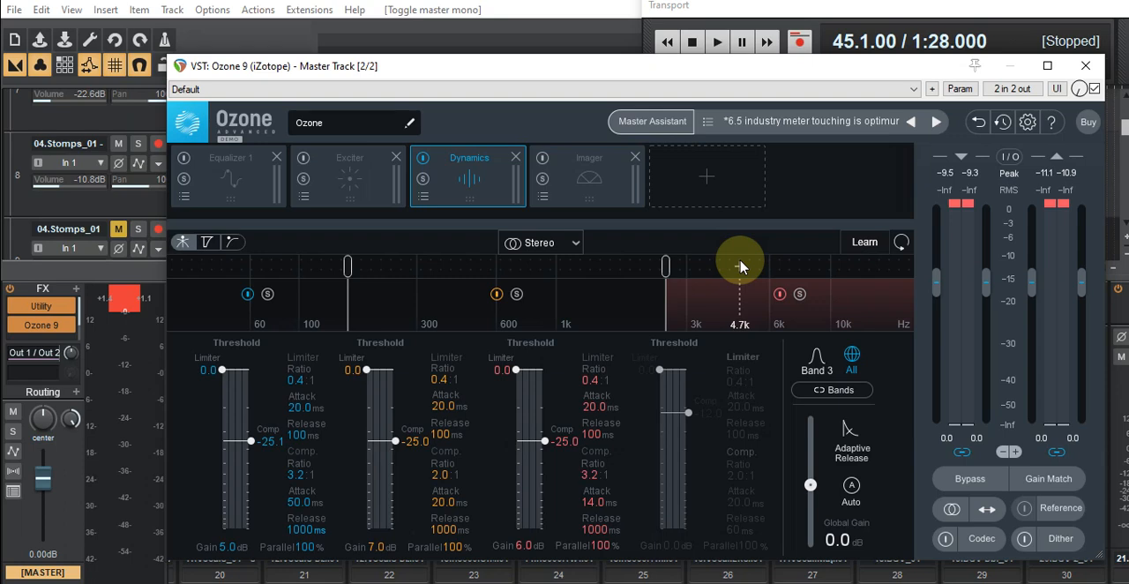
# - Move the Ozone 9 window off the mixer and inspect the levels from the vocal channels through to the background vocals
pyautogui.moveTo(732, 76); pyautogui.dragTo(18, 133)
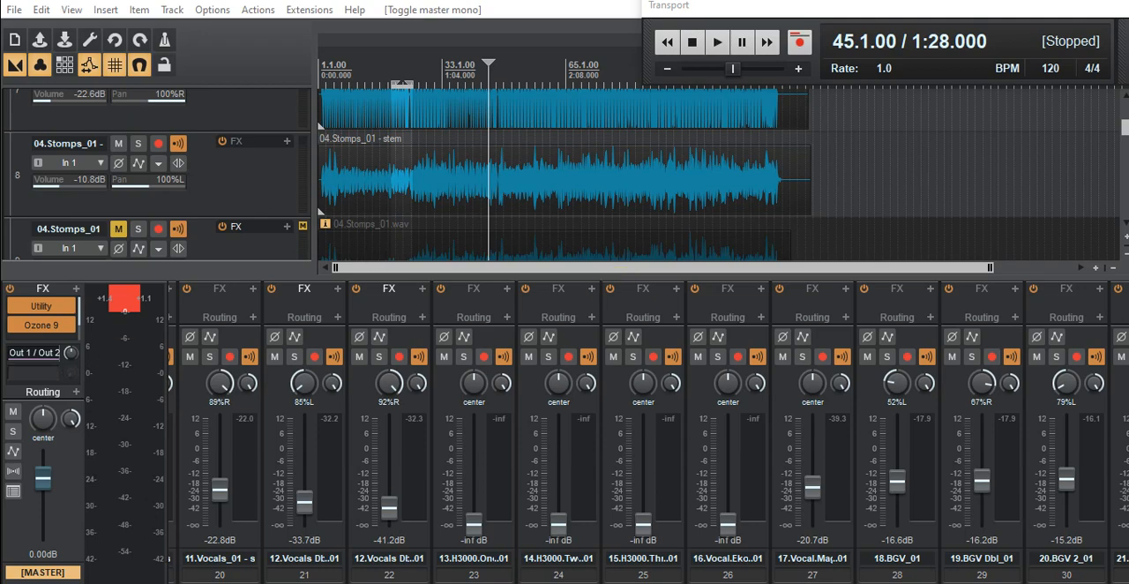
pyautogui.moveTo(0, 133); pyautogui.dragTo(642, 79)
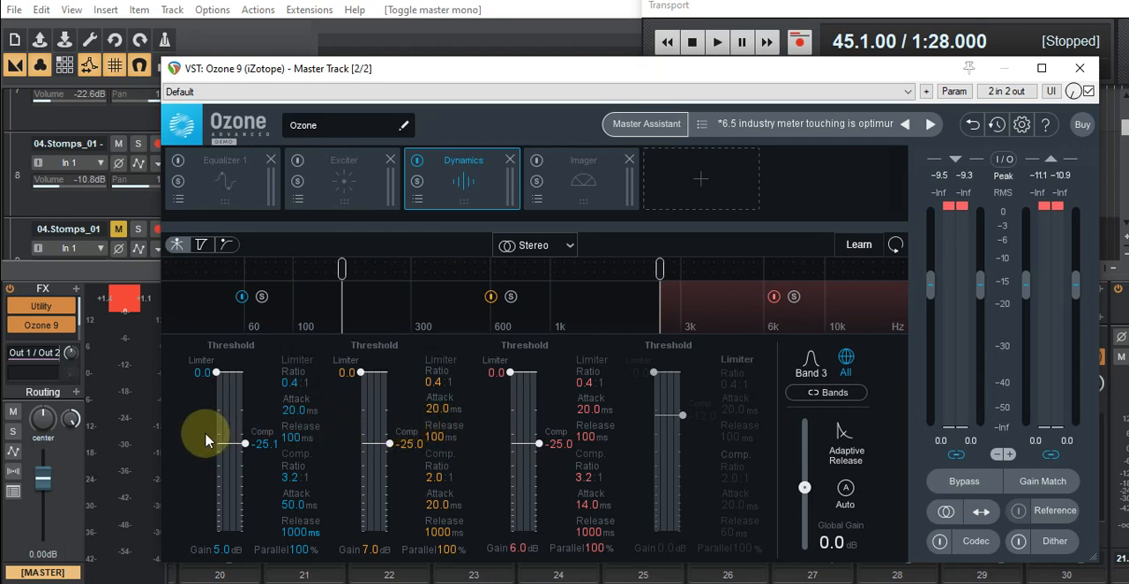
pyautogui.moveTo(813, 87); pyautogui.dragTo(0, 176)
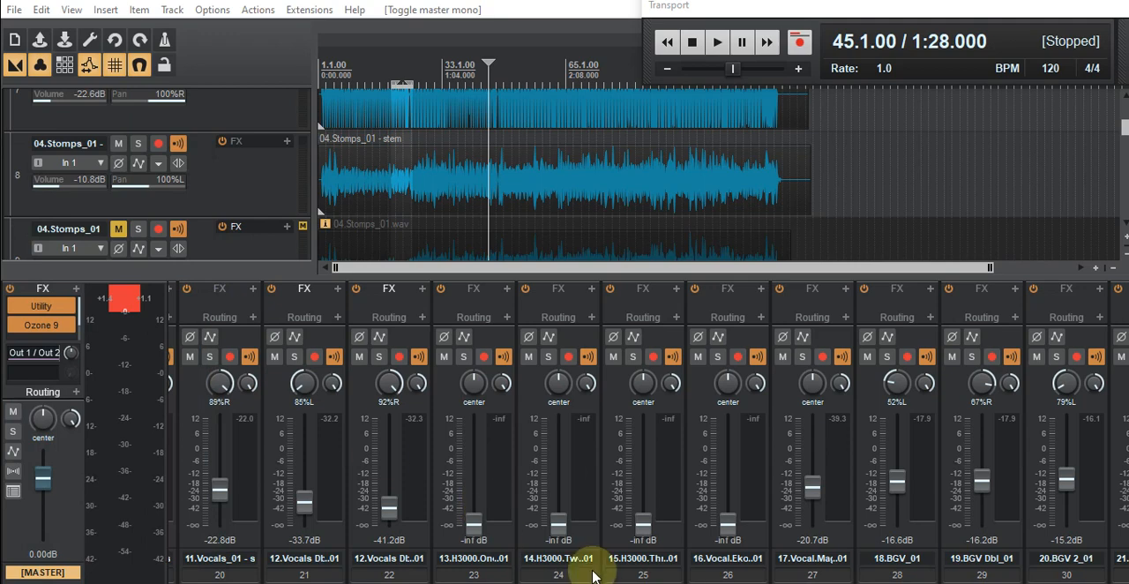
pyautogui.hscroll(7, 648, 433)
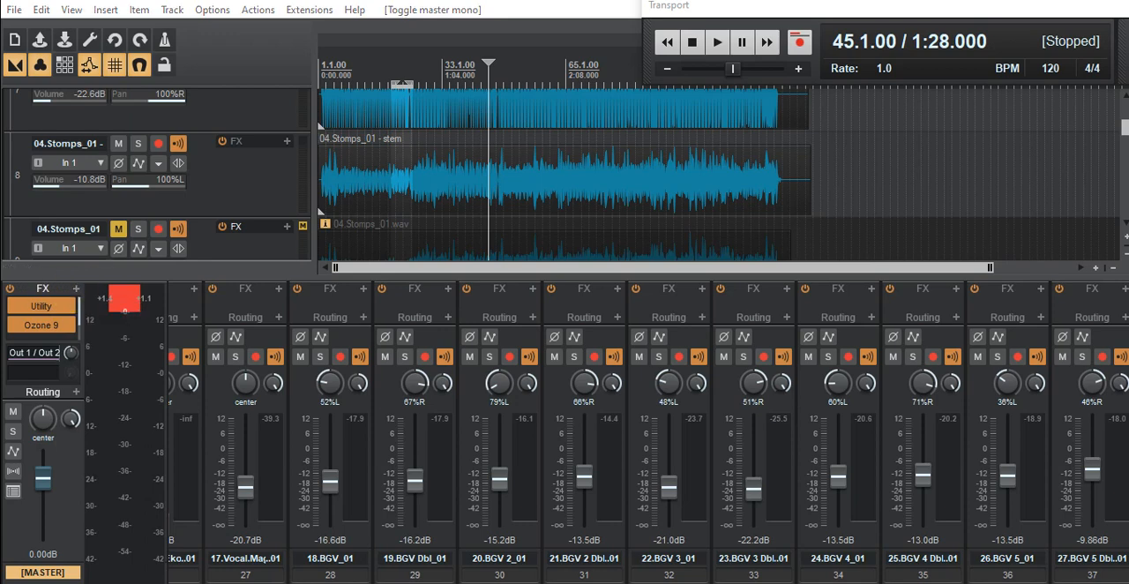
pyautogui.moveTo(0, 161); pyautogui.dragTo(637, 66)
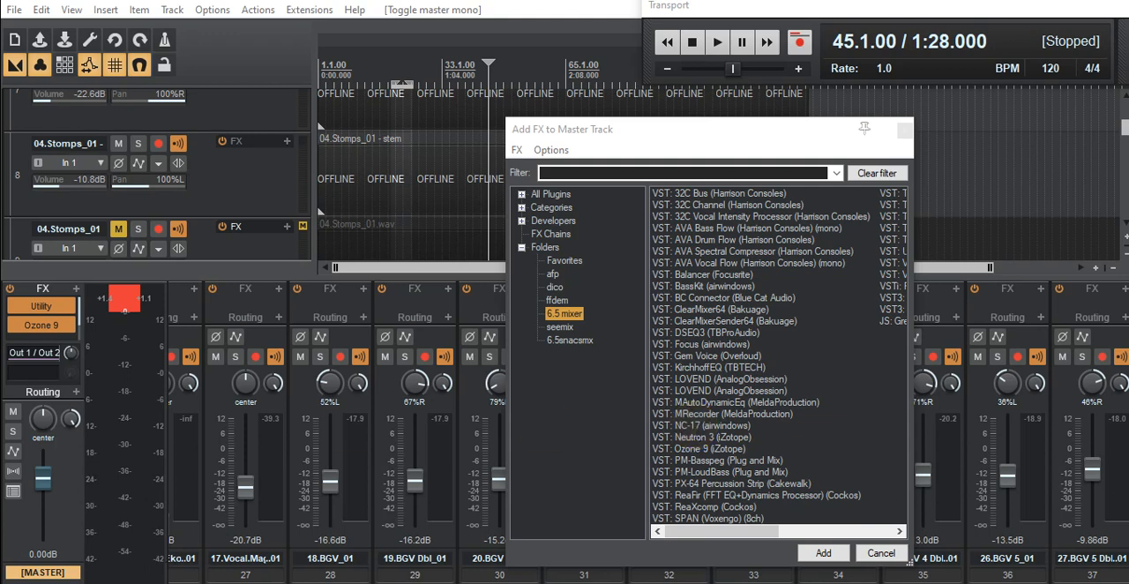
# - Insert NC-17 (airwindows) from the 6.5 mixer folder into the master track's FX chain after Ozone 9
pyautogui.moveTo(0, 226); pyautogui.dragTo(487, 107)
pyautogui.moveTo(711, 234); pyautogui.dragTo(487, 235)
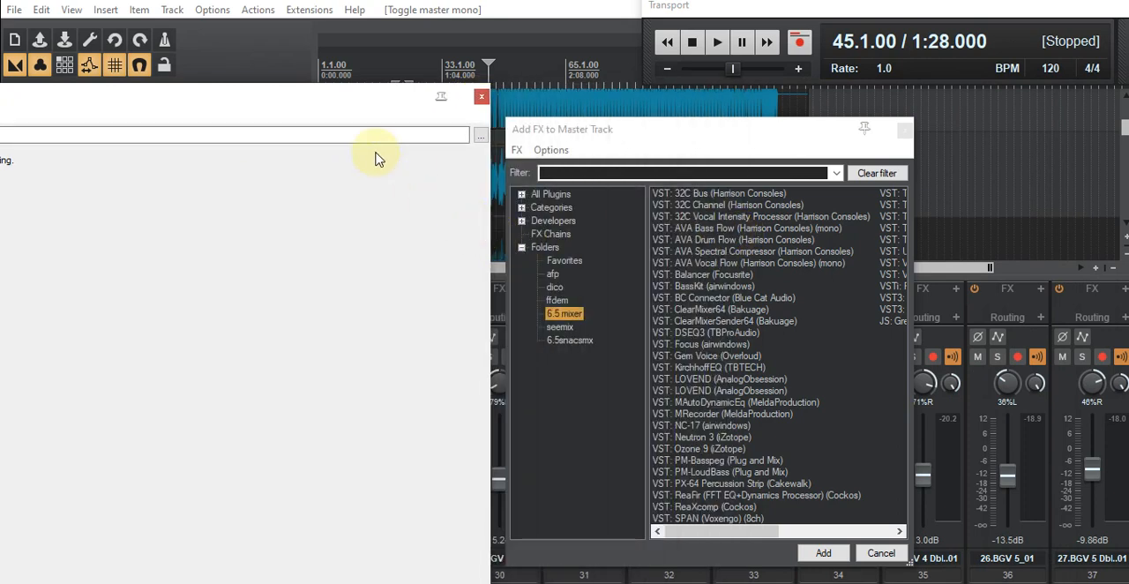
pyautogui.moveTo(271, 112); pyautogui.dragTo(585, 70)
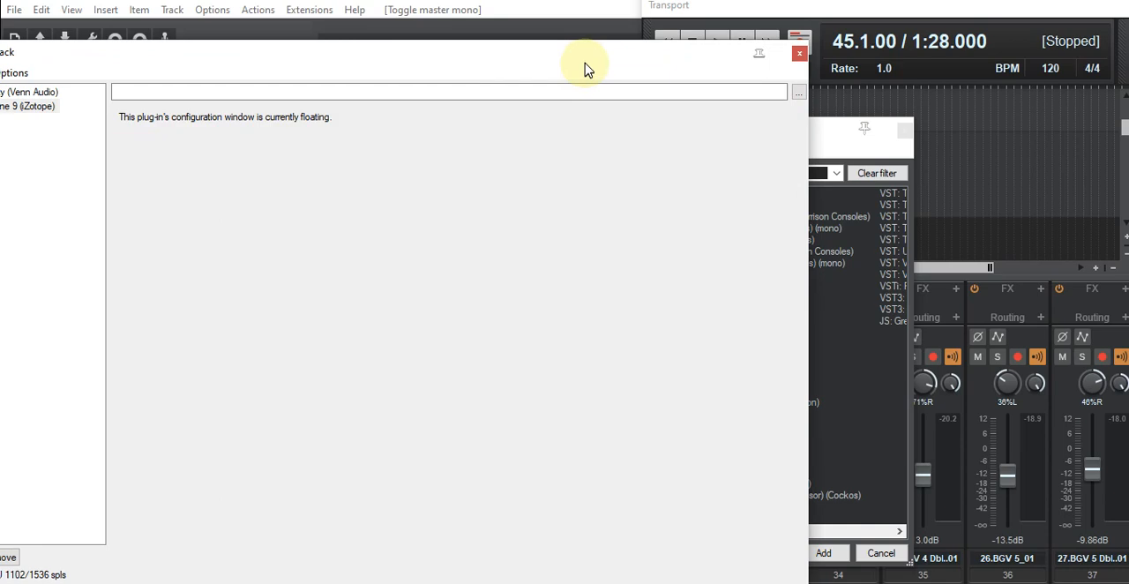
pyautogui.click(826, 137)
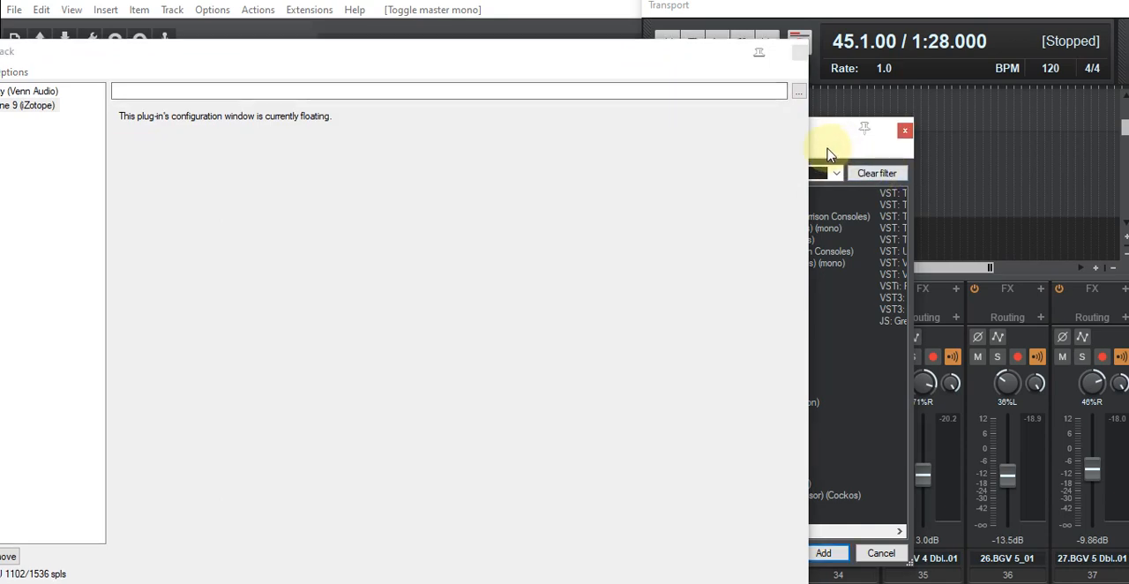
pyautogui.moveTo(821, 142); pyautogui.dragTo(1009, 117)
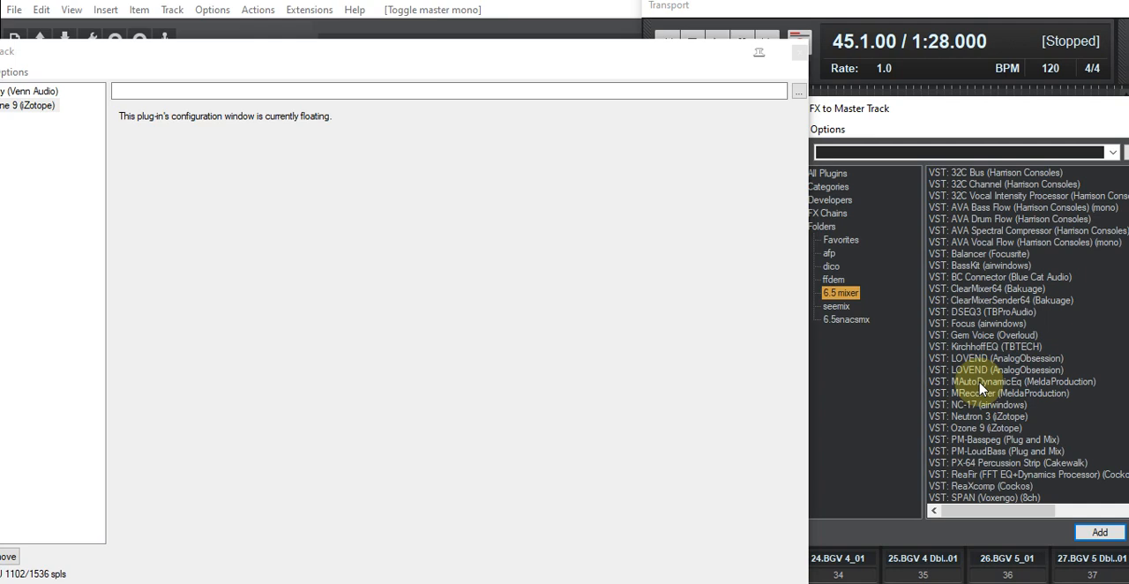
pyautogui.moveTo(565, 65); pyautogui.dragTo(670, 69)
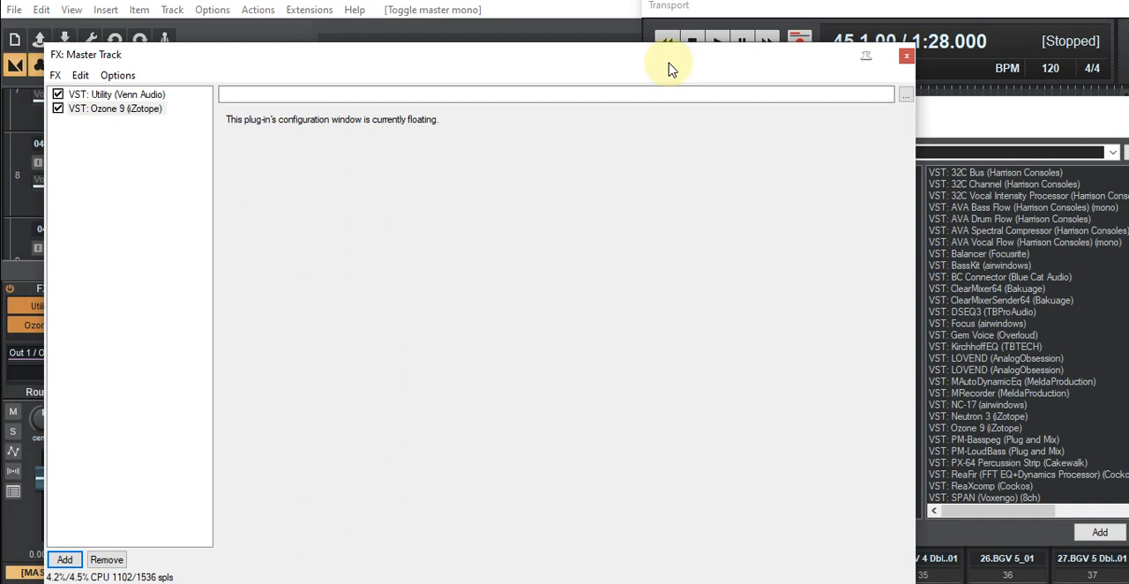
pyautogui.moveTo(961, 393); pyautogui.dragTo(144, 256)
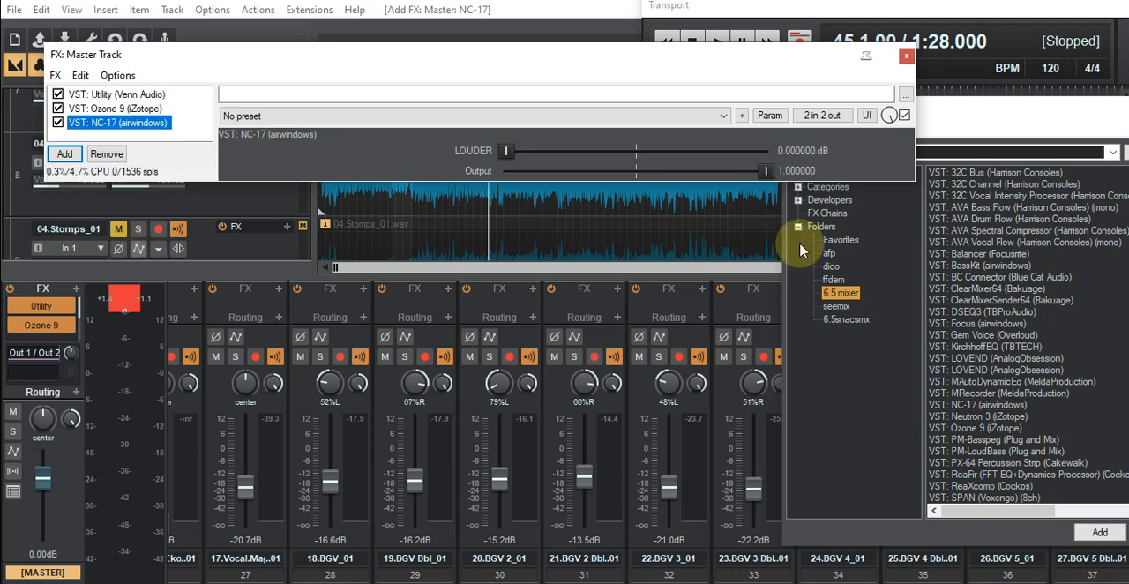
# - Play the mix from measure 45 and raise NC-17's LOUDER setting on the master to about 3.4 dB
pyautogui.moveTo(684, 56); pyautogui.dragTo(72, 201)
pyautogui.moveTo(466, 210); pyautogui.dragTo(543, 210)
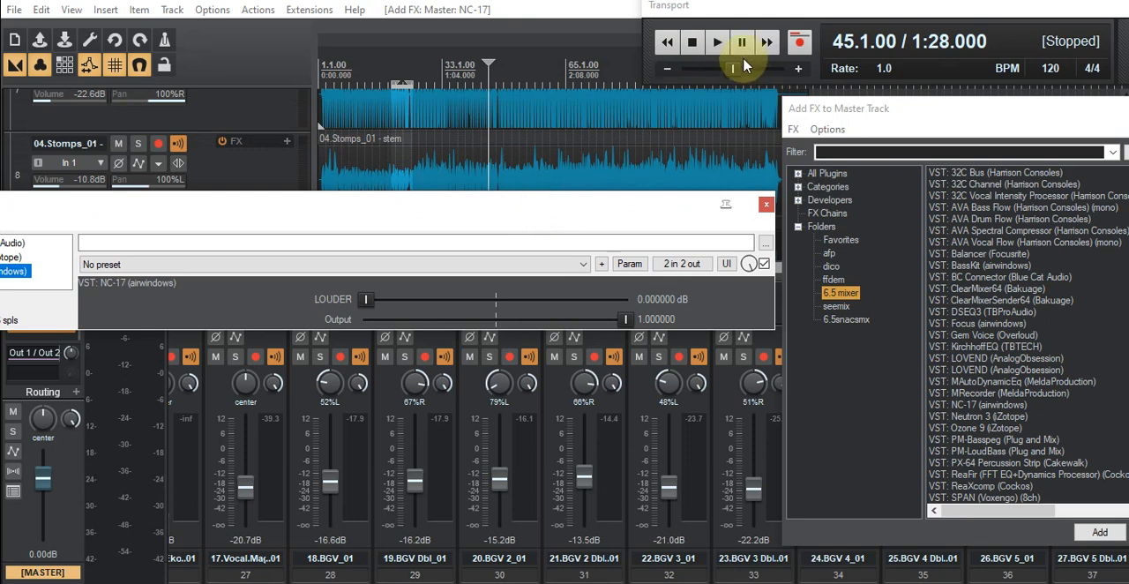
pyautogui.click(718, 49)
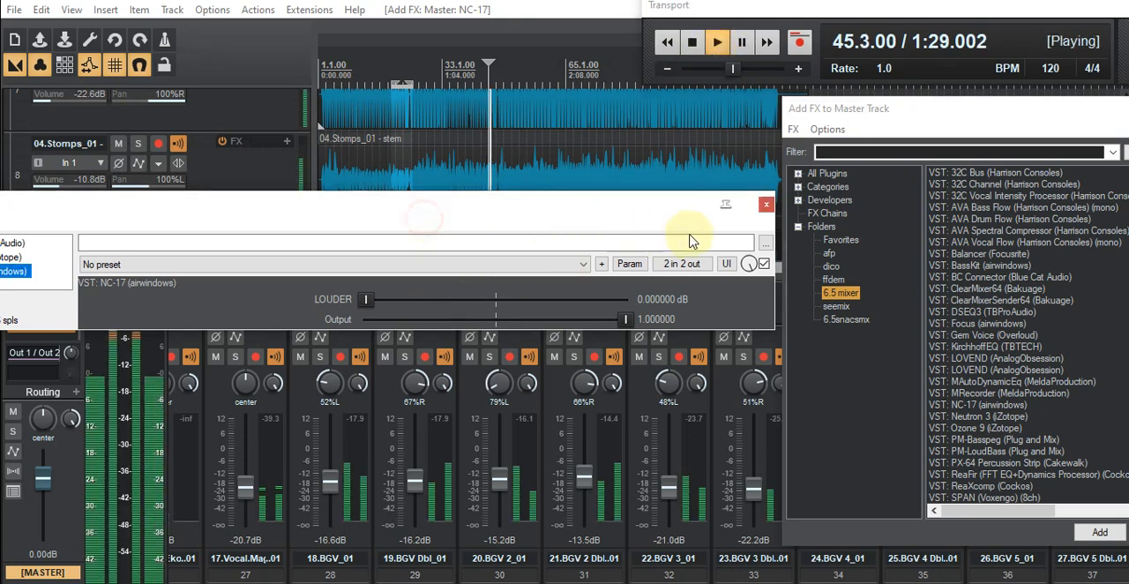
pyautogui.click(491, 201)
pyautogui.moveTo(620, 180); pyautogui.dragTo(614, 172)
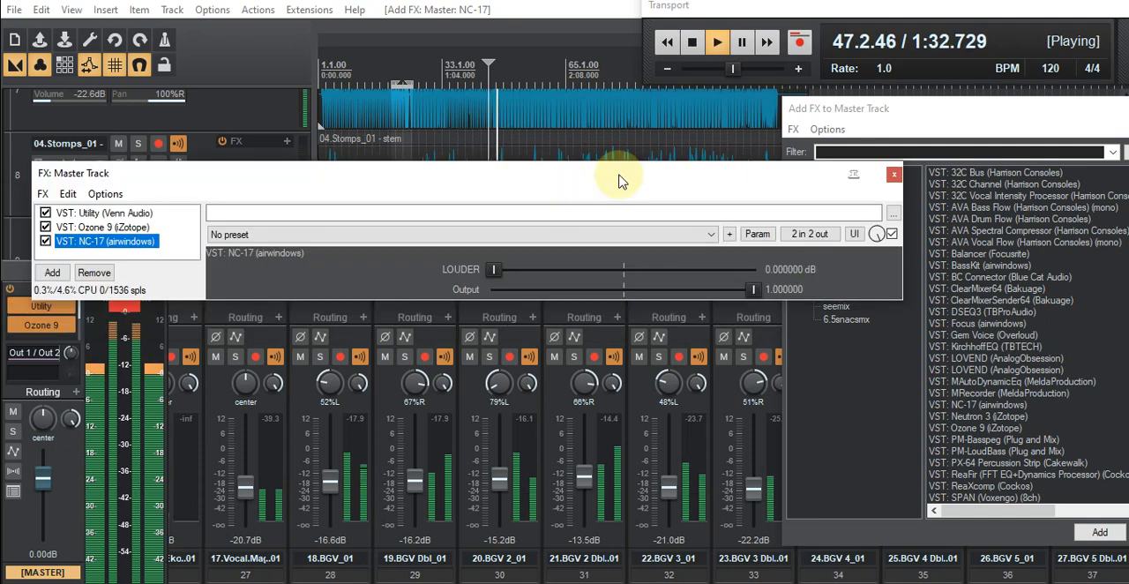
pyautogui.moveTo(748, 164); pyautogui.dragTo(784, 140)
pyautogui.moveTo(697, 232); pyautogui.dragTo(701, 233)
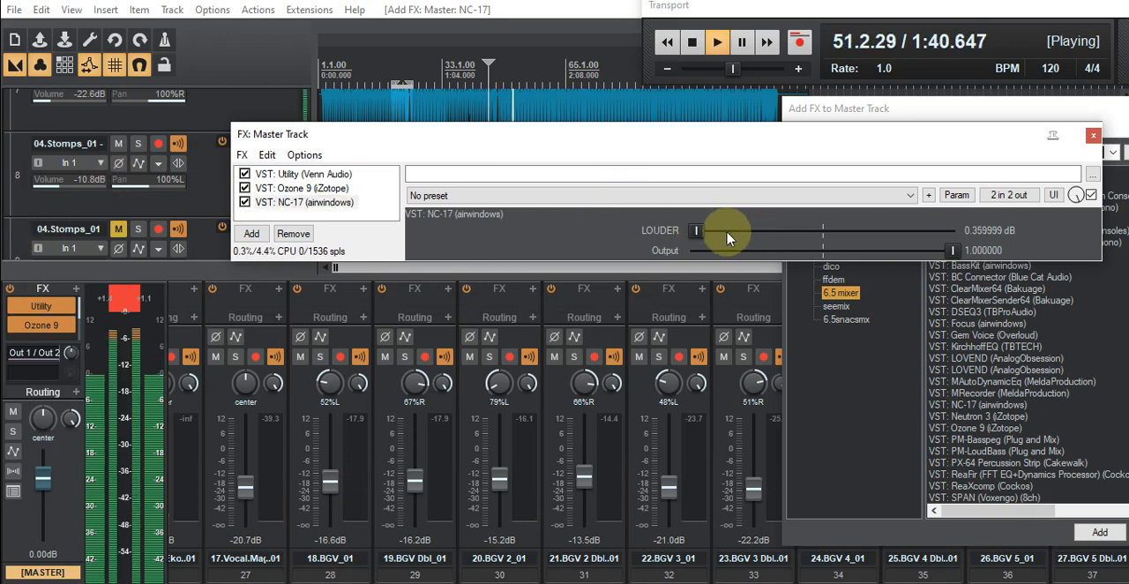
pyautogui.moveTo(710, 236); pyautogui.dragTo(729, 232)
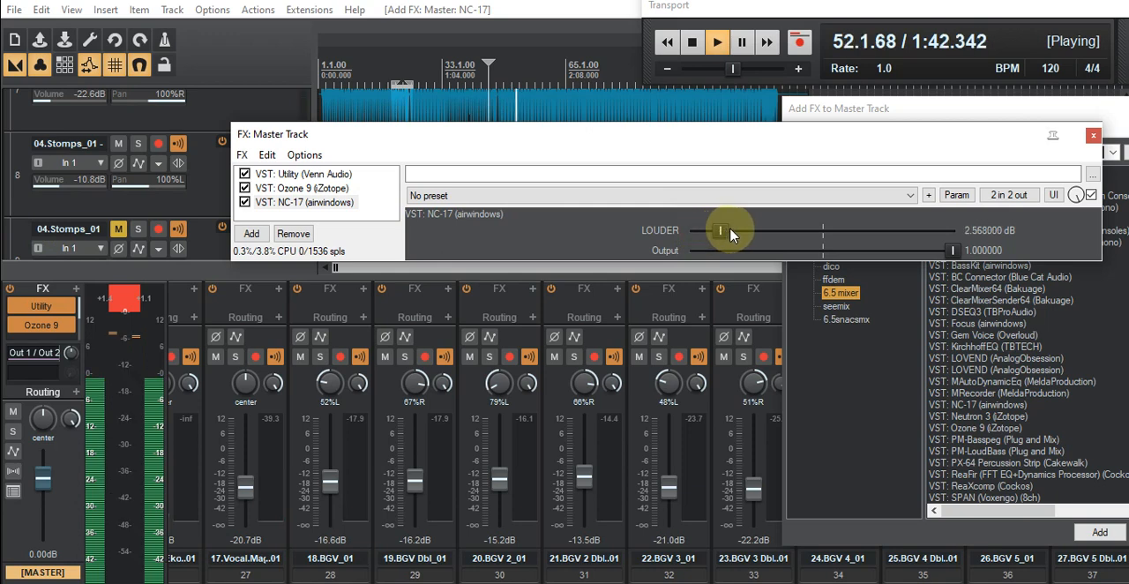
# - Reset the master's peak indicators to check the level with NC-17 active, then stop playback
pyautogui.click(124, 298)
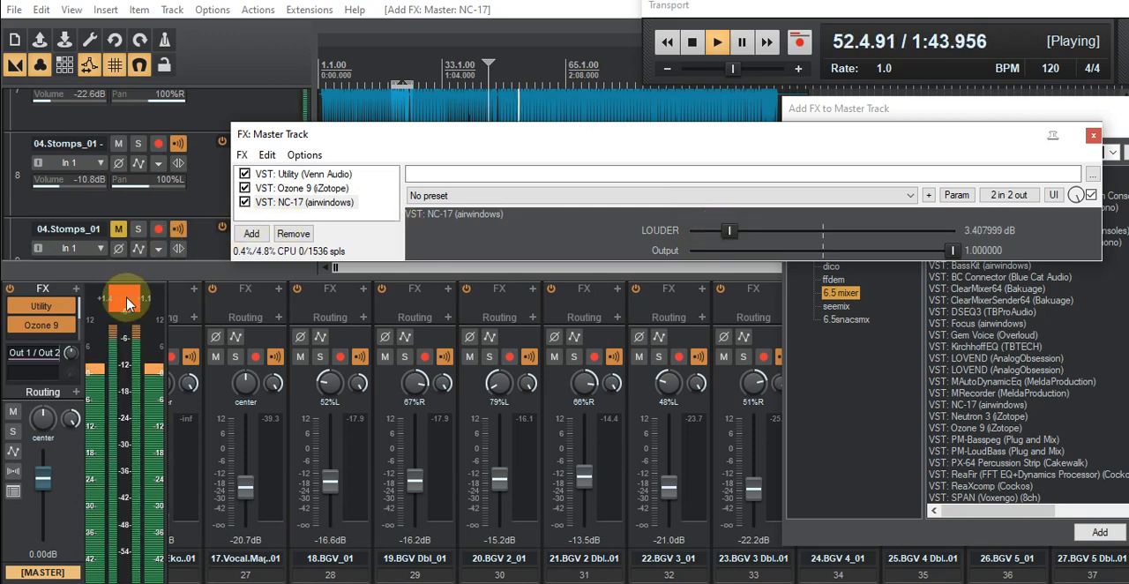
pyautogui.click(129, 301)
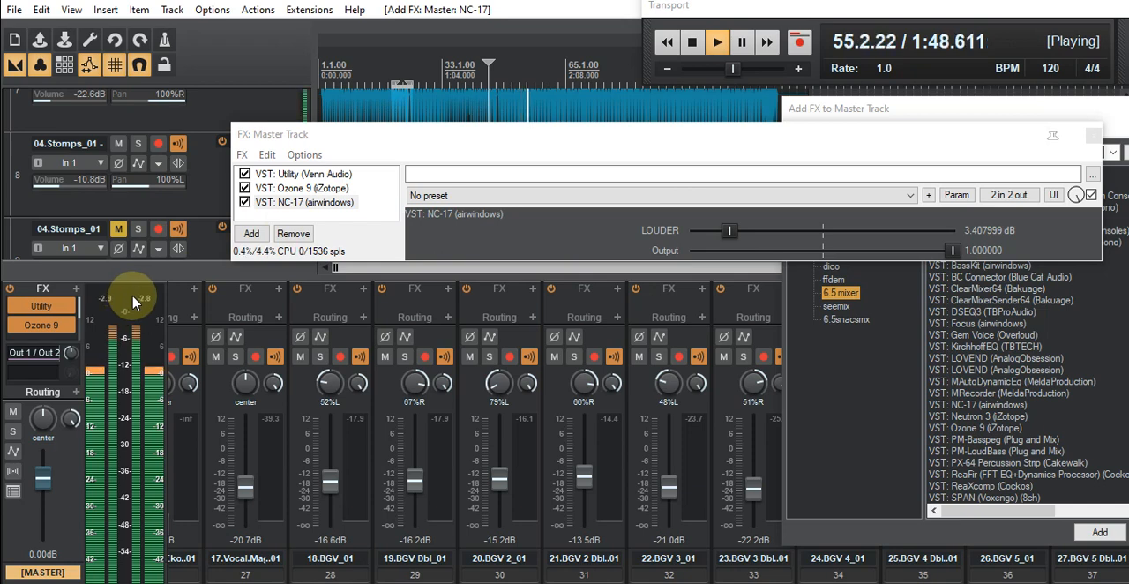
pyautogui.click(694, 42)
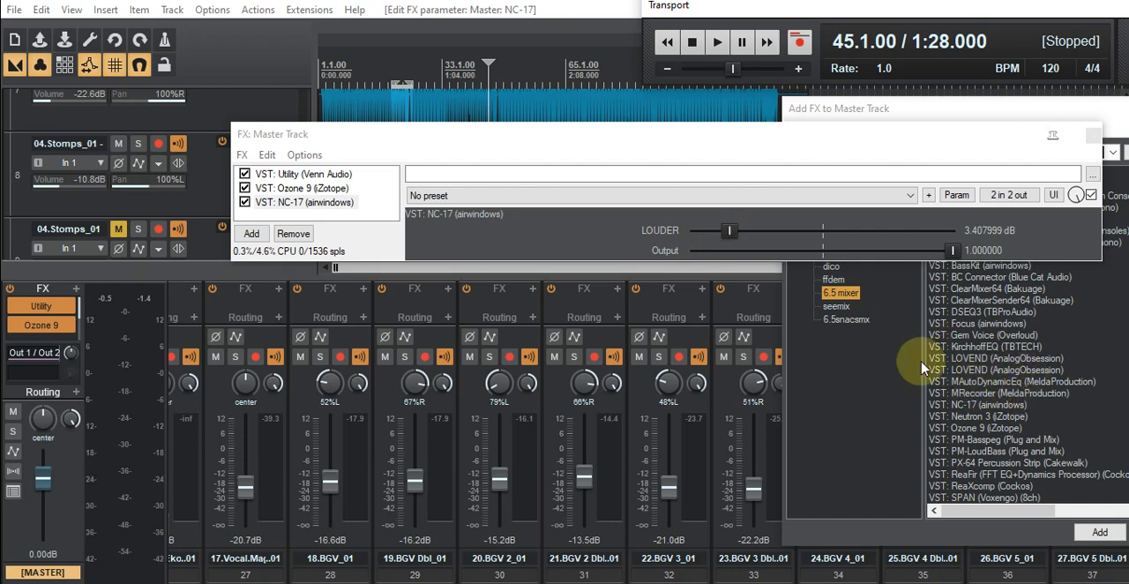
# - Bring up the master's Utility plug-in and set its gain to 2.8 dB
pyautogui.moveTo(837, 151); pyautogui.dragTo(686, 128)
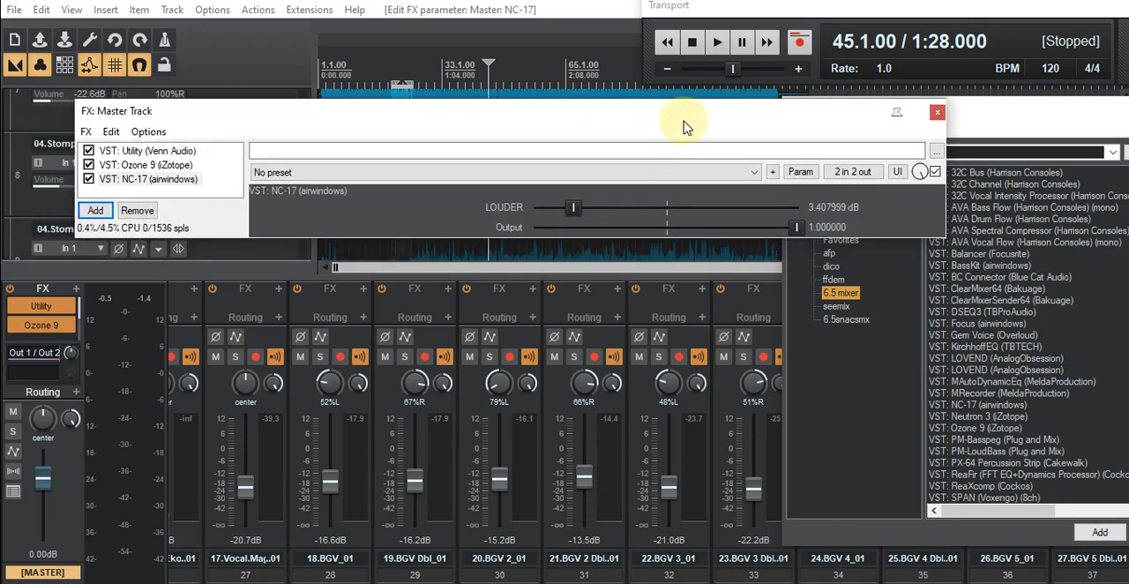
pyautogui.click(53, 310)
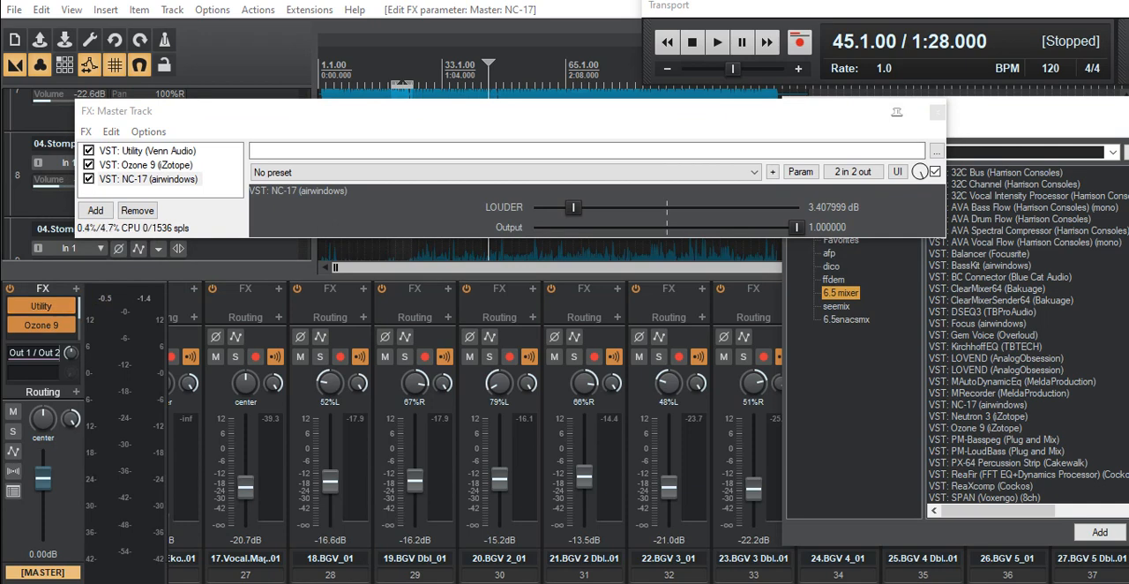
pyautogui.moveTo(363, 88); pyautogui.dragTo(538, 155)
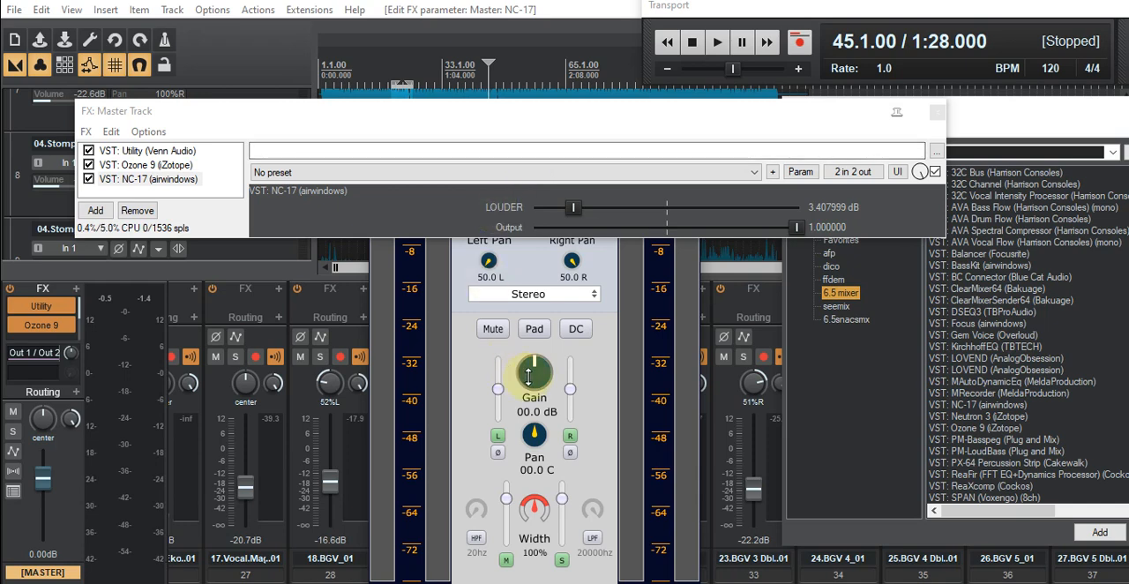
pyautogui.moveTo(529, 377); pyautogui.dragTo(530, 371)
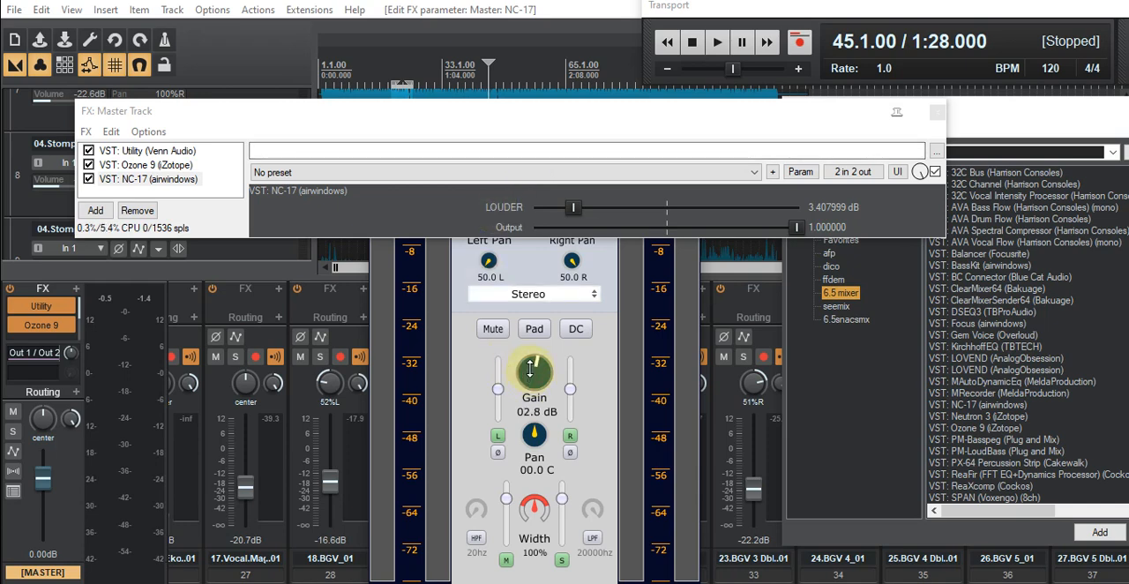
# - Play from measure 45 with Ozone 9 Dynamics open and compare the master level with NC-17 at 0% wet and fully wet
pyautogui.click(716, 45)
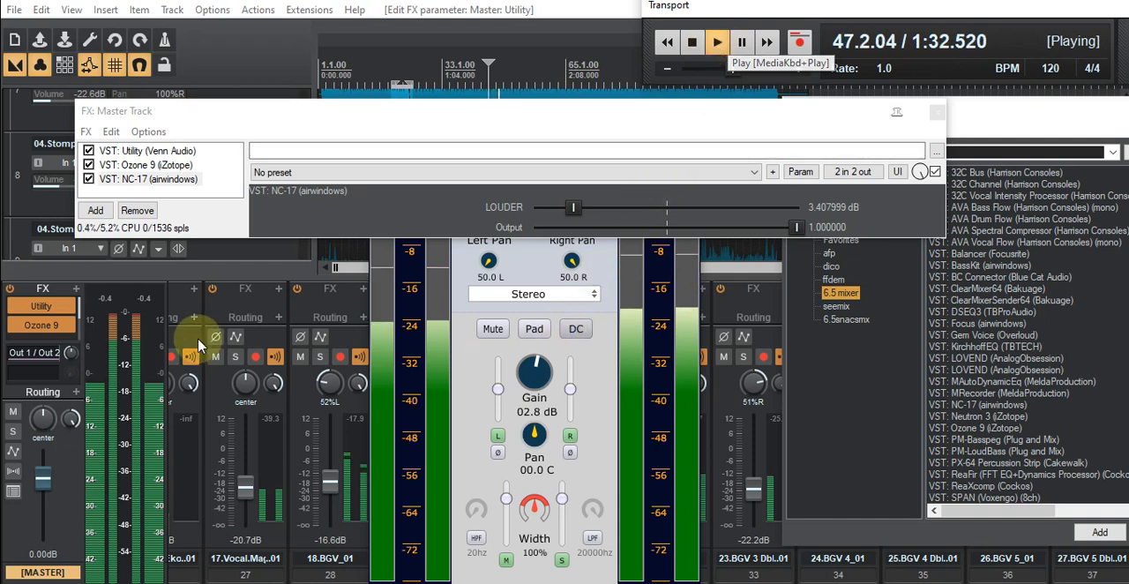
pyautogui.click(41, 326)
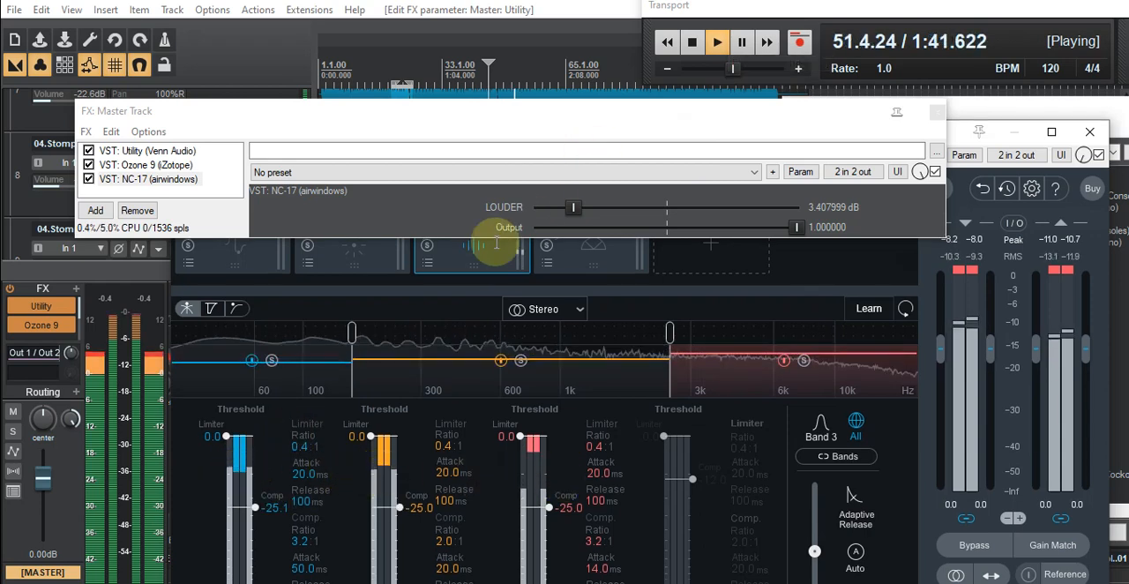
pyautogui.click(921, 173)
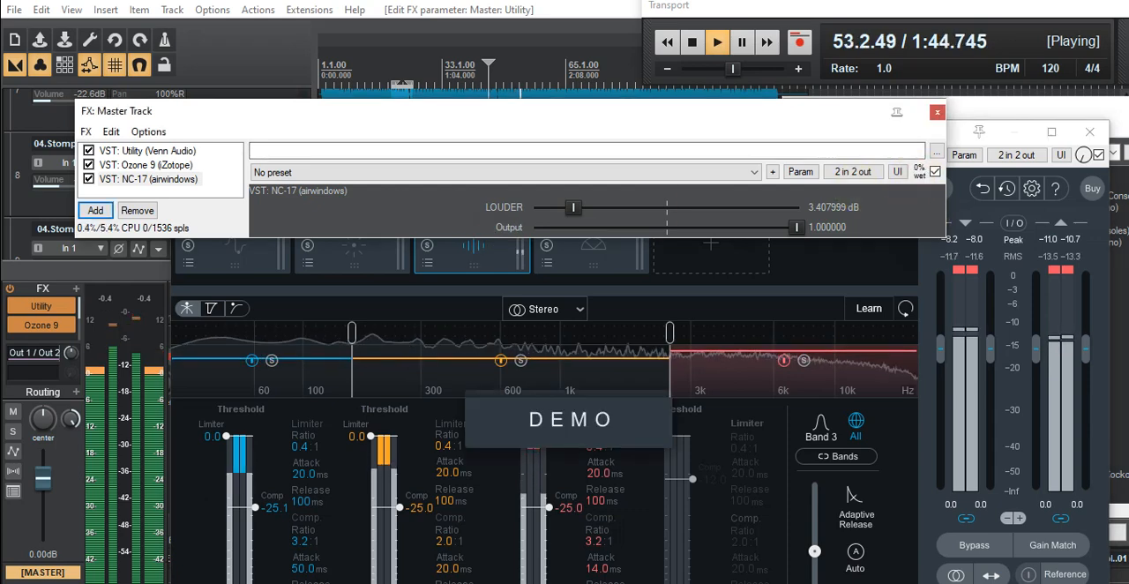
pyautogui.click(920, 173)
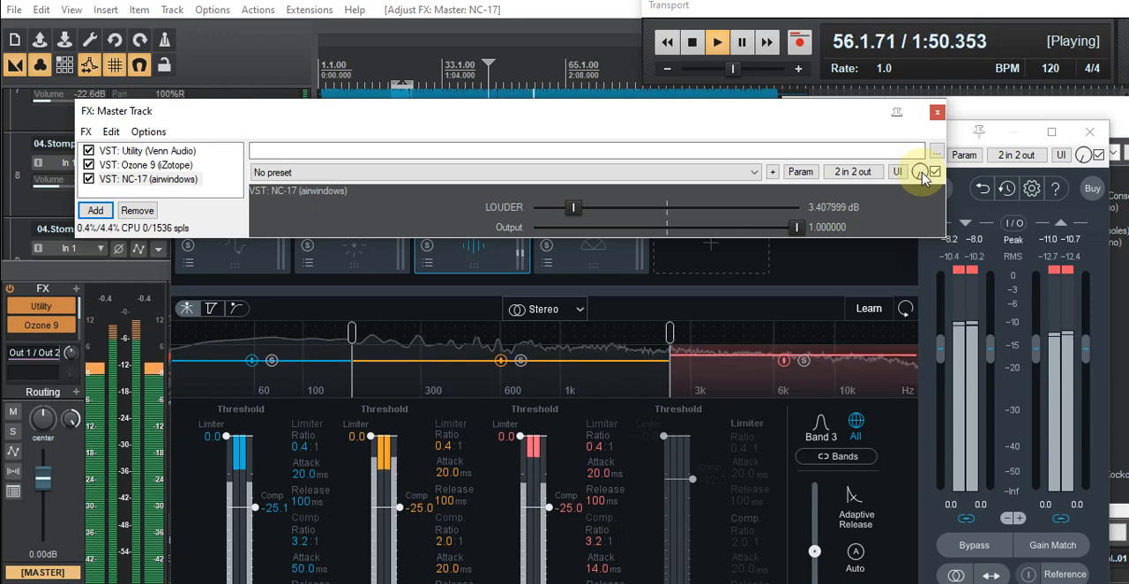
pyautogui.click(919, 174)
pyautogui.moveTo(919, 174); pyautogui.dragTo(919, 141)
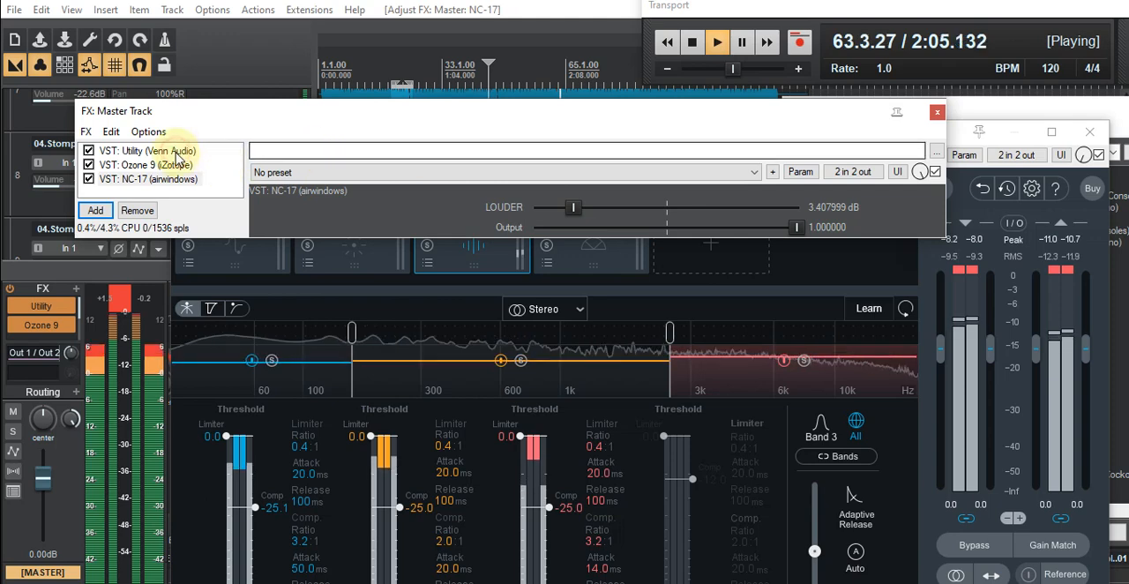
# - Reopen the master's Utility plug-in from the FX chain and lower its gain to 1.1 dB during playback
pyautogui.click(177, 153)
pyautogui.doubleClick(177, 154)
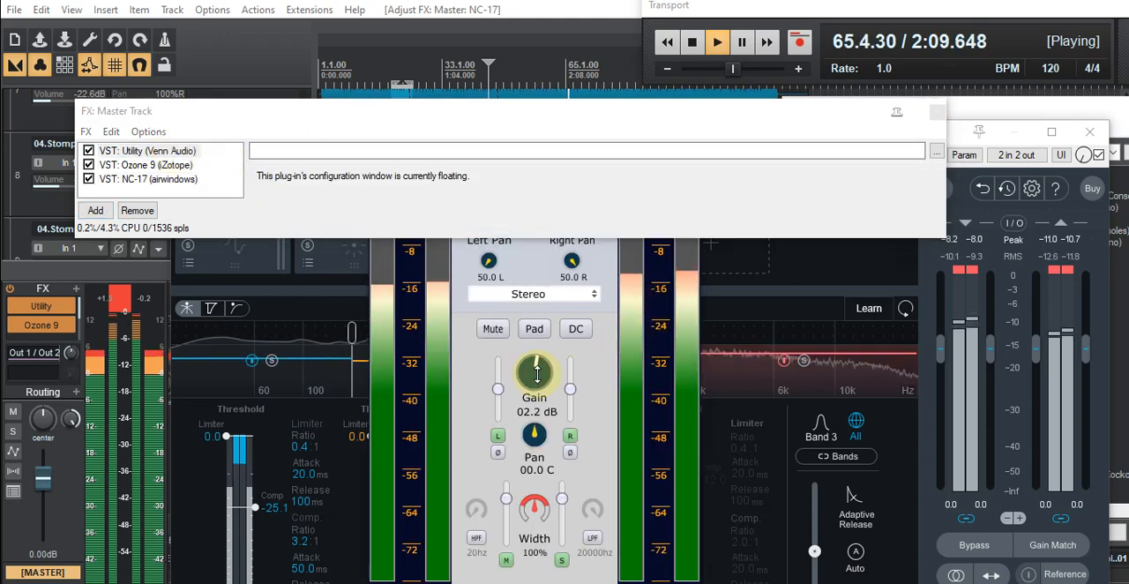
pyautogui.moveTo(537, 376); pyautogui.dragTo(537, 377)
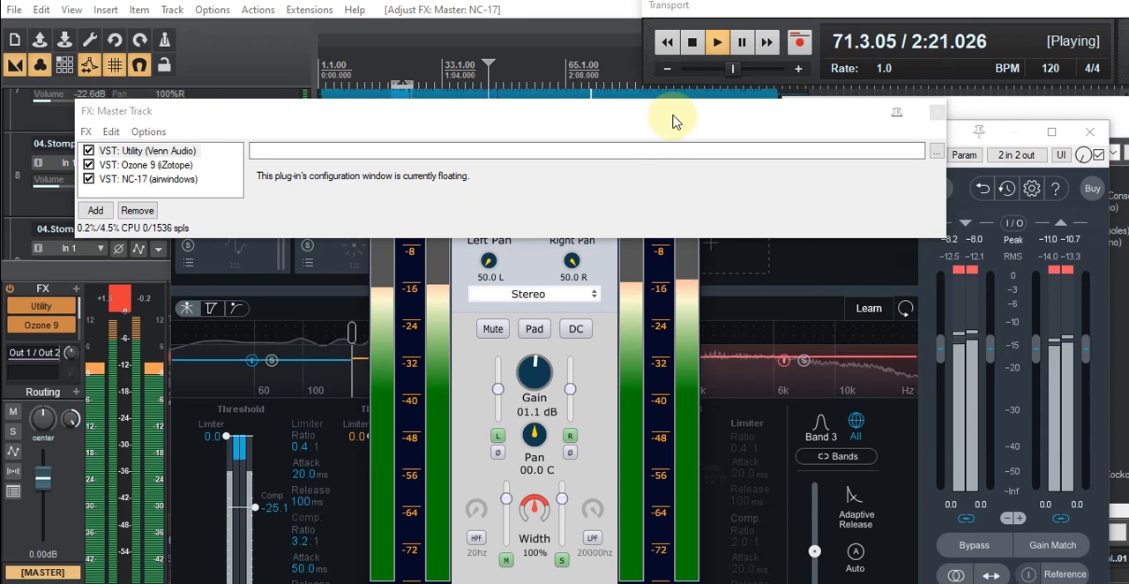
# - Clear the master FX chain, Utility and Ozone 9 windows out of the way and restart playback shortly before measure 33
pyautogui.moveTo(673, 119); pyautogui.dragTo(575, 133)
pyautogui.moveTo(227, 183); pyautogui.dragTo(0, 263)
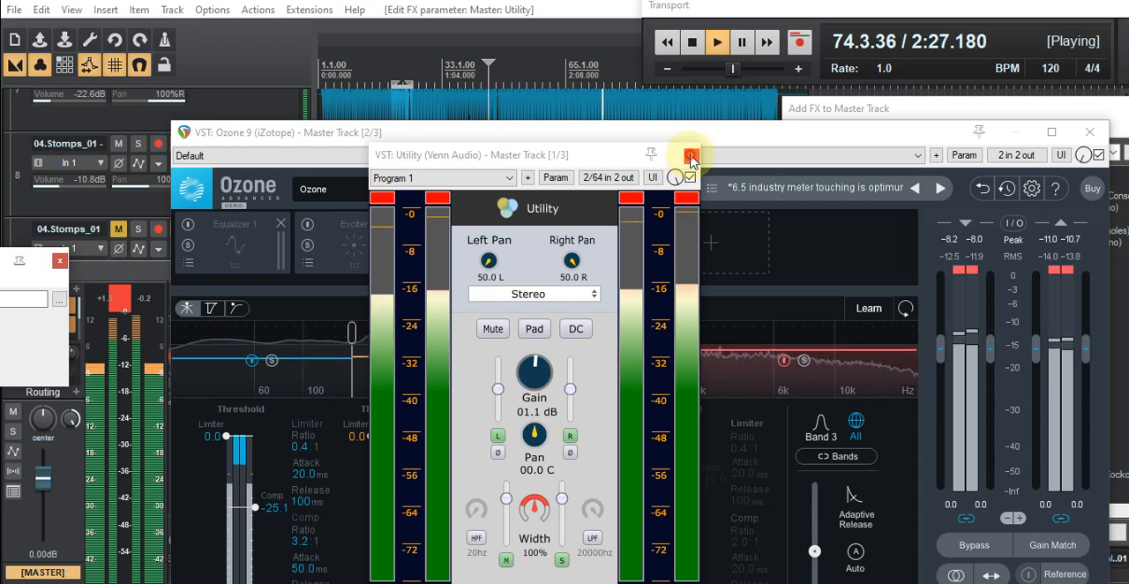
pyautogui.click(690, 157)
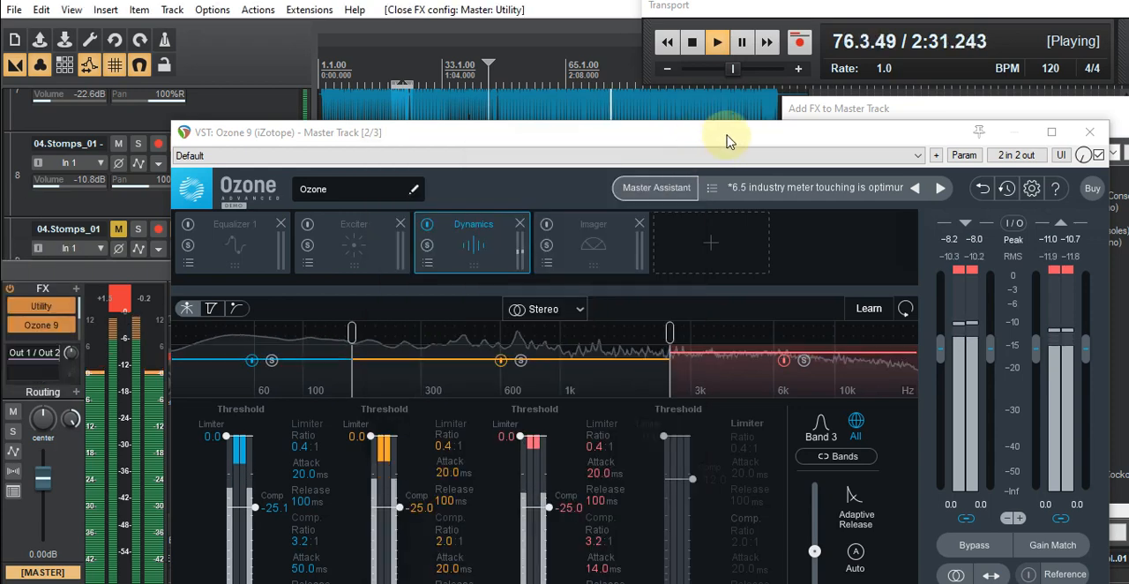
pyautogui.moveTo(728, 141); pyautogui.dragTo(656, 140)
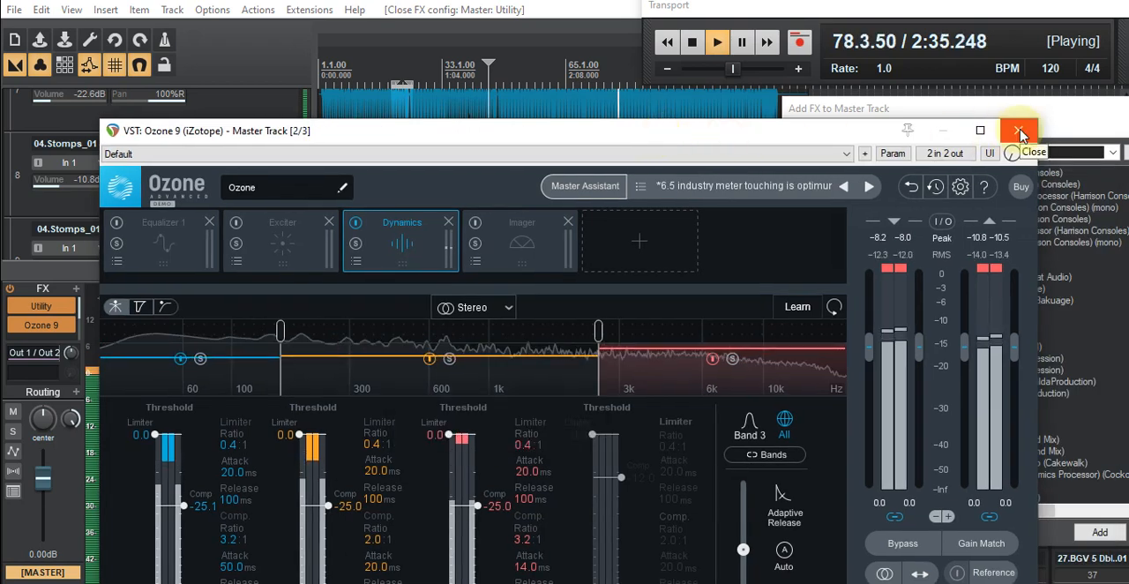
pyautogui.click(1020, 132)
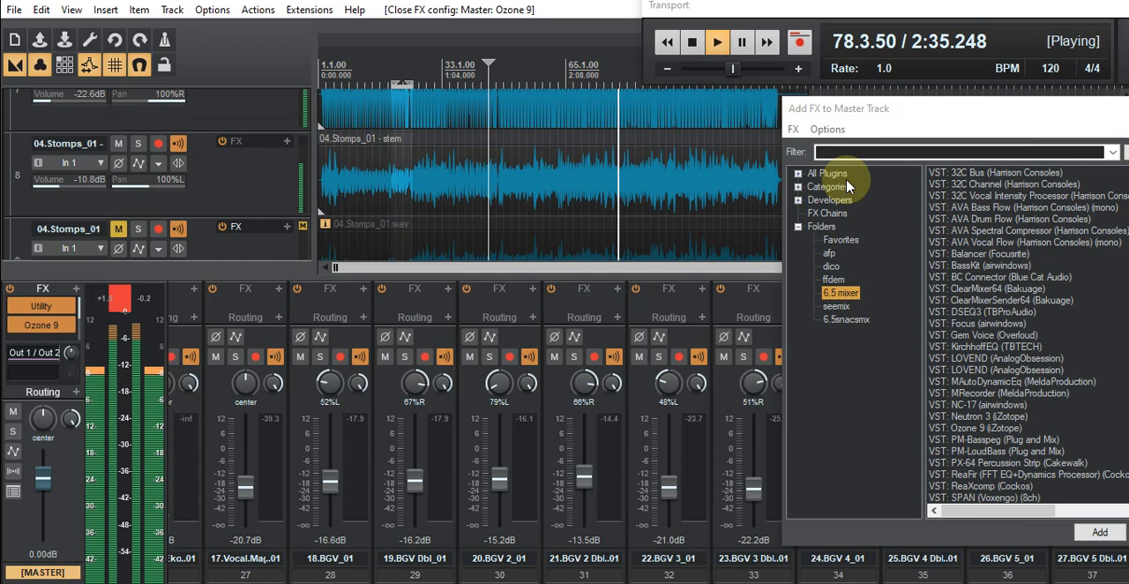
pyautogui.click(427, 70)
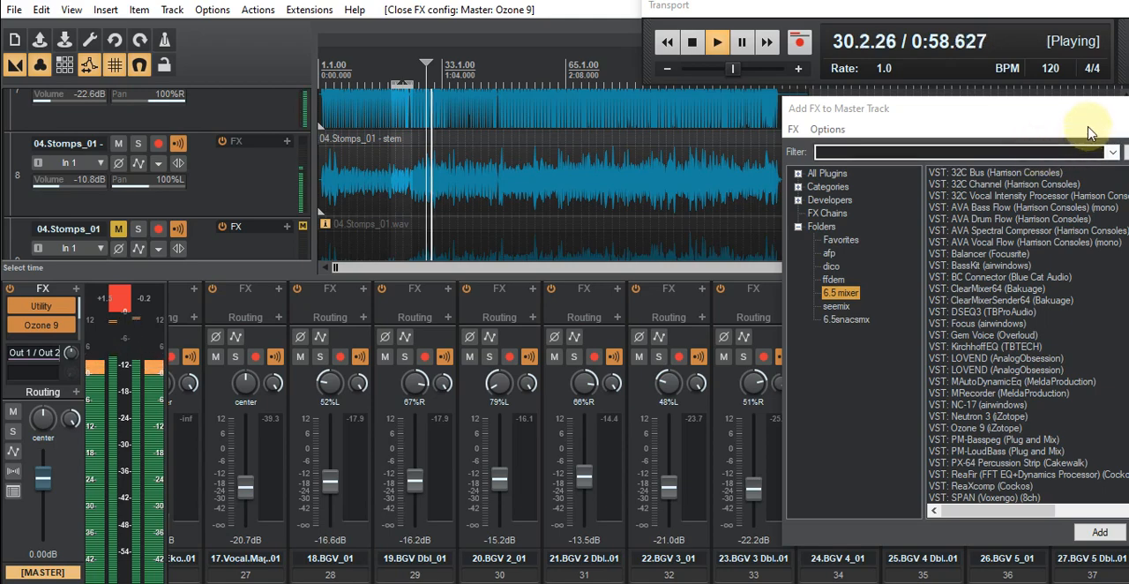
# - Dismiss the Add FX to Master Track window, play the mix from measure 15, and stop playback
pyautogui.moveTo(1064, 116); pyautogui.dragTo(882, 137)
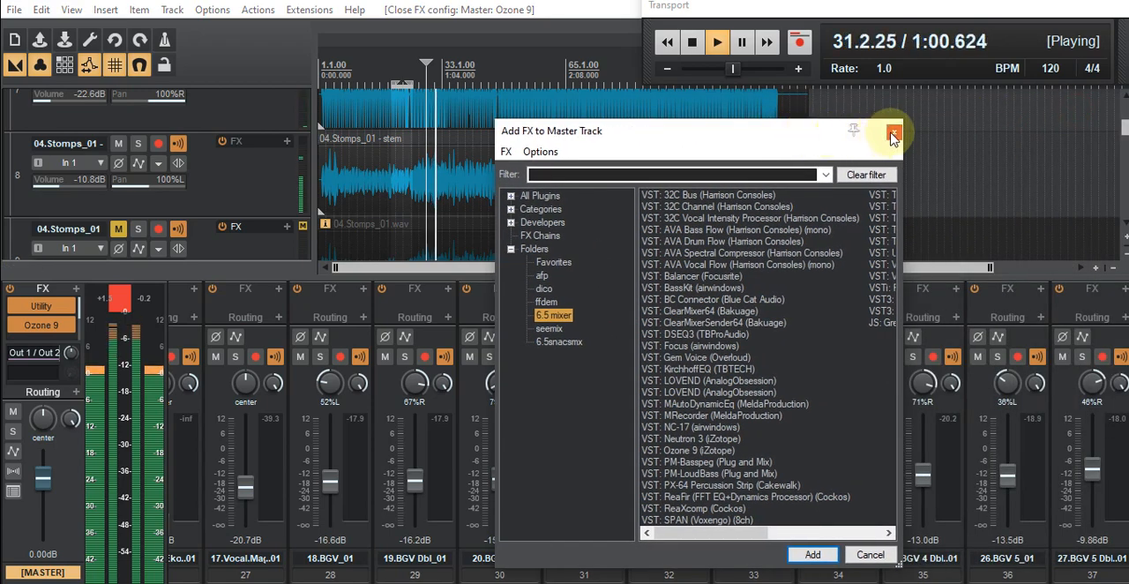
pyautogui.click(880, 130)
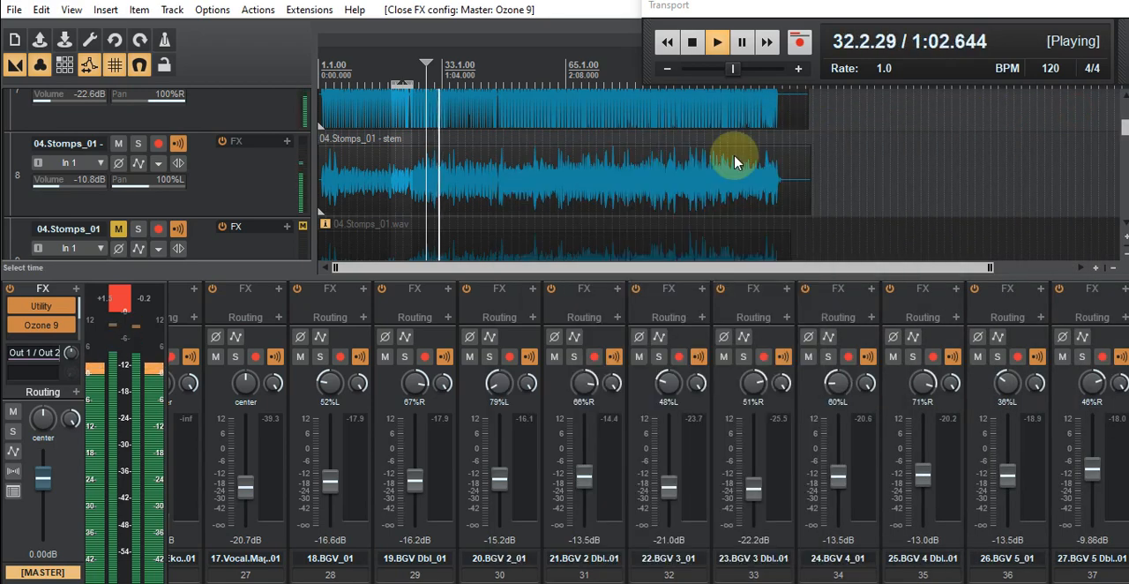
pyautogui.click(375, 78)
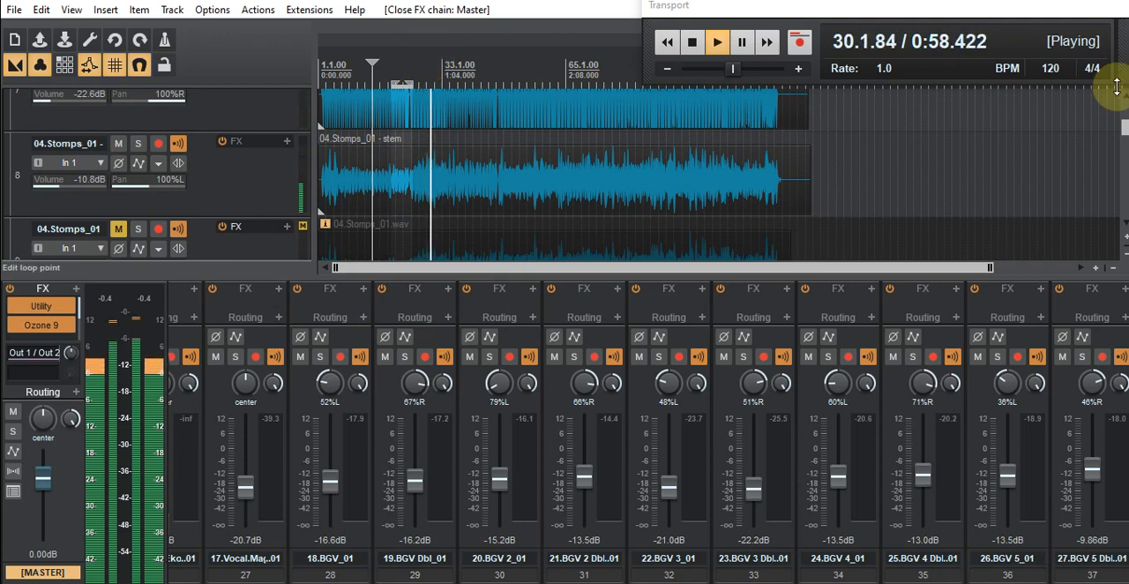
pyautogui.click(691, 46)
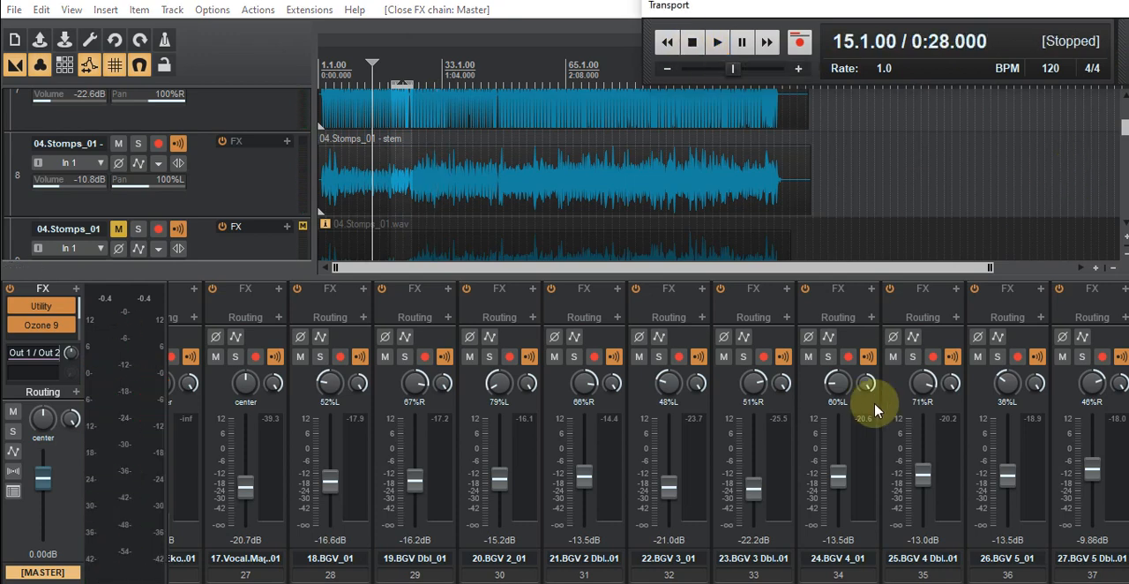
# - Review the mixer's fader levels and pans from the backing vocals back to the first kick track
pyautogui.hscroll(-6, 648, 432)
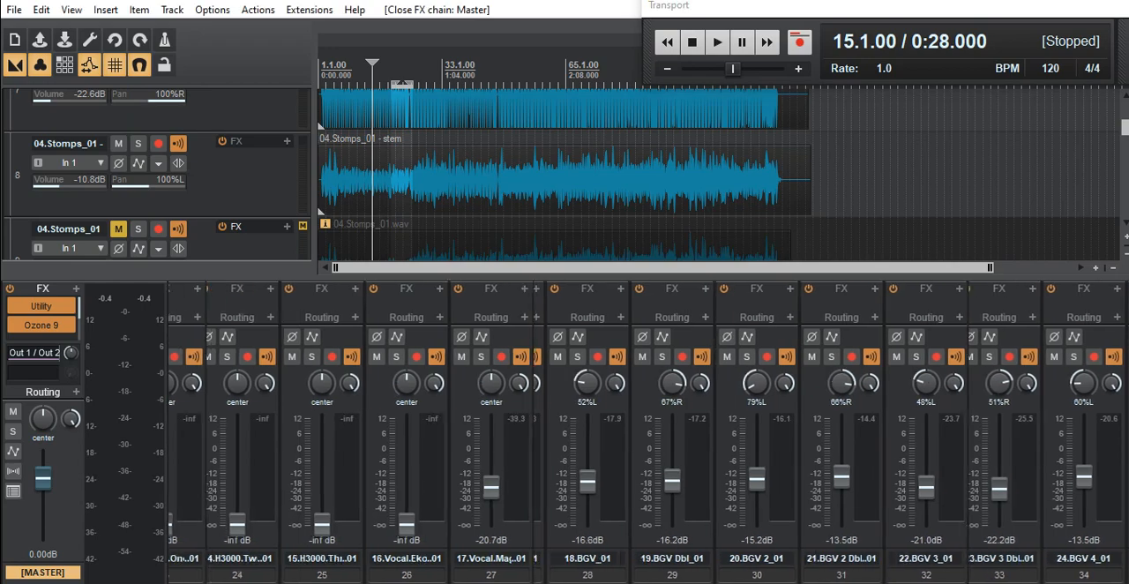
pyautogui.hscroll(-7, 648, 433)
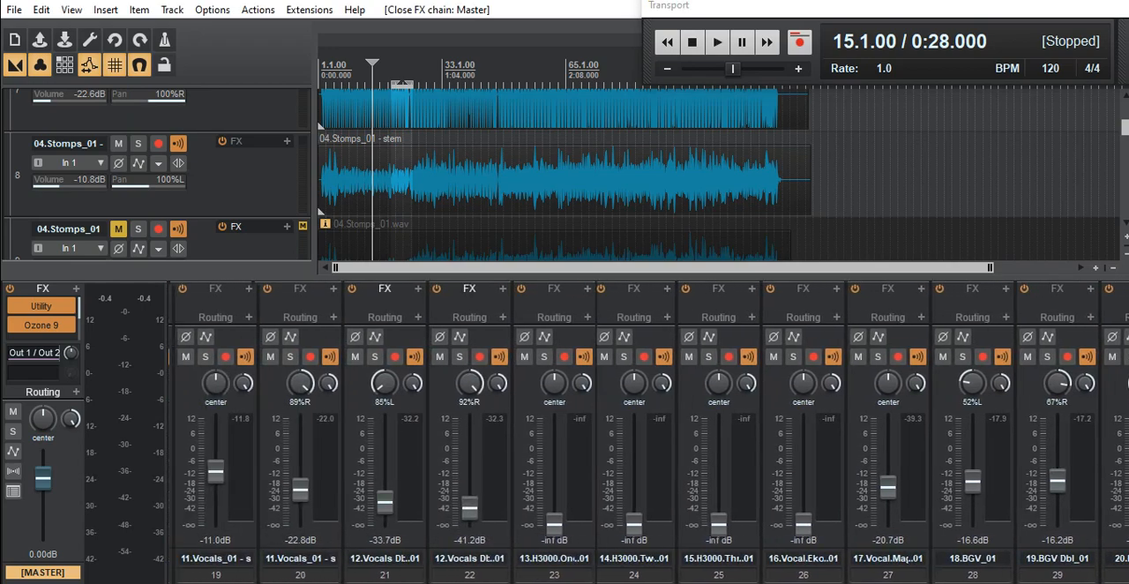
pyautogui.hscroll(-4, 648, 432)
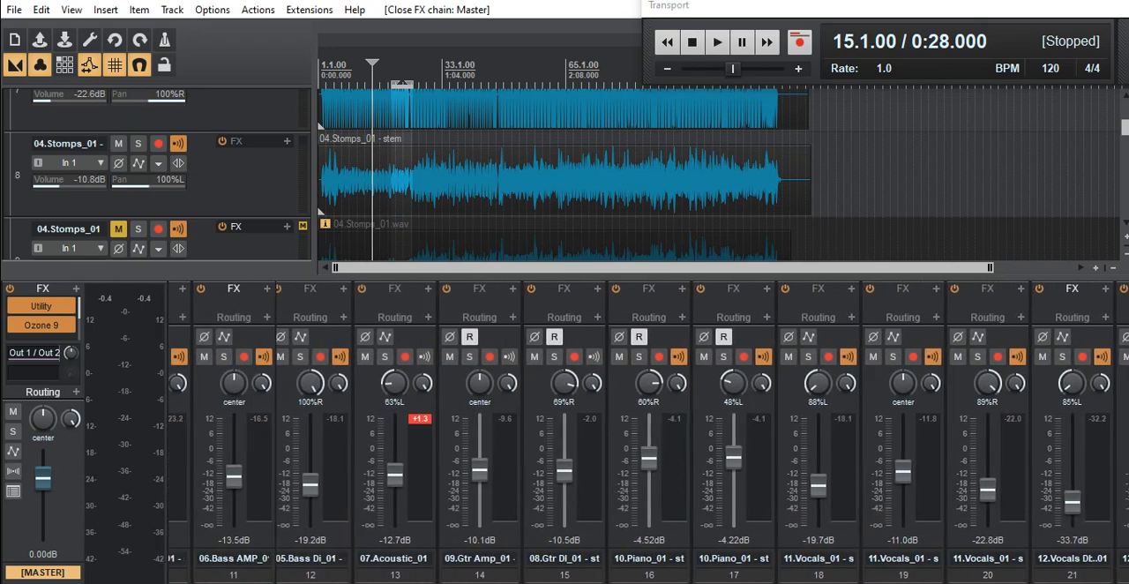
pyautogui.hscroll(-1, 648, 433)
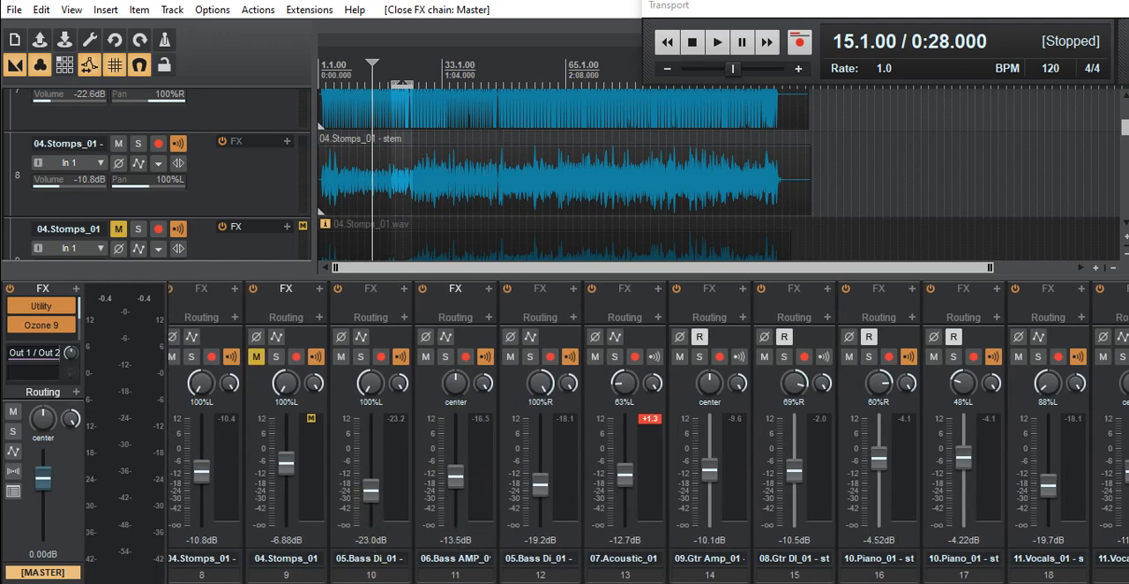
pyautogui.hscroll(-7, 648, 432)
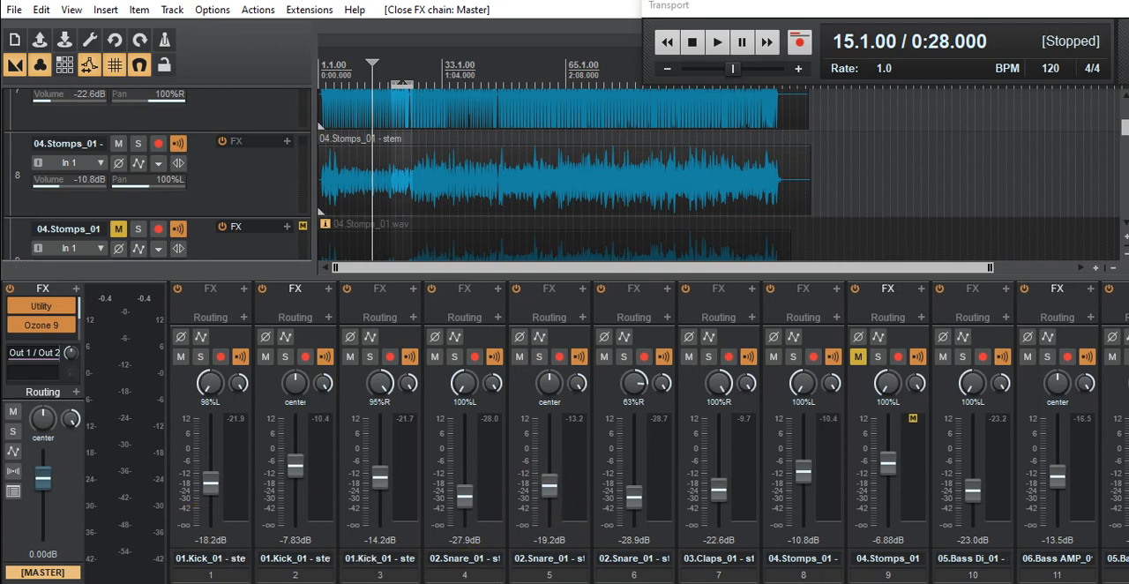
# - Examine the levels and pans of the bass, acoustic, guitar, piano and lead vocal channels, including the automated faders
pyautogui.hscroll(3, 648, 432)
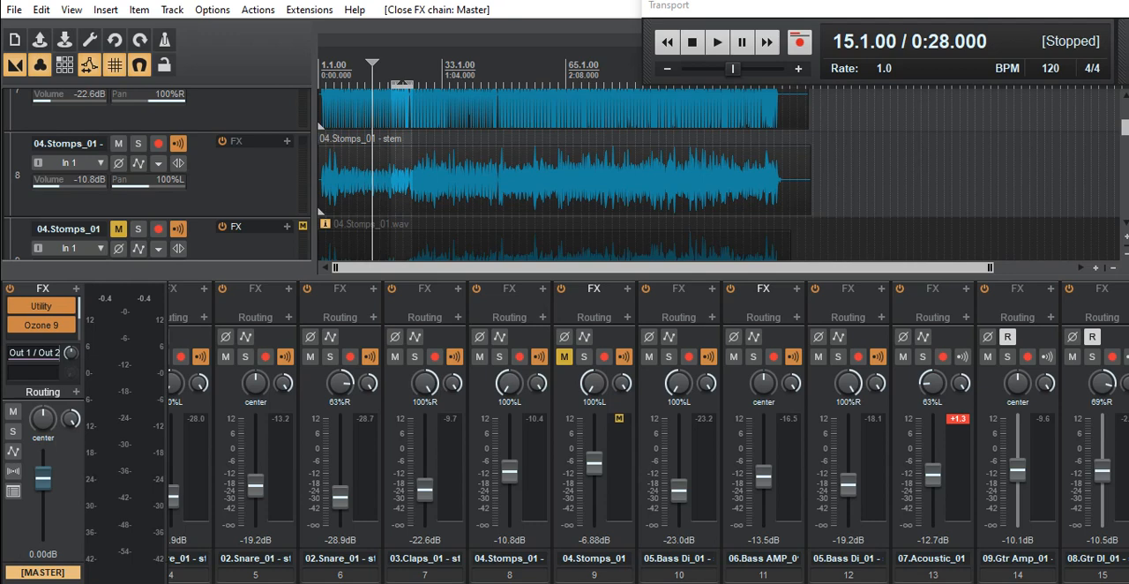
pyautogui.hscroll(4, 649, 432)
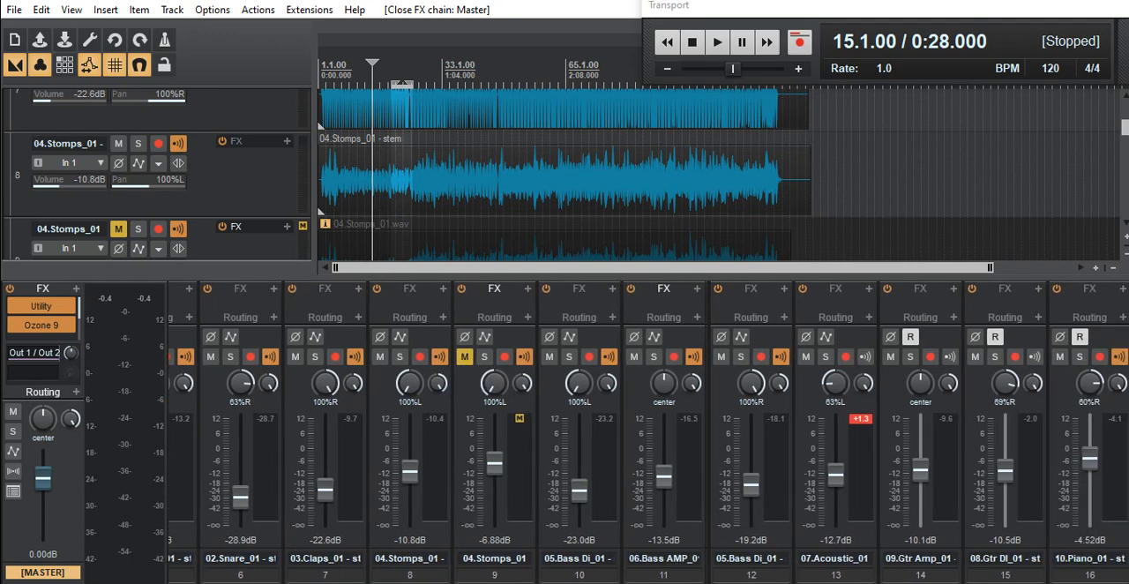
pyautogui.hscroll(2, 648, 433)
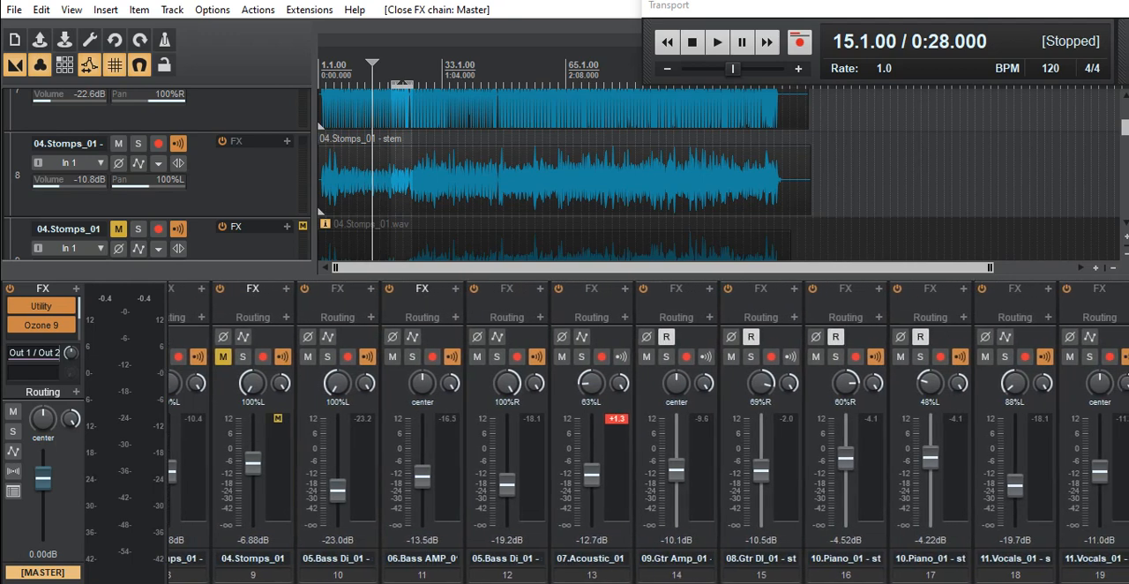
pyautogui.hscroll(2, 649, 432)
pyautogui.click(747, 485)
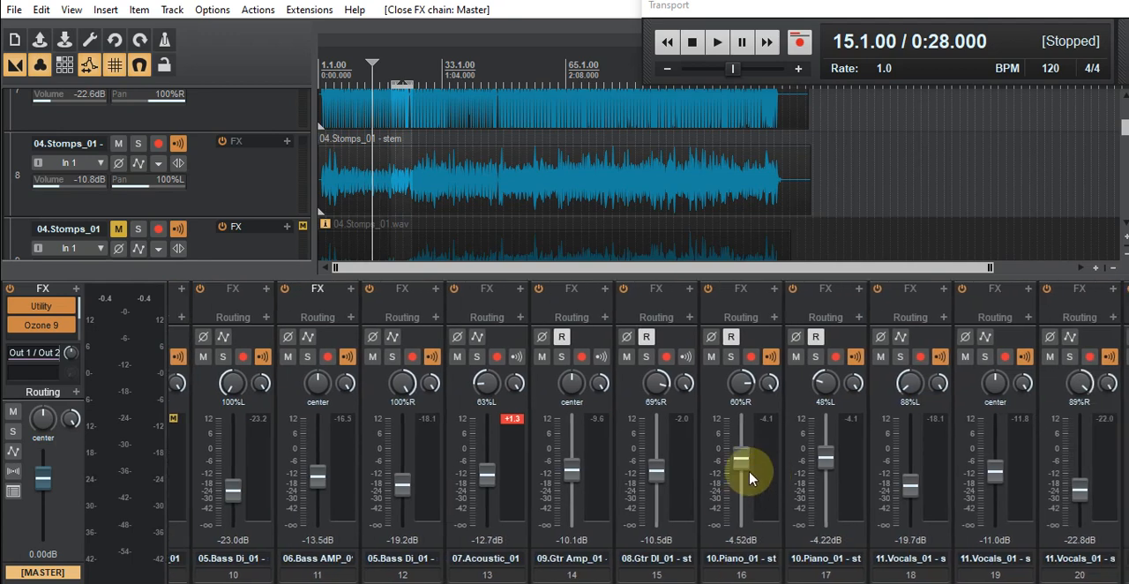
pyautogui.click(657, 468)
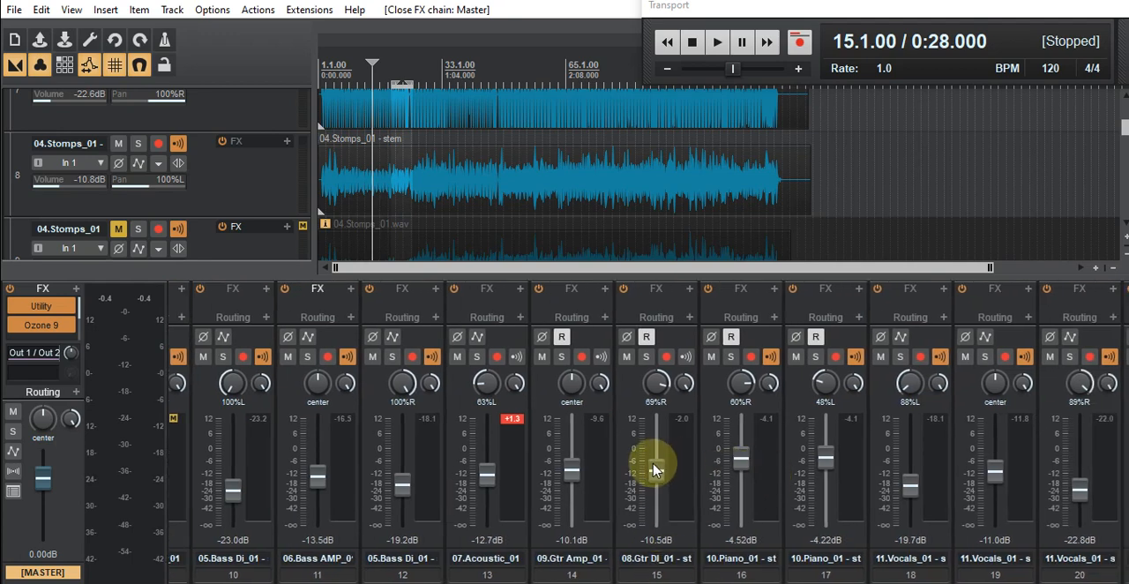
pyautogui.hscroll(2, 649, 432)
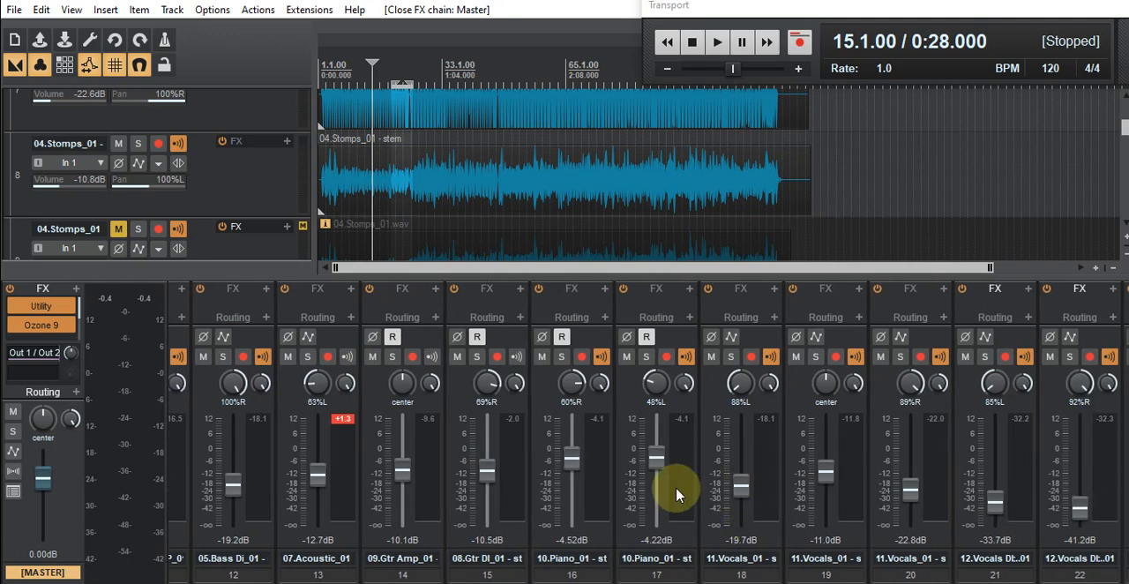
pyautogui.hscroll(6, 648, 432)
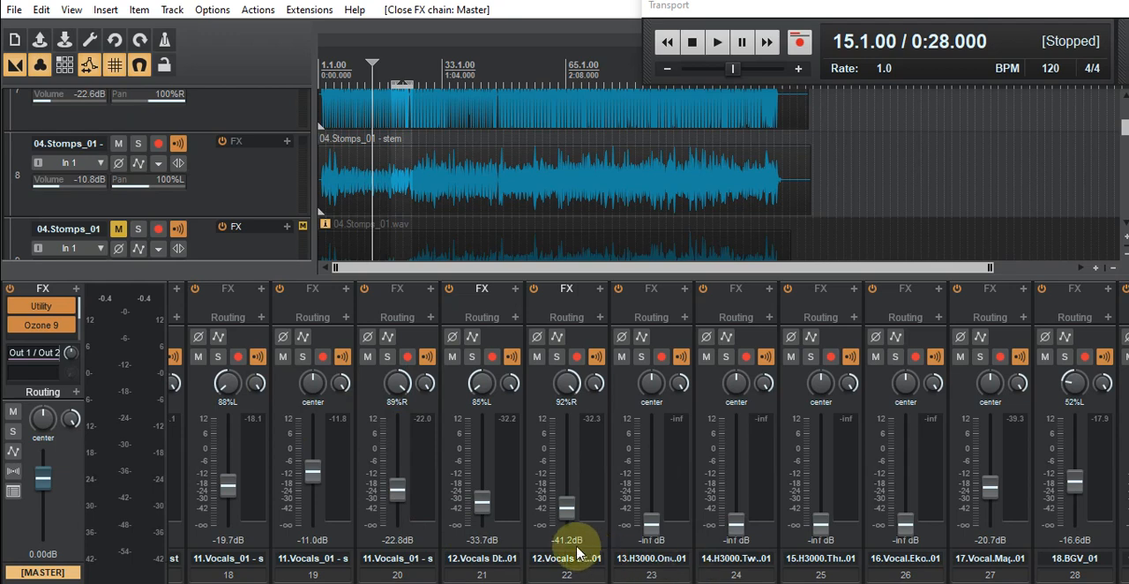
# - Look back through the mixer channels from the vocal doubles to the snares, checking their balance
pyautogui.hscroll(-3, 649, 433)
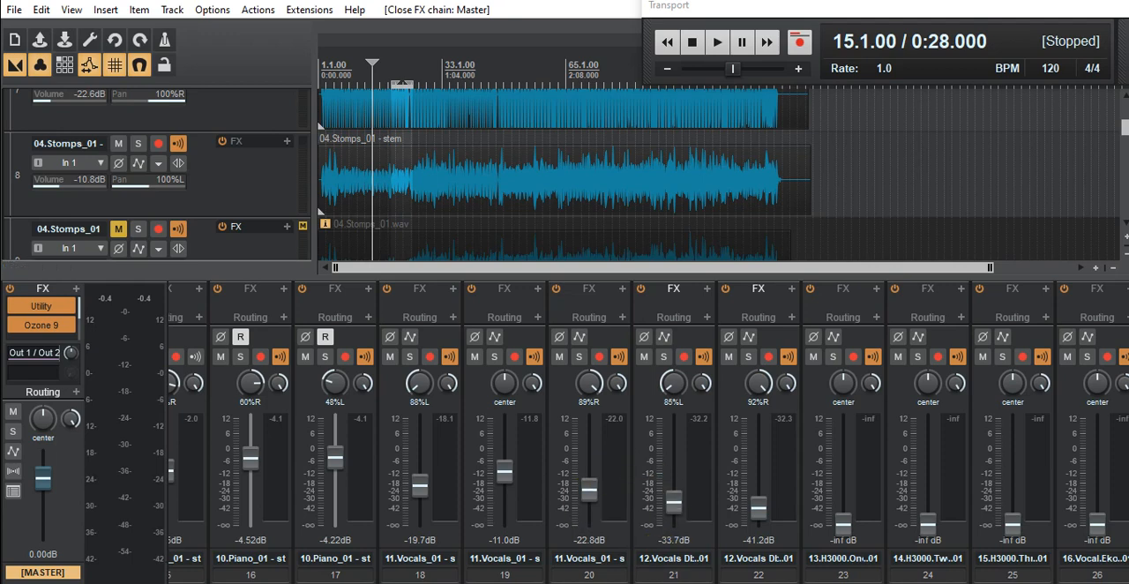
pyautogui.hscroll(-5, 648, 432)
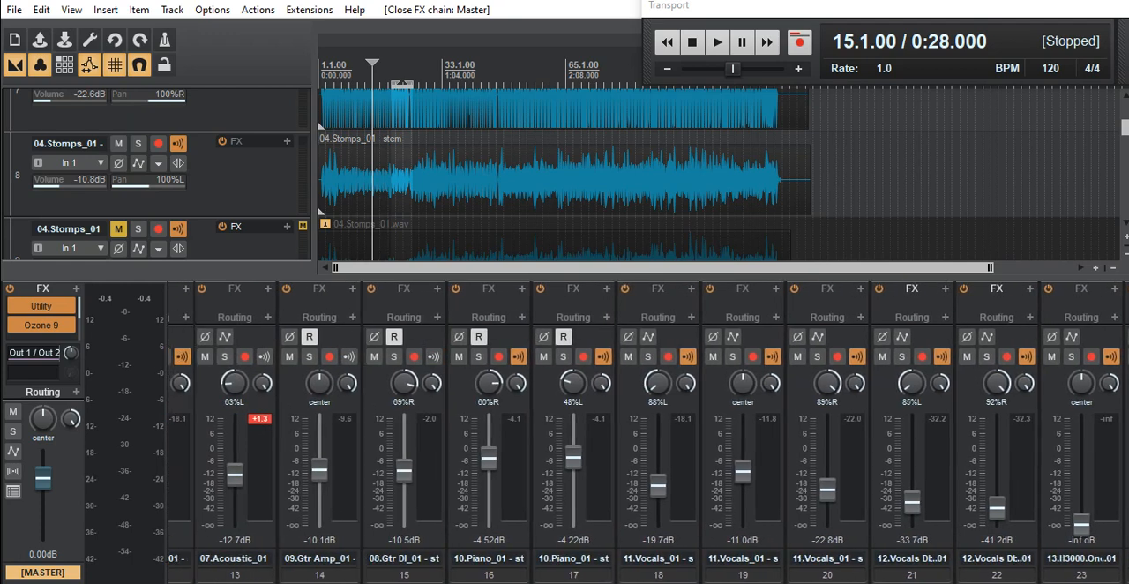
pyautogui.hscroll(-6, 648, 432)
pyautogui.hscroll(-5, 649, 432)
pyautogui.hscroll(-3, 648, 432)
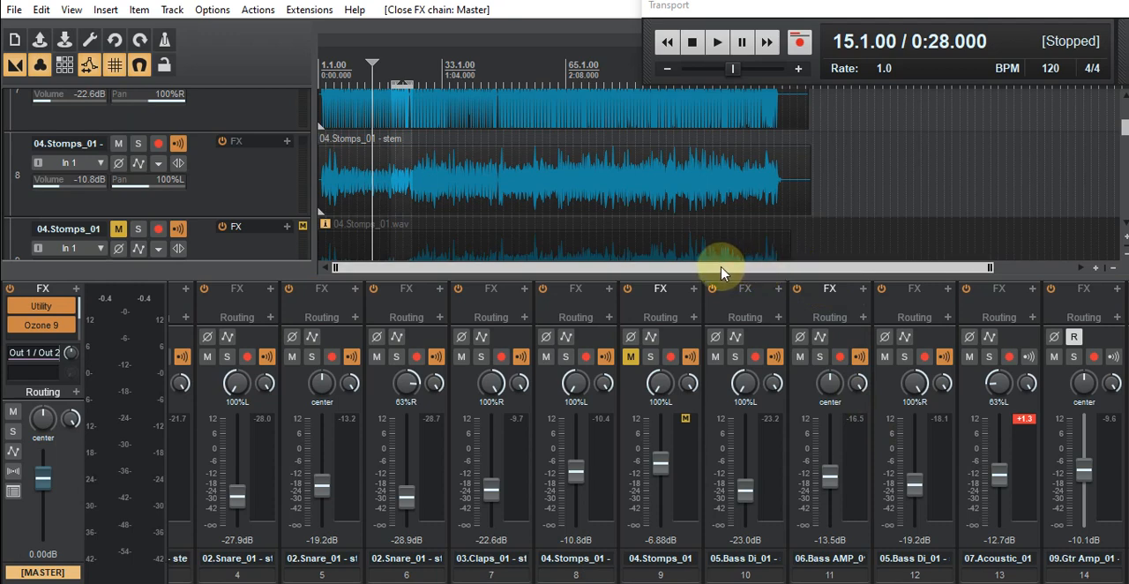
# - Zoom the arrangement timeline in moderately and enlarge the mixer so each channel's FX inserts show
pyautogui.scroll(2, 465, 75)
pyautogui.scroll(2, 465, 75)
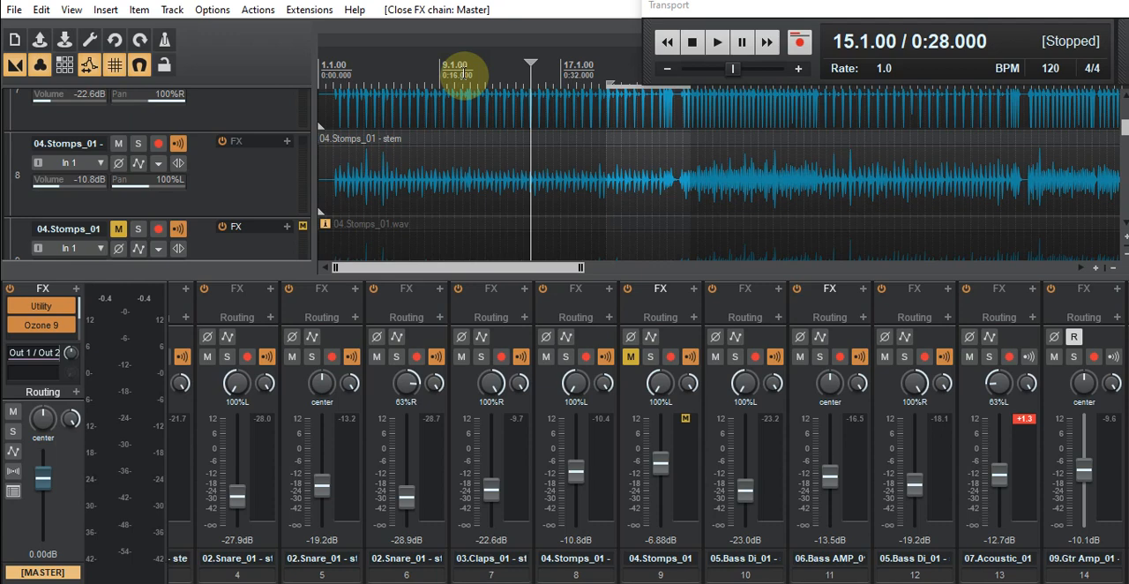
pyautogui.scroll(-2, 510, 70)
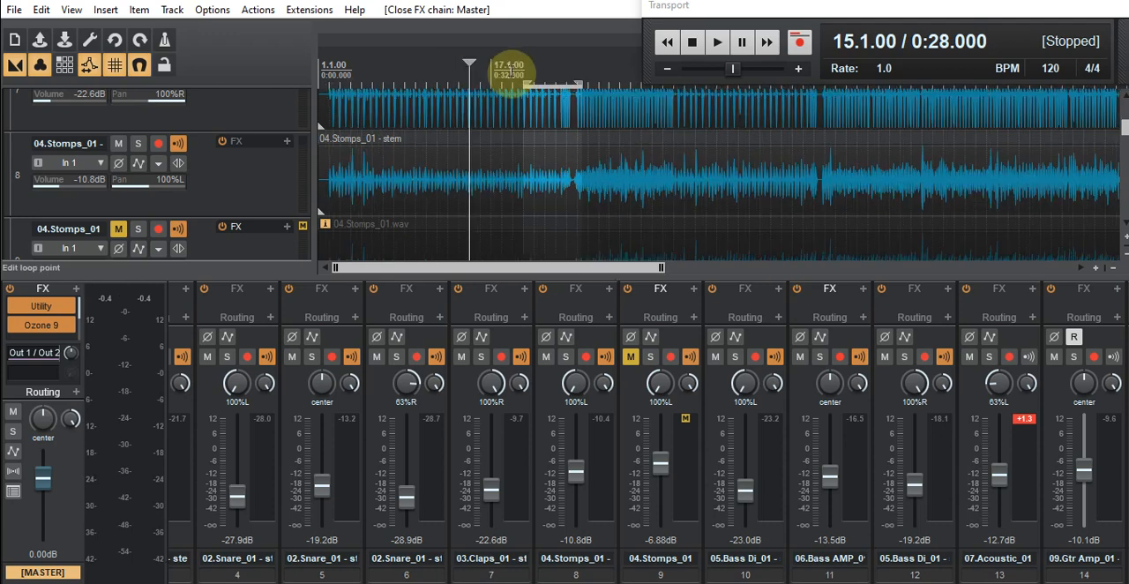
pyautogui.scroll(-2, 509, 70)
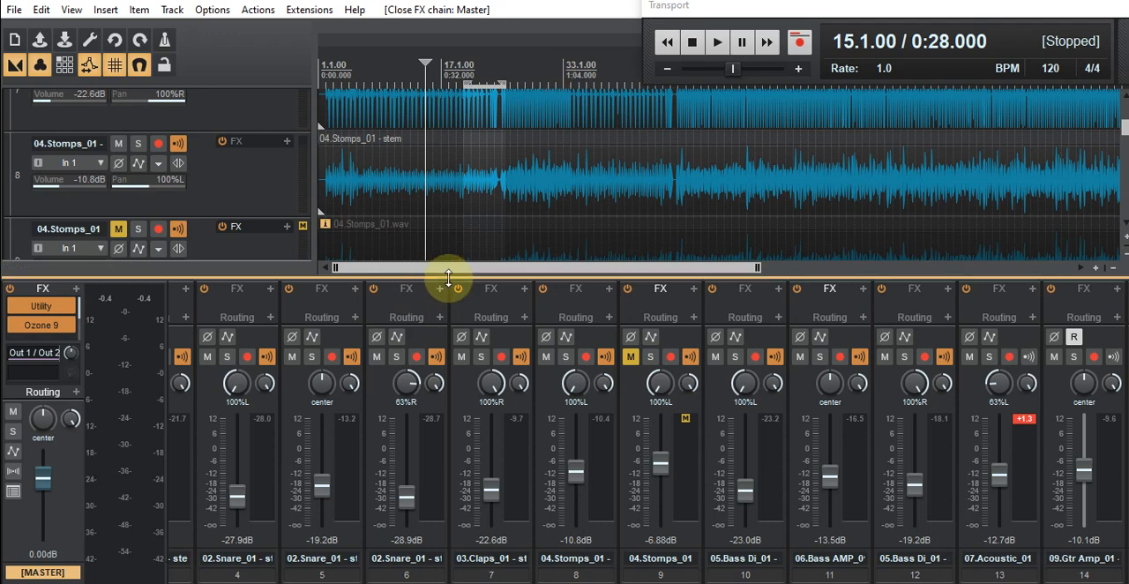
pyautogui.moveTo(448, 279); pyautogui.dragTo(460, 185)
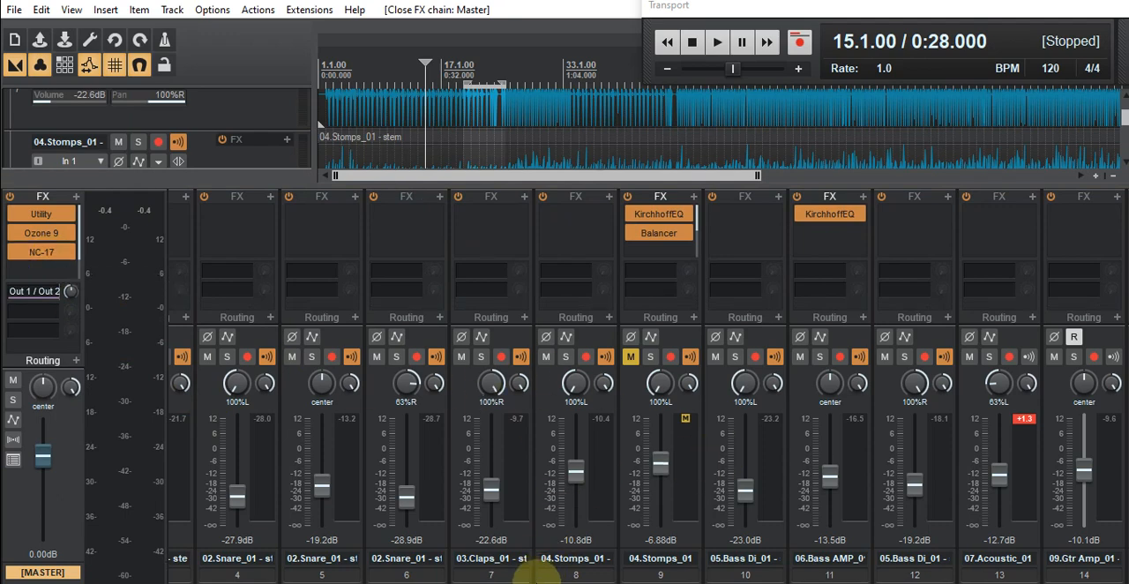
# - Open KirchhoffEQ on the 06.Bass AMP_01 track and move its window up so the full EQ graph is visible
pyautogui.hscroll(5, 585, 555)
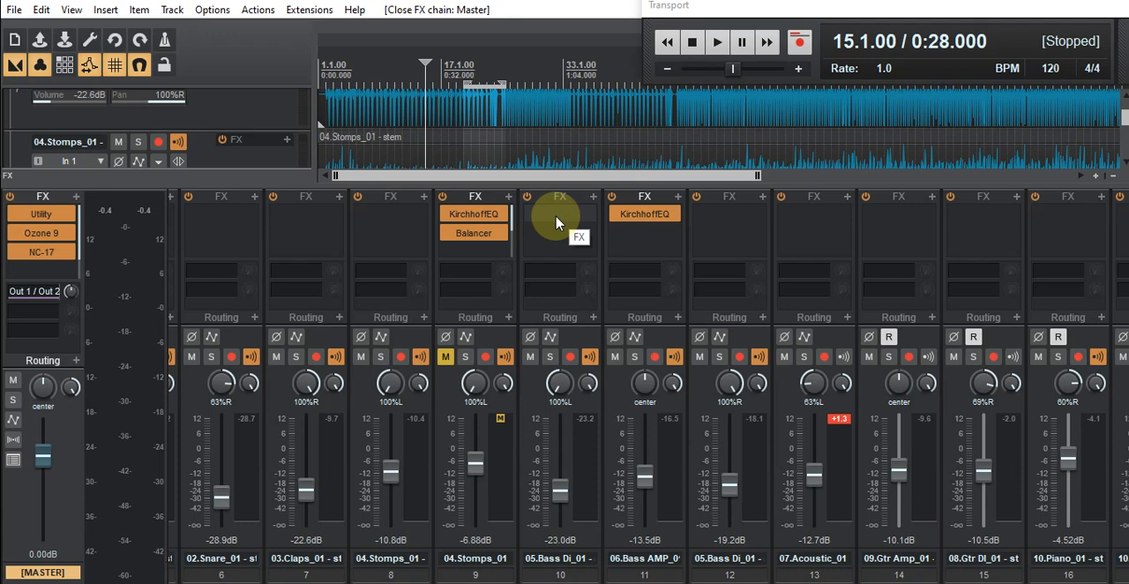
pyautogui.click(641, 214)
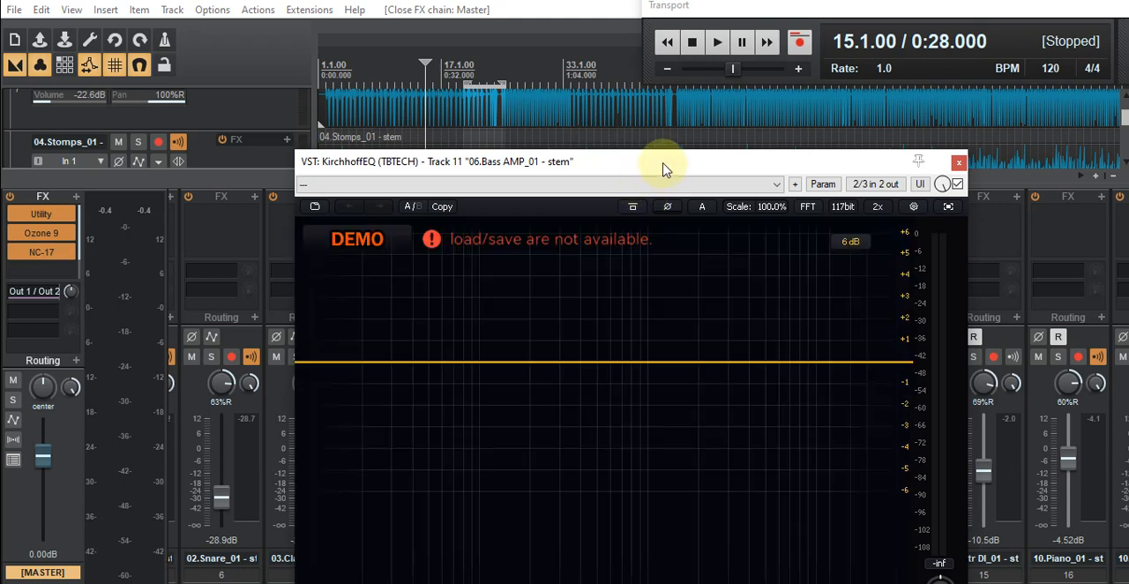
pyautogui.moveTo(665, 170); pyautogui.dragTo(650, 69)
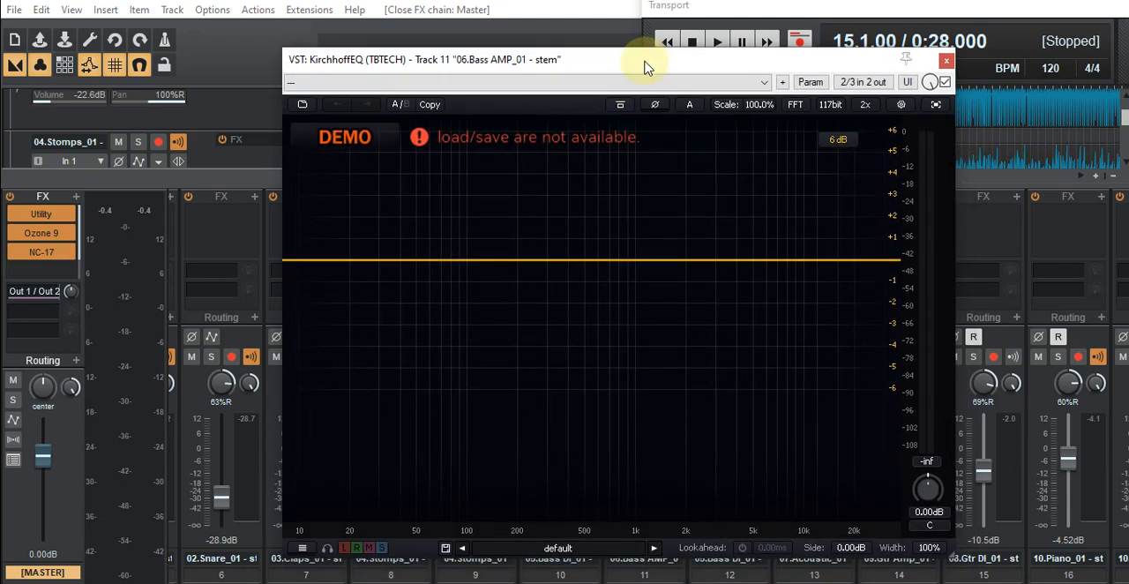